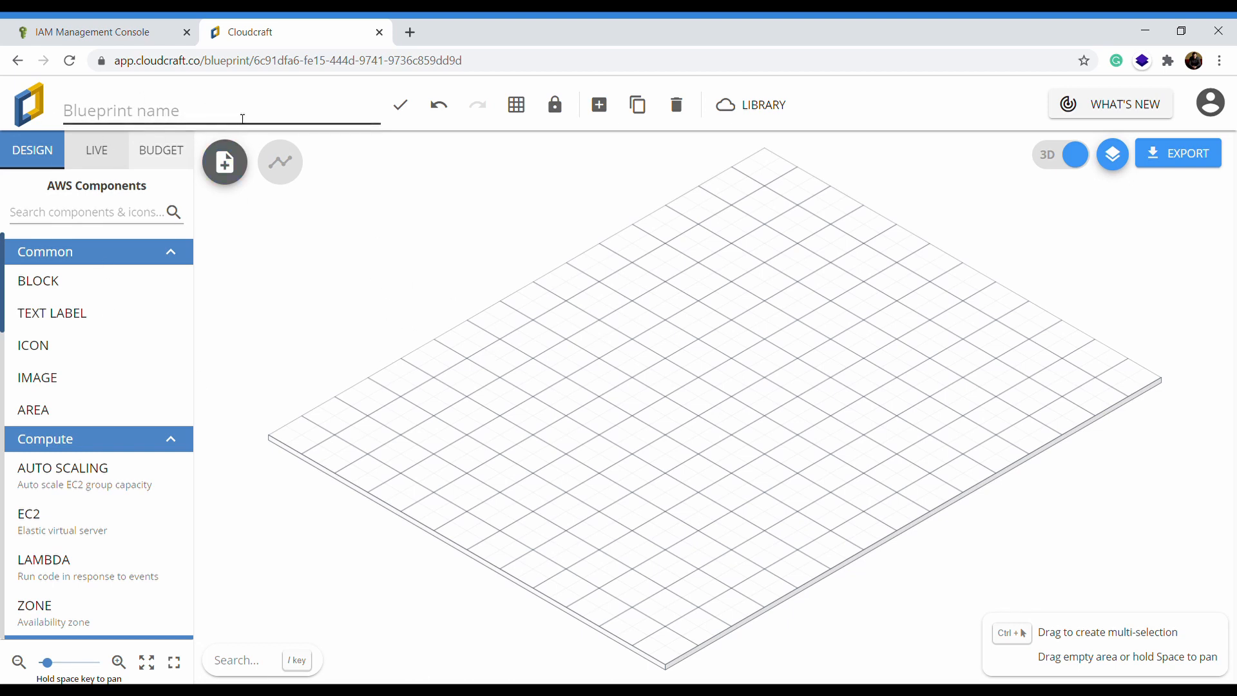
Step: Create a blueprint from the Streaming Data Architecture template in the architecture reference library
{"action": "left_click", "coordinate": [206, 116]}
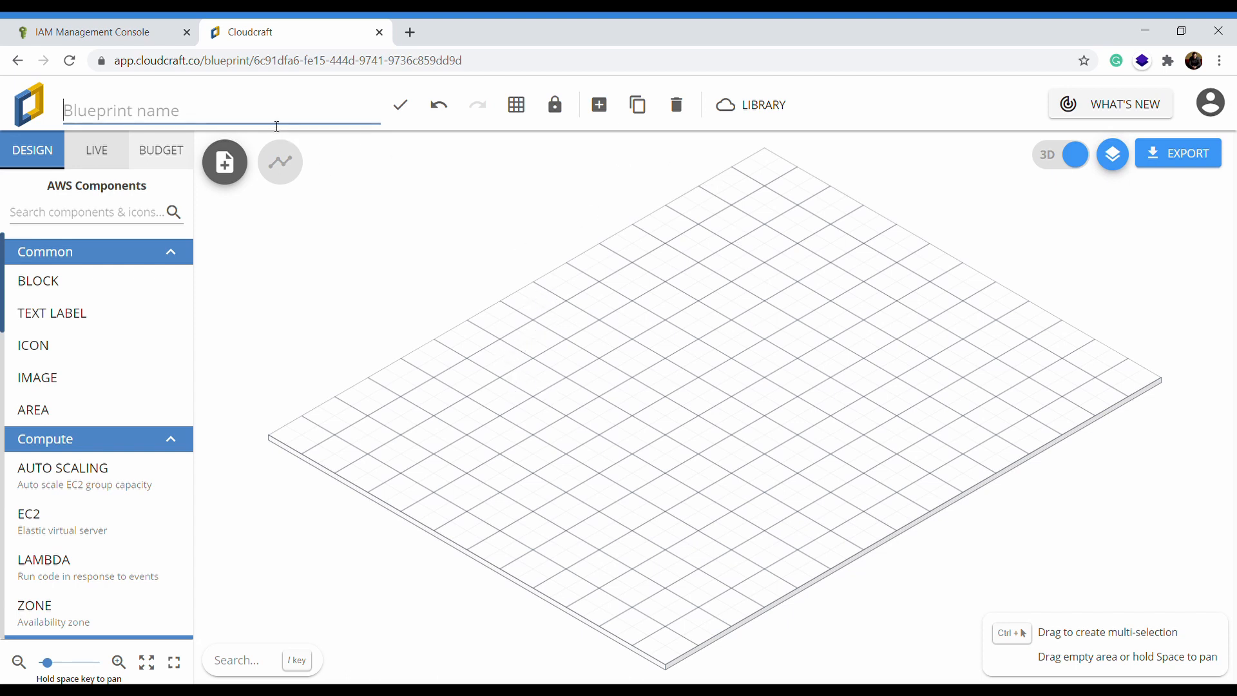
{"action": "left_click", "coordinate": [767, 113]}
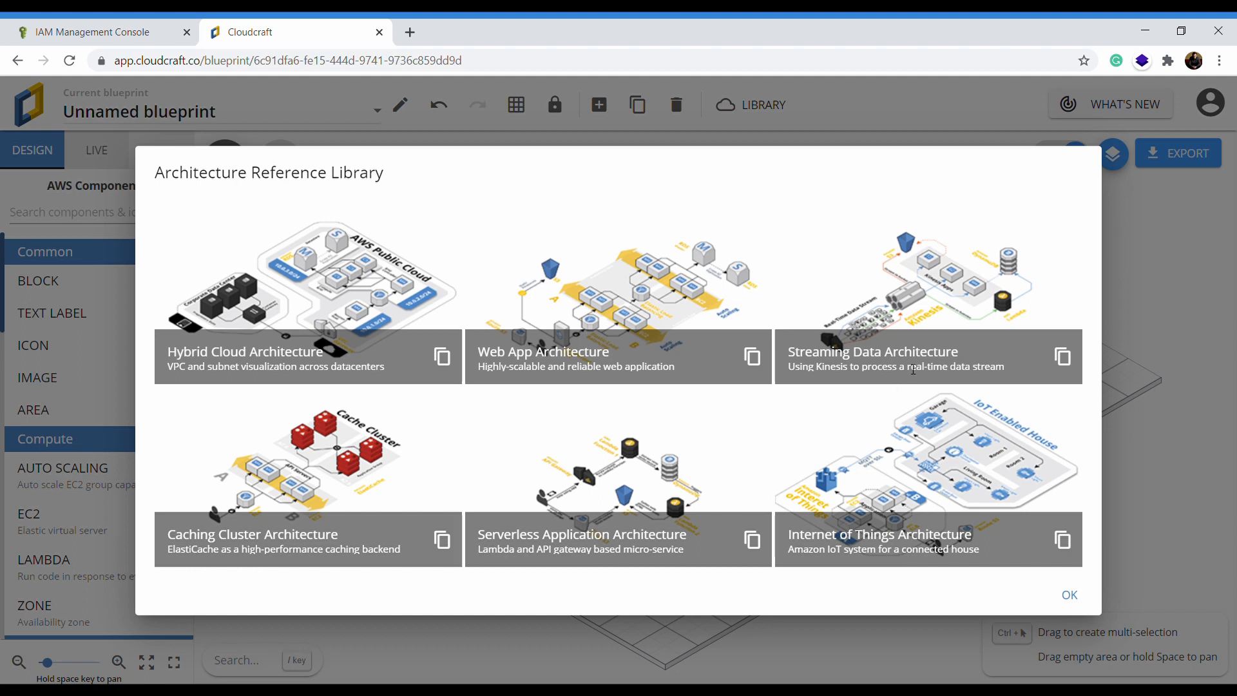
{"action": "left_click", "coordinate": [1025, 366]}
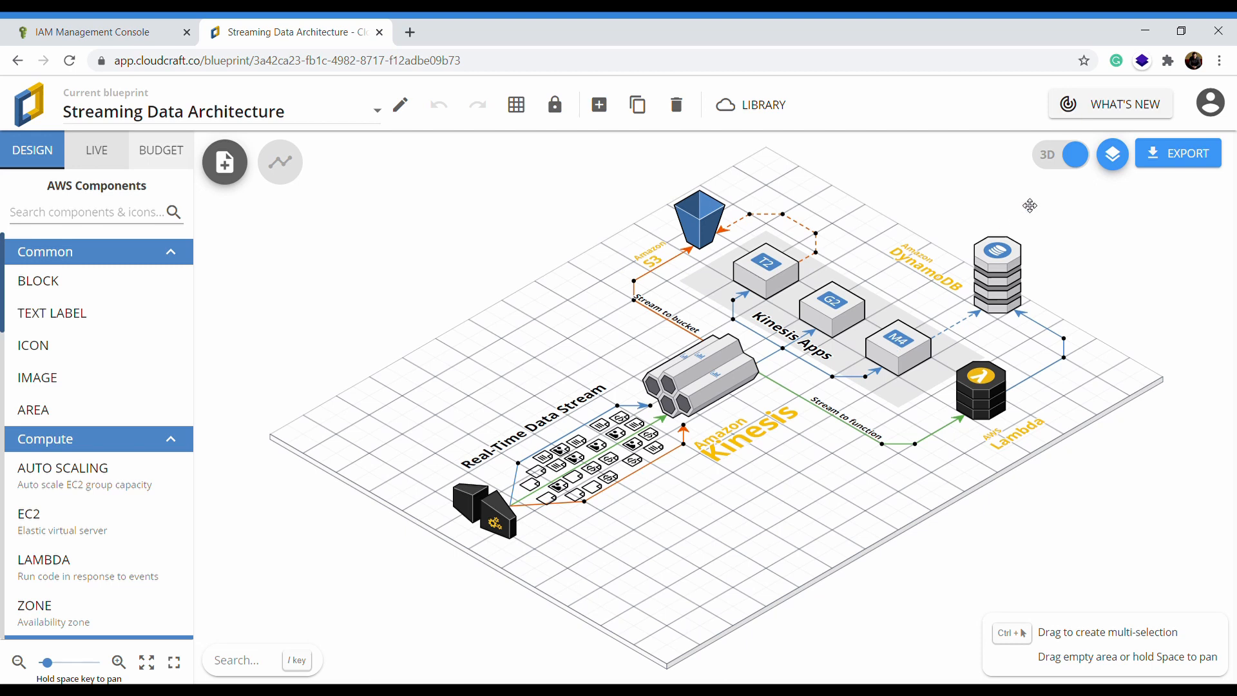
Step: View the whole streaming data diagram in 2D and return it to the 3D view
{"action": "left_click", "coordinate": [1059, 172]}
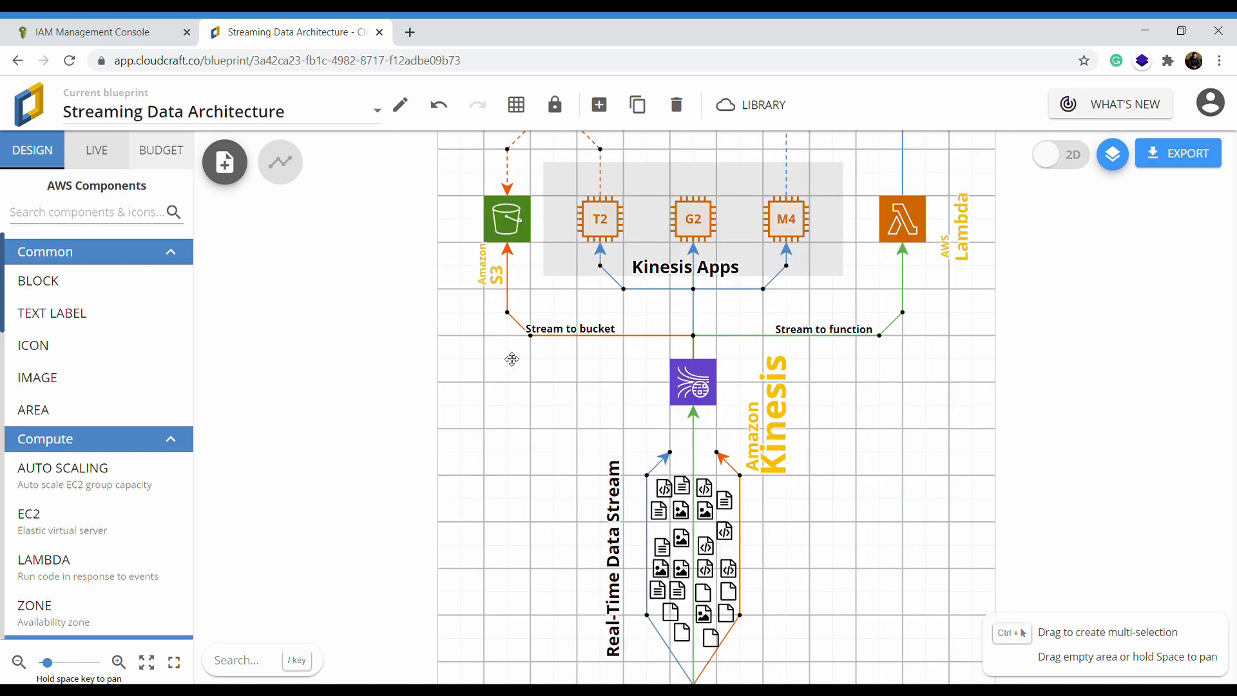
{"action": "scroll", "coordinate": [925, 462], "scroll_direction": "down", "scroll_amount": 2}
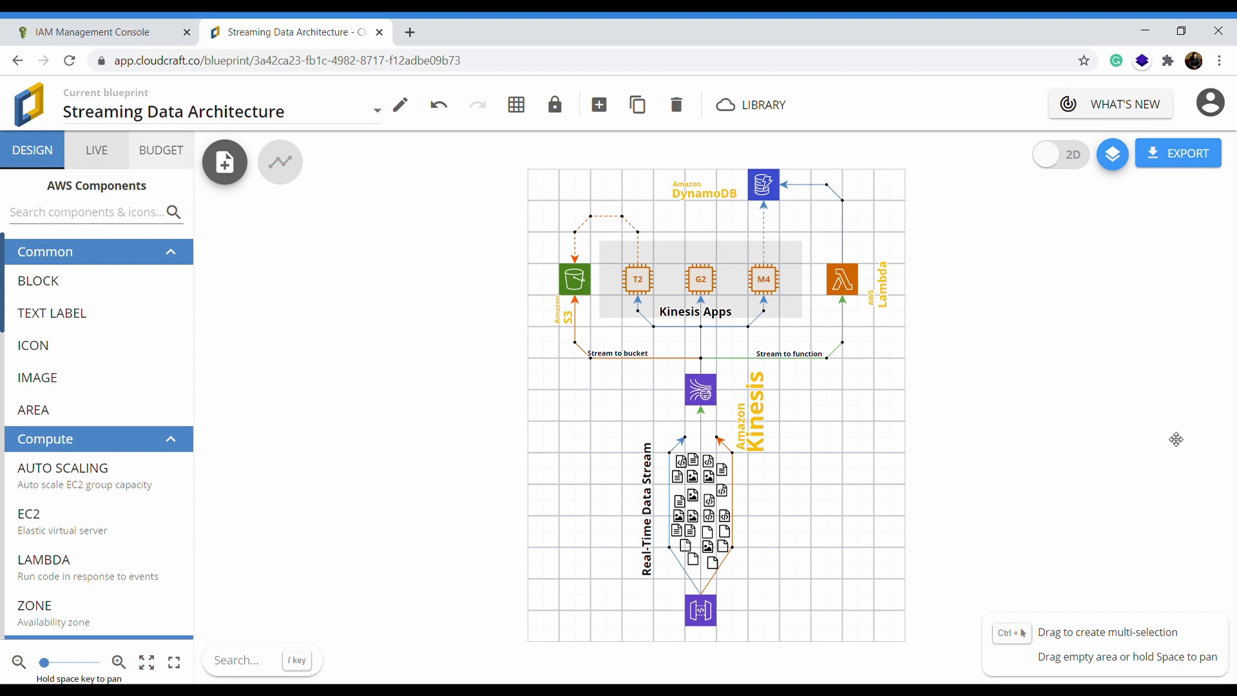
{"action": "left_click", "coordinate": [1069, 167]}
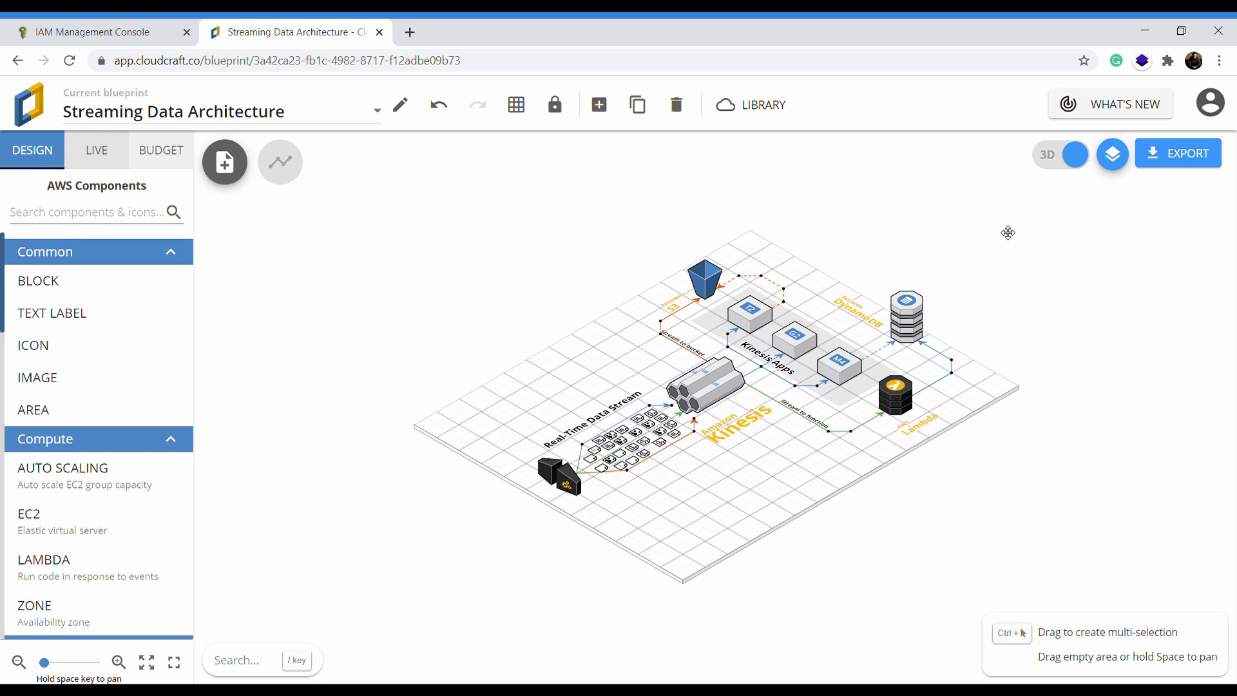
Step: Check the layer visibility options by toggling the grid off and on, and inspect the streaming data diagram up close
{"action": "left_click", "coordinate": [1112, 156]}
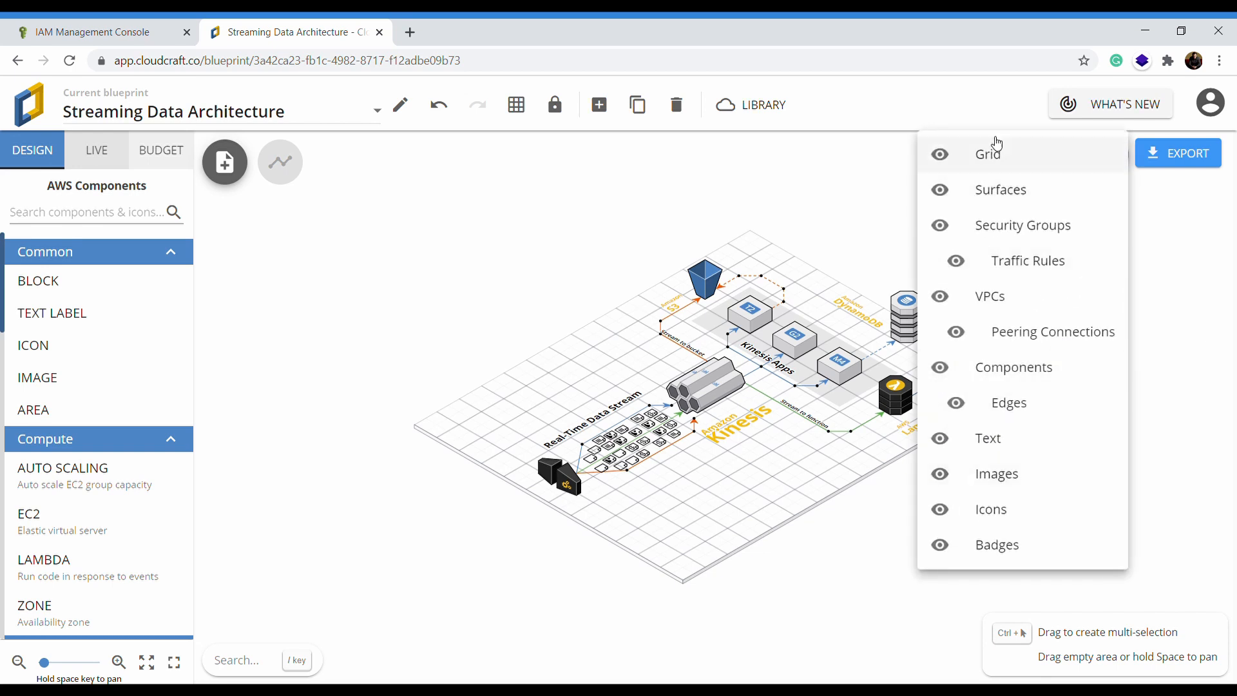
{"action": "left_click", "coordinate": [992, 156]}
{"action": "left_click", "coordinate": [994, 166]}
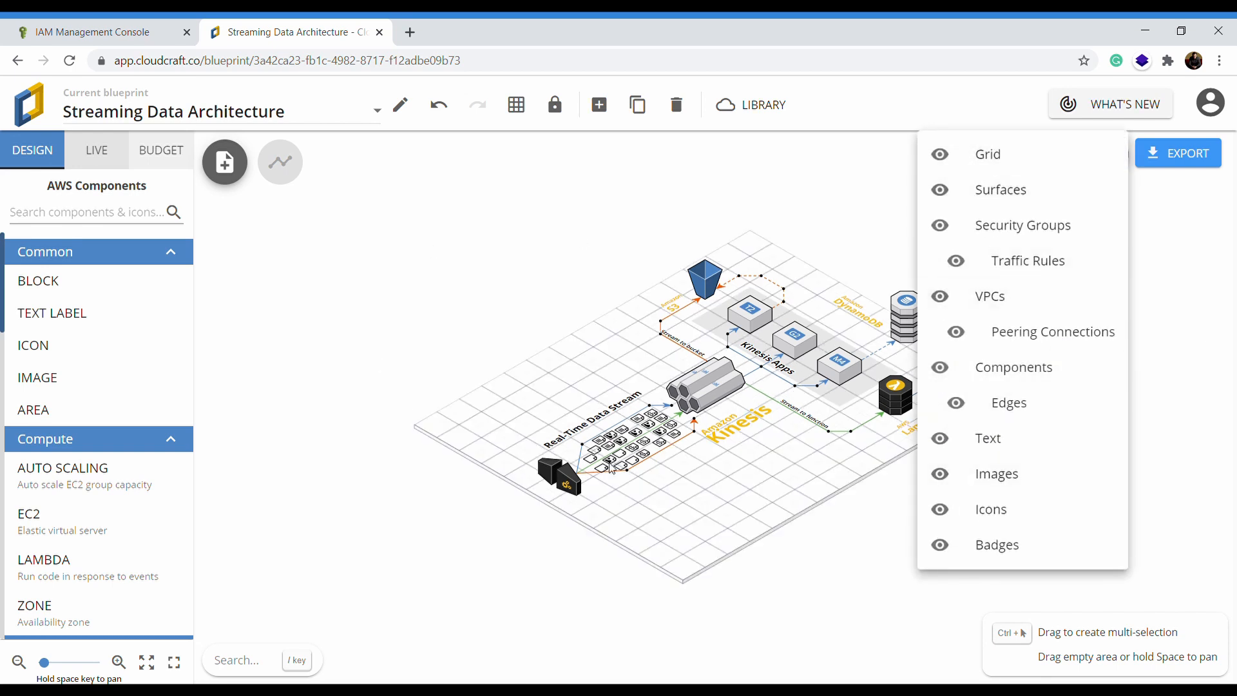
{"action": "left_click", "coordinate": [461, 304]}
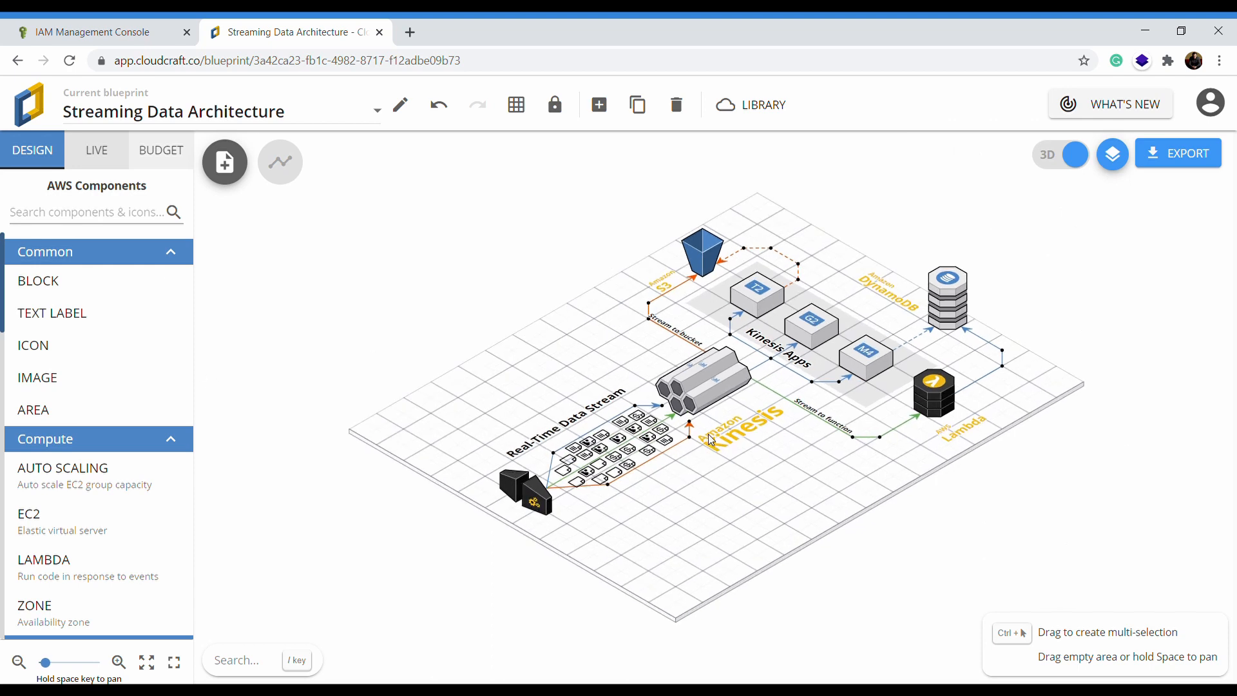
{"action": "scroll", "coordinate": [579, 432], "scroll_direction": "up", "scroll_amount": 5}
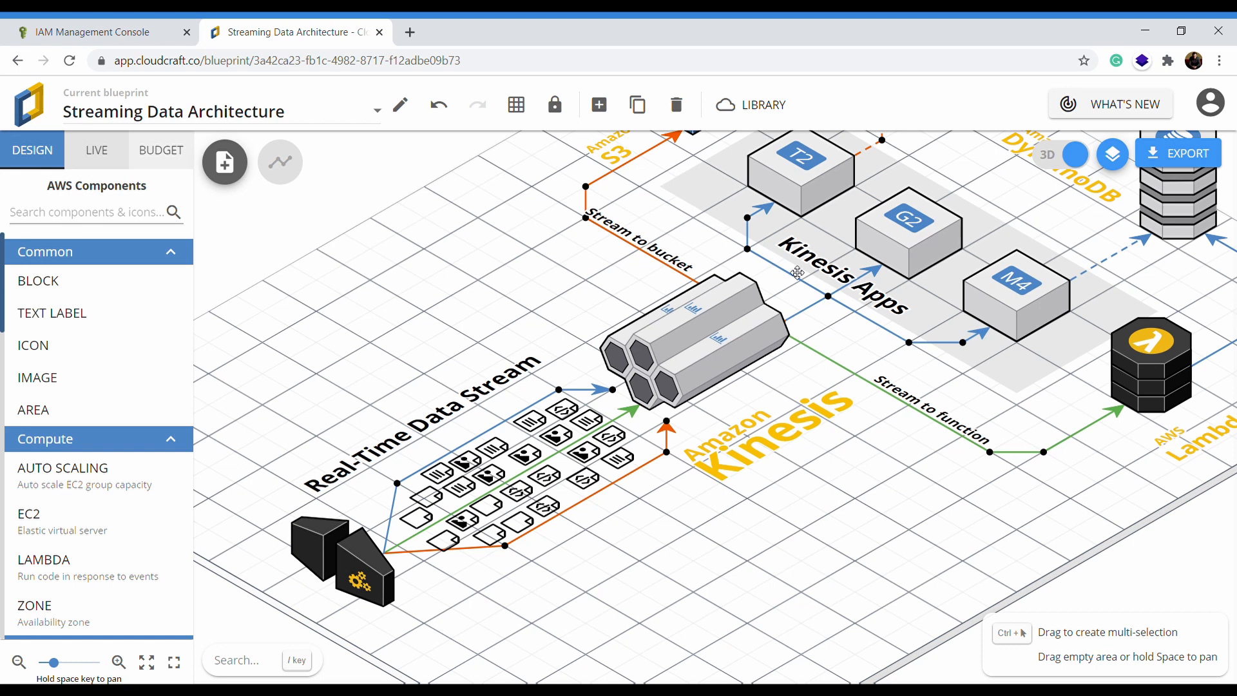
{"action": "scroll", "coordinate": [749, 313], "scroll_direction": "down", "scroll_amount": 3}
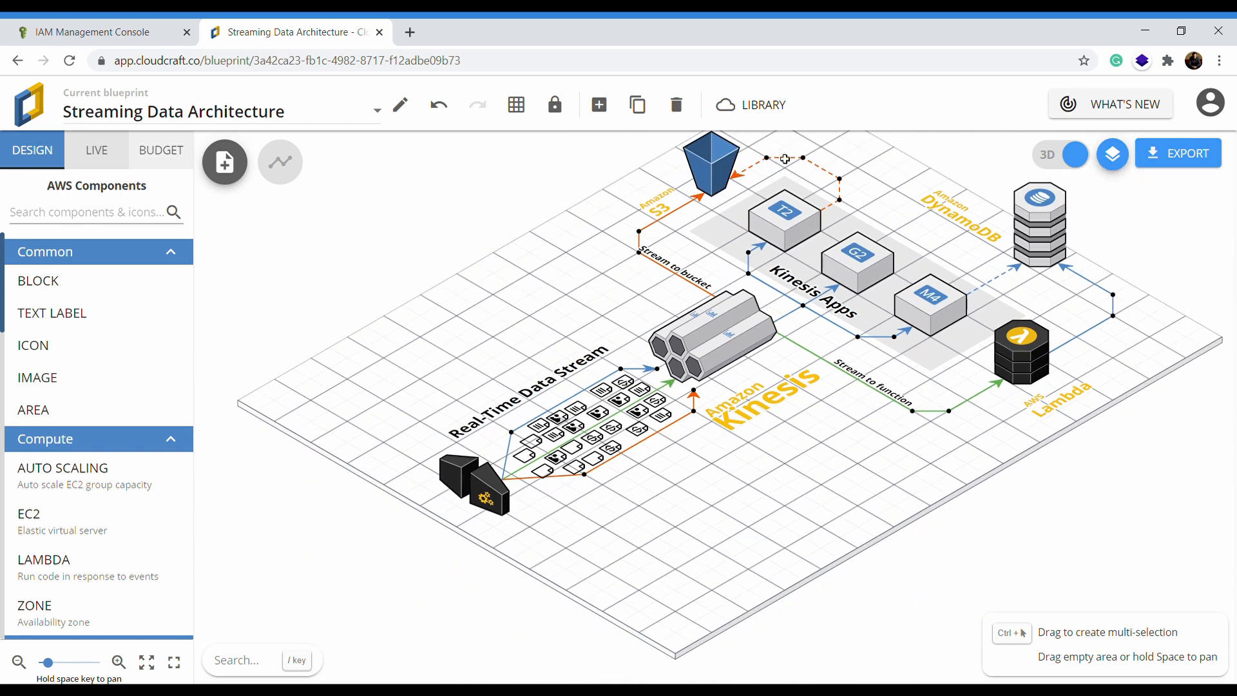
Step: Create a blueprint from the Internet of Things Architecture template in the reference library
{"action": "left_click", "coordinate": [754, 105]}
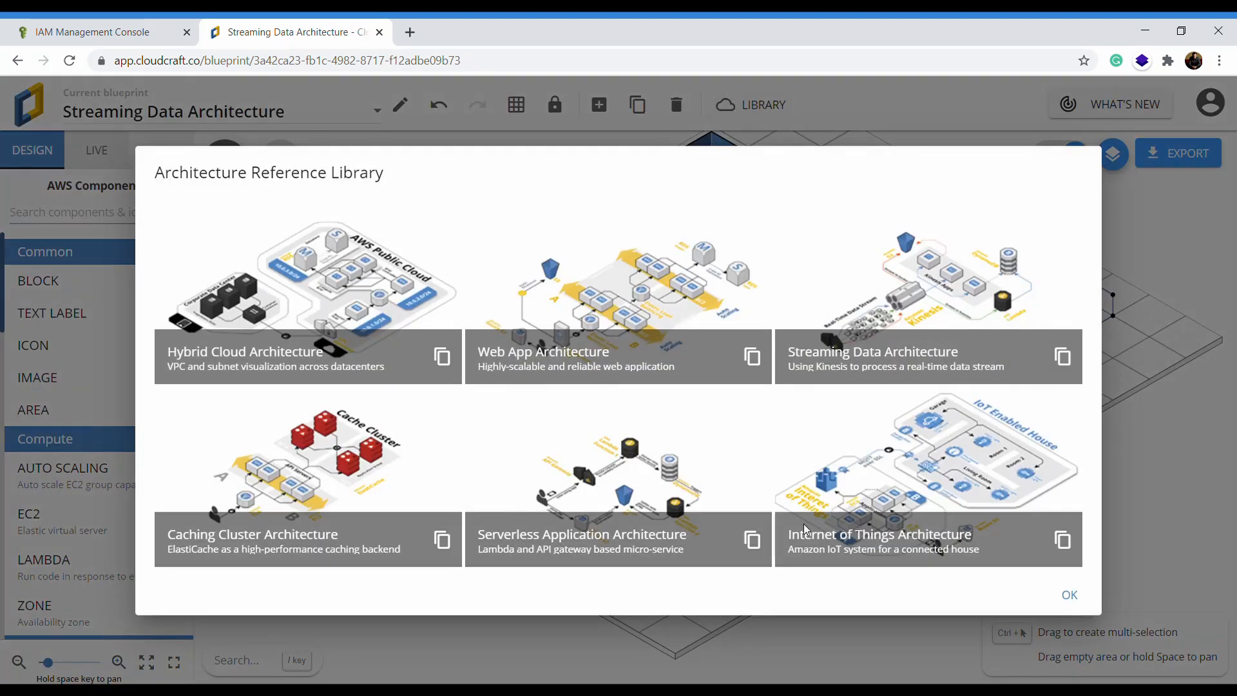
{"action": "left_click", "coordinate": [904, 499]}
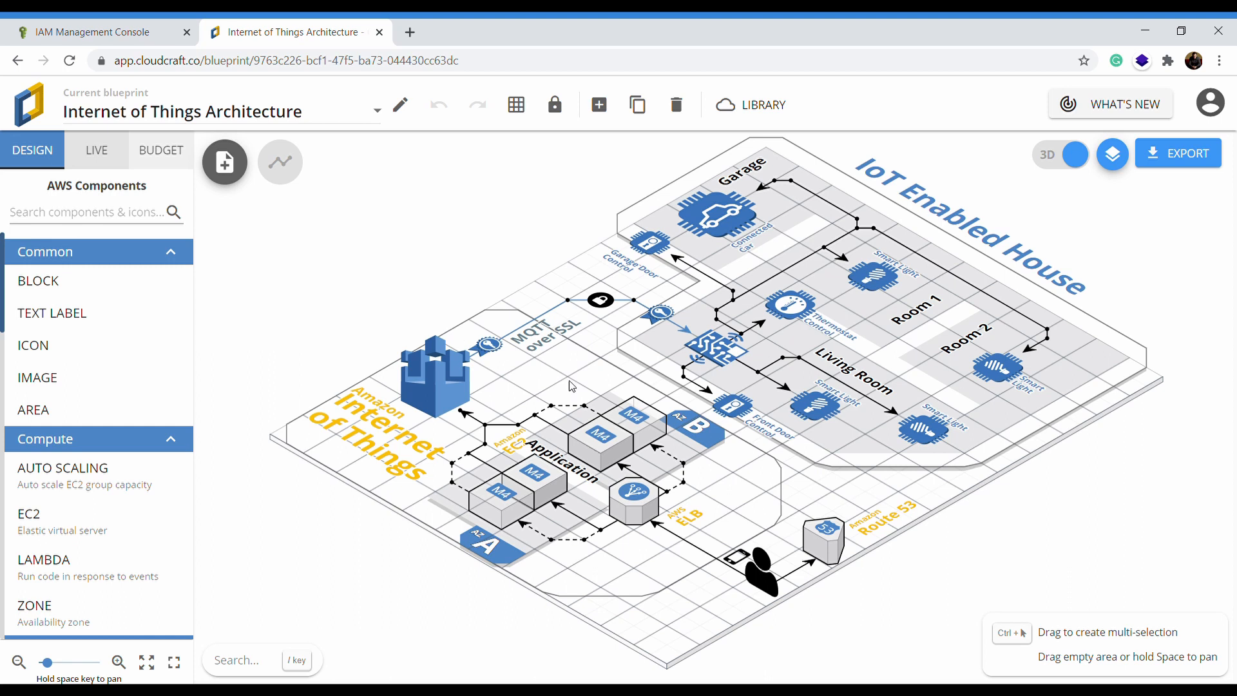
Step: Open the saved blueprints "docker - sec" and "Chaos testing" in turn to view their diagrams
{"action": "left_click", "coordinate": [336, 121]}
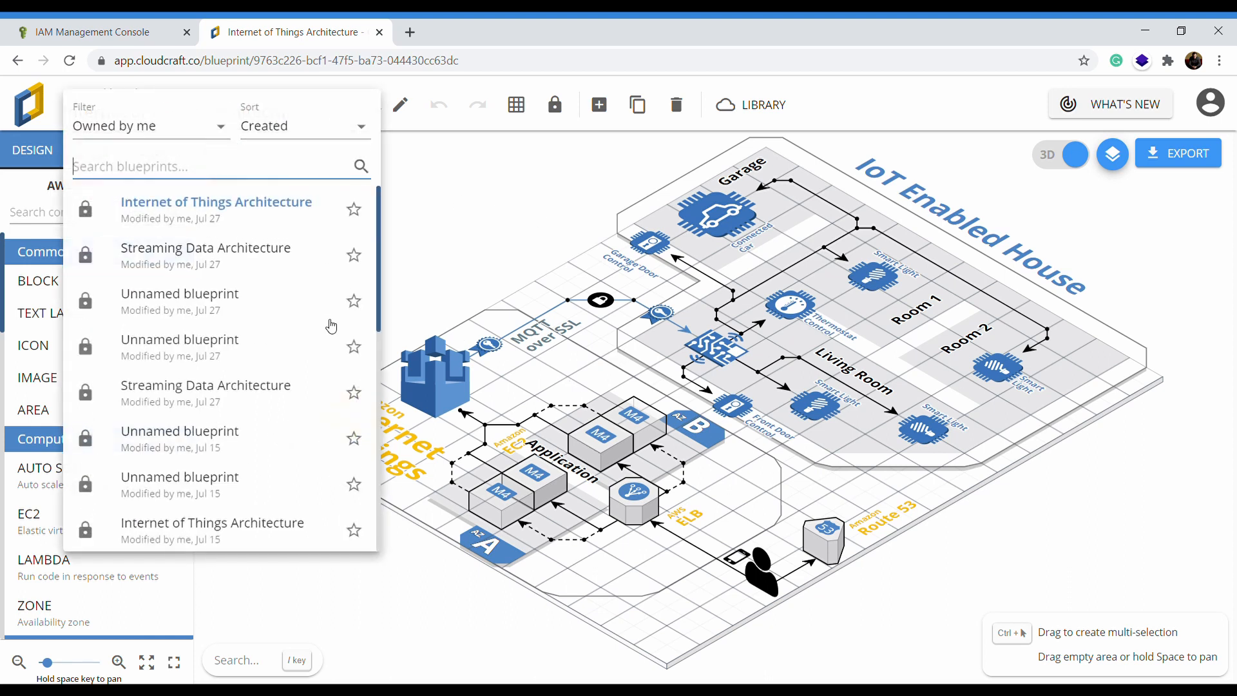
{"action": "scroll", "coordinate": [322, 342], "scroll_direction": "down", "scroll_amount": 5}
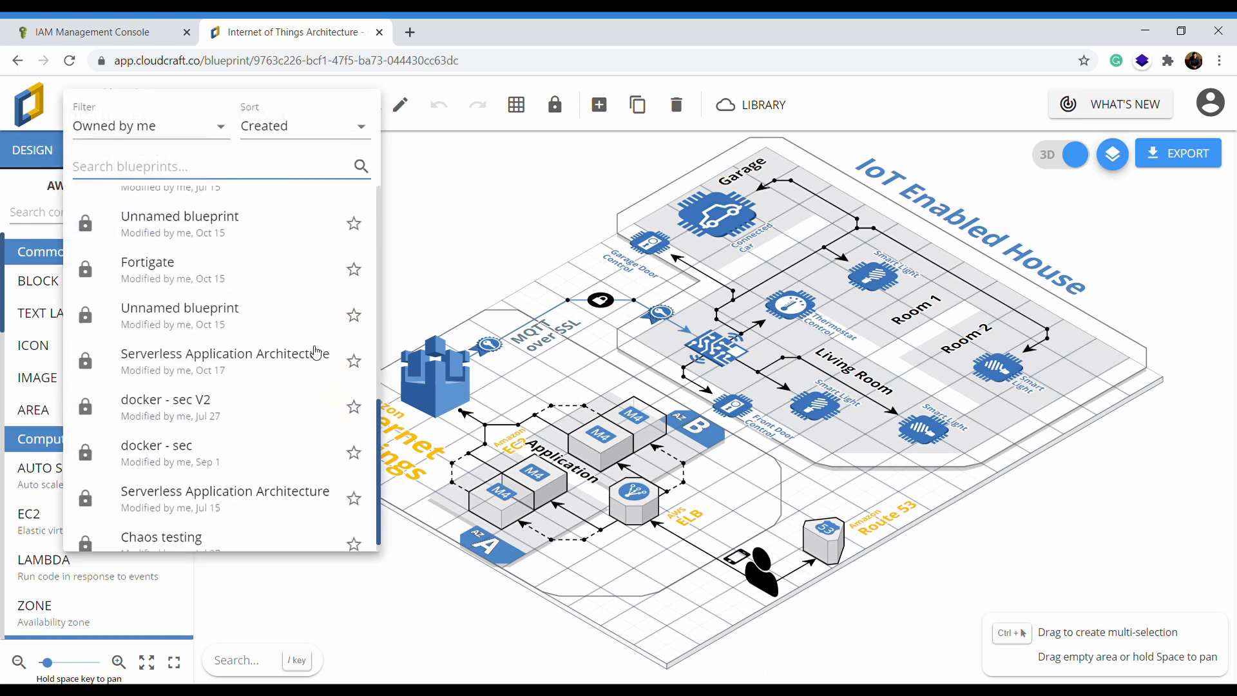
{"action": "left_click", "coordinate": [243, 445]}
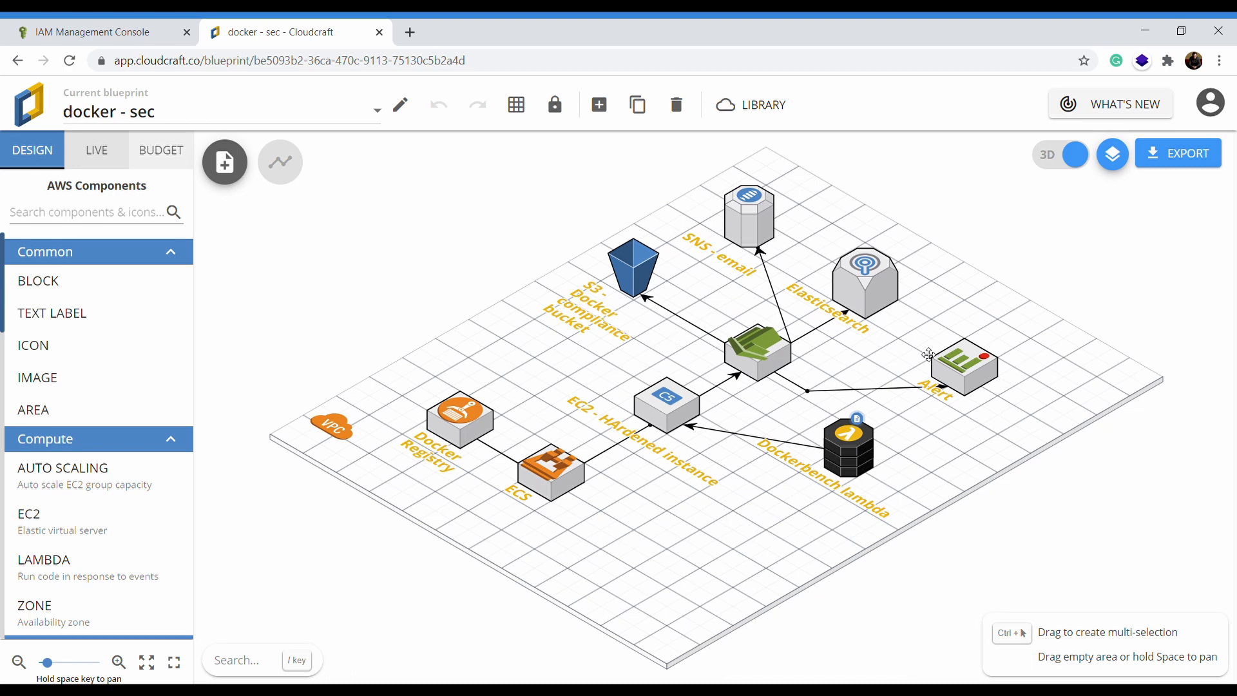
{"action": "left_click", "coordinate": [206, 116]}
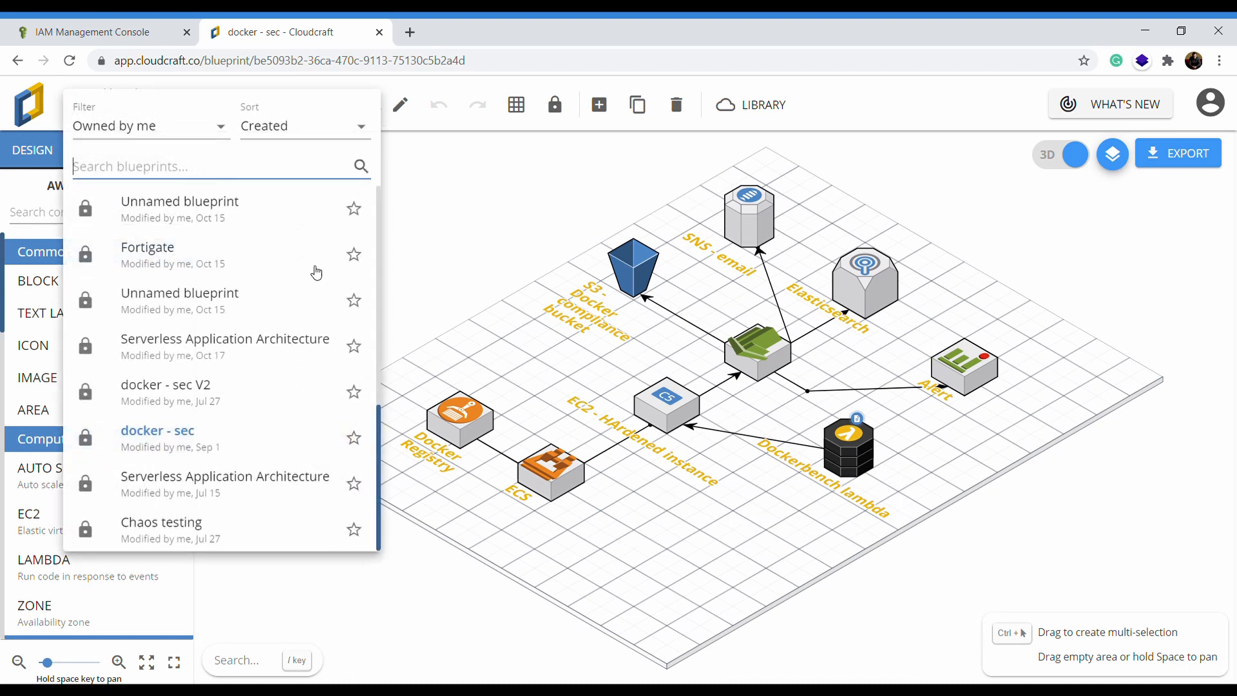
{"action": "left_click", "coordinate": [236, 523]}
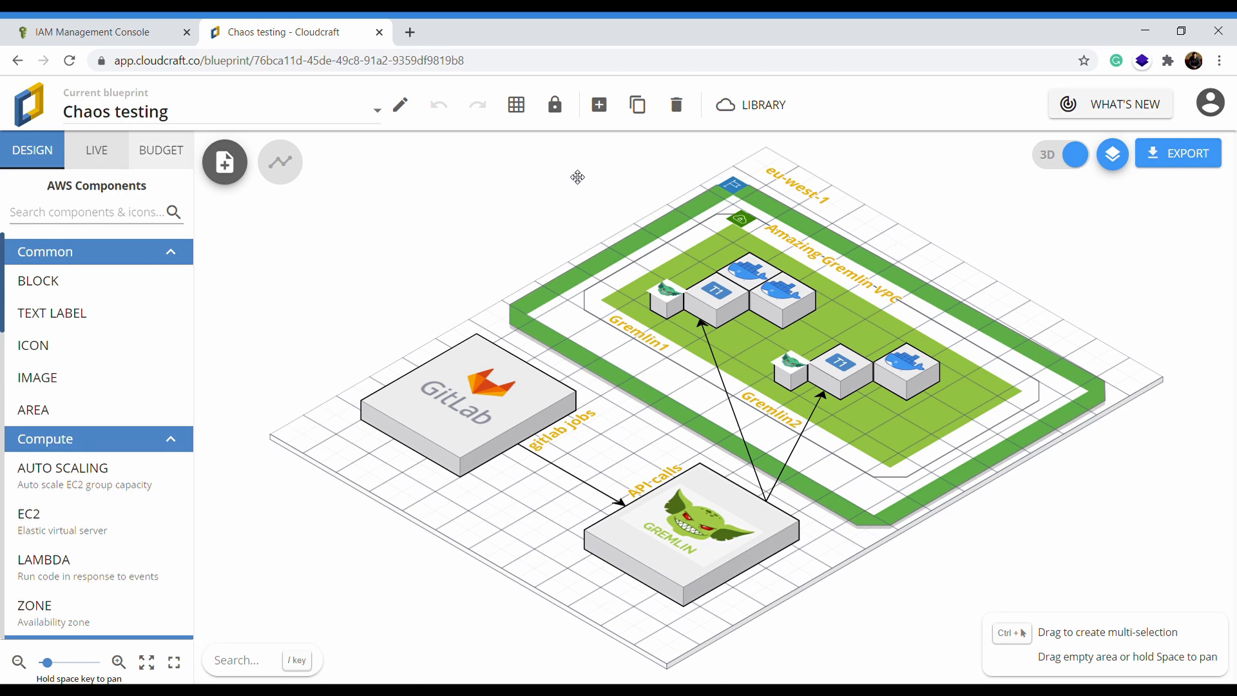
Step: Create a new blank blueprint
{"action": "left_click", "coordinate": [599, 106]}
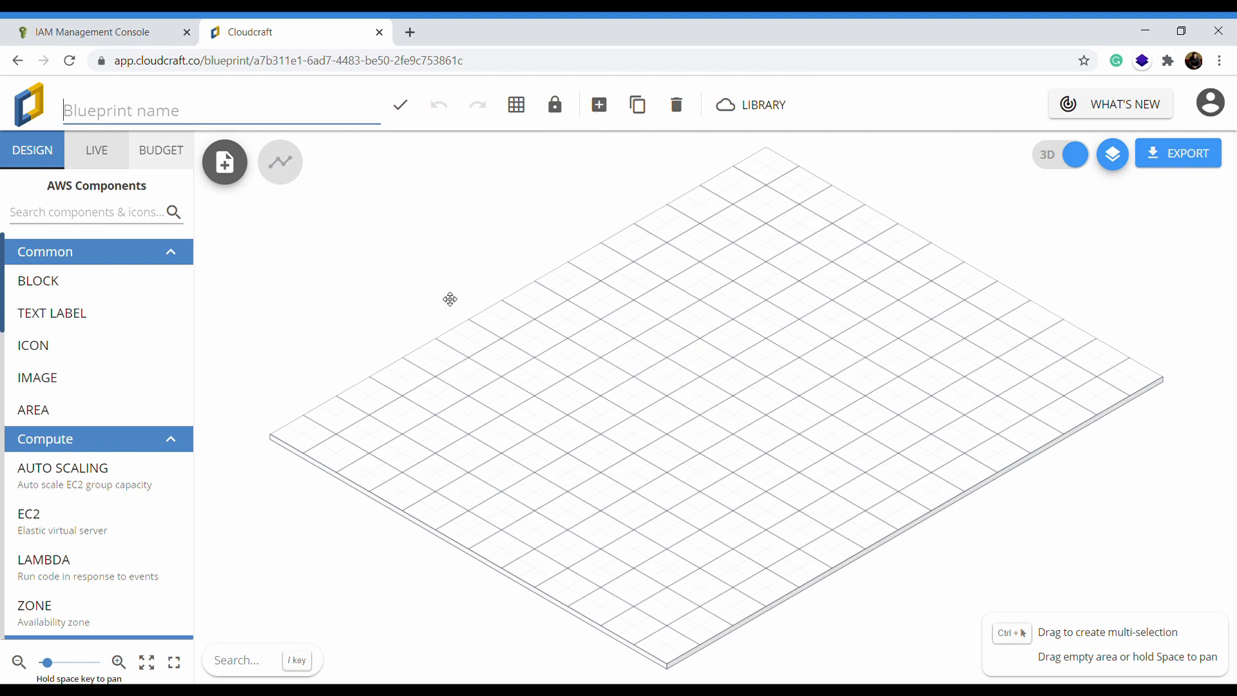
Step: Examine the available AWS components in every category, from Common, Compute and Storage through Networking, Database, Analytics, App services and Misc
{"action": "scroll", "coordinate": [112, 406], "scroll_direction": "down", "scroll_amount": 4}
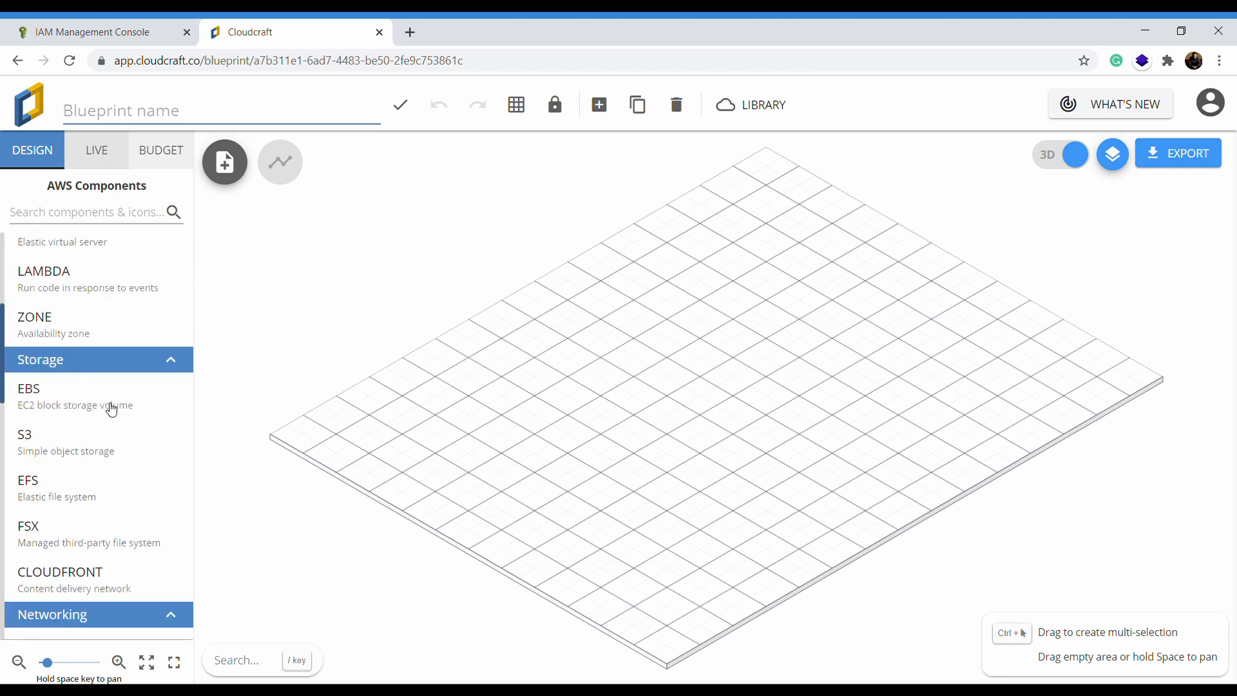
{"action": "scroll", "coordinate": [113, 412], "scroll_direction": "down", "scroll_amount": 5}
{"action": "scroll", "coordinate": [130, 383], "scroll_direction": "up", "scroll_amount": 6}
{"action": "scroll", "coordinate": [123, 425], "scroll_direction": "down", "scroll_amount": 4}
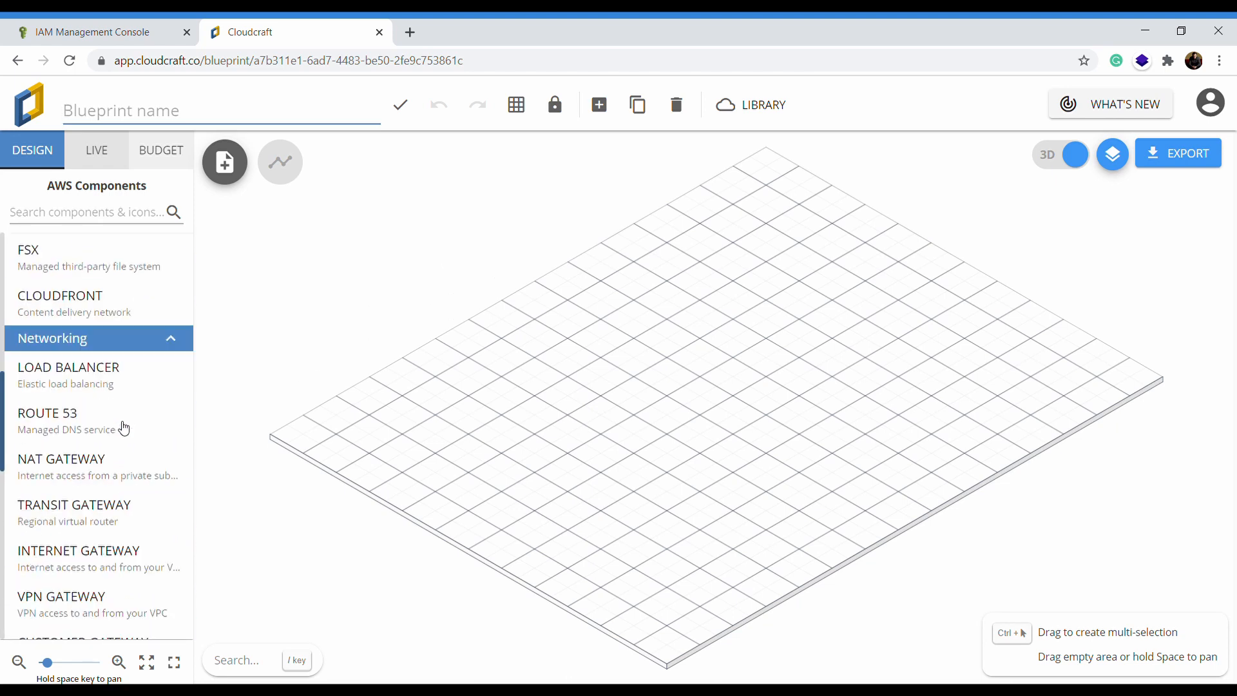
{"action": "scroll", "coordinate": [123, 427], "scroll_direction": "up", "scroll_amount": 6}
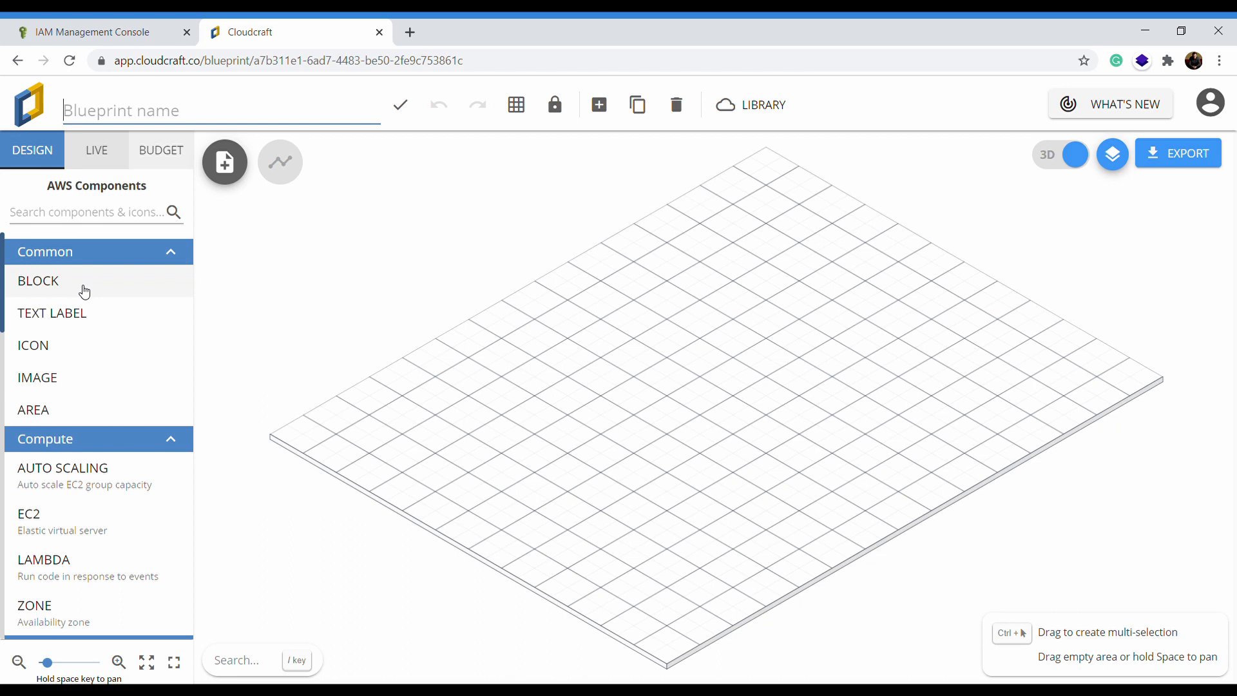
{"action": "scroll", "coordinate": [97, 303], "scroll_direction": "down", "scroll_amount": 4}
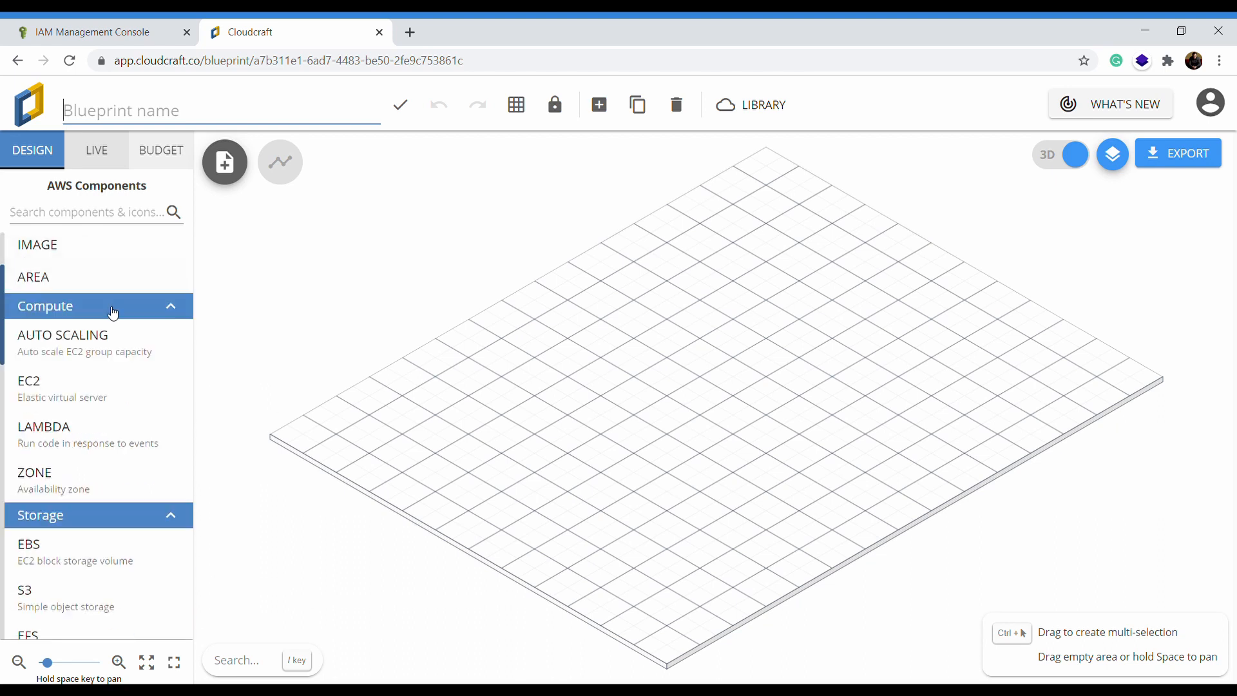
{"action": "scroll", "coordinate": [116, 386], "scroll_direction": "down", "scroll_amount": 6}
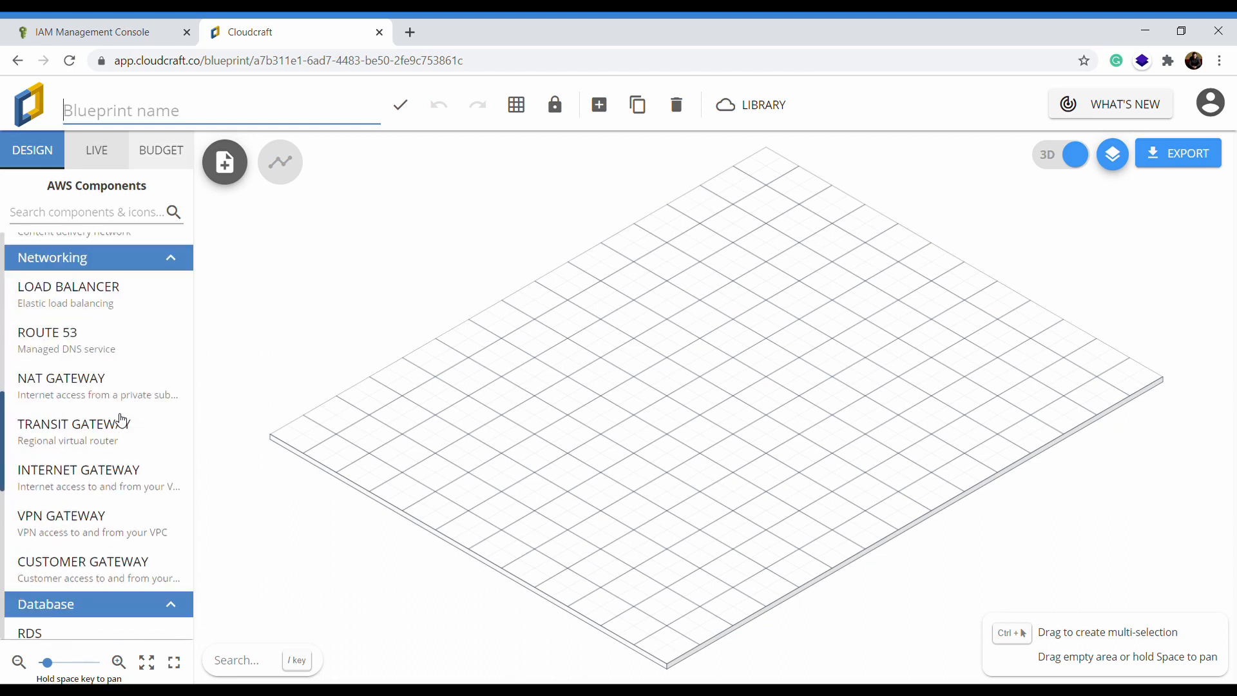
{"action": "scroll", "coordinate": [136, 392], "scroll_direction": "up", "scroll_amount": 2}
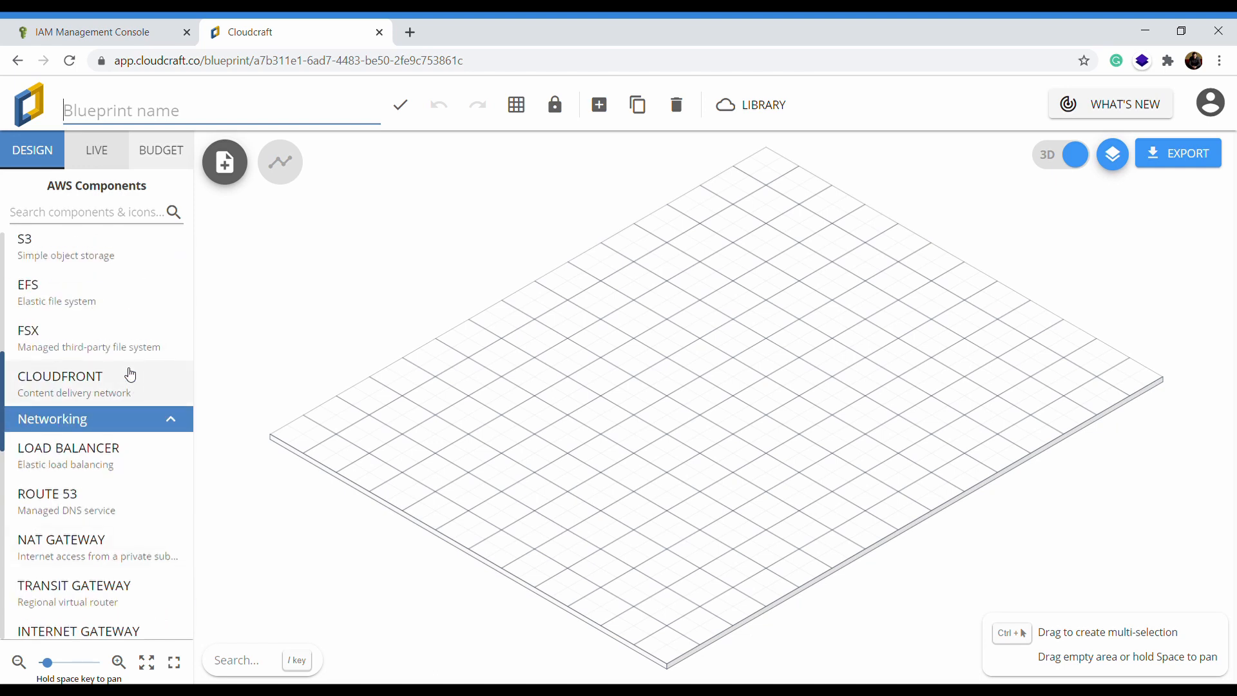
{"action": "scroll", "coordinate": [148, 364], "scroll_direction": "down", "scroll_amount": 3}
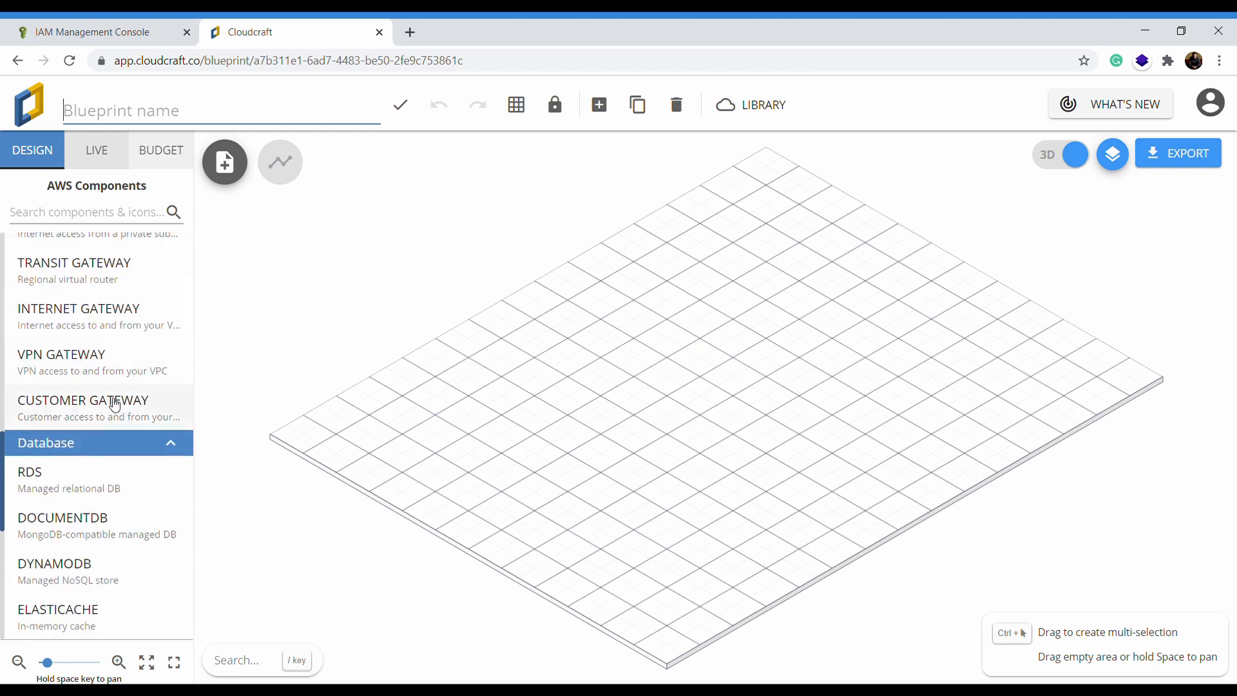
{"action": "scroll", "coordinate": [145, 386], "scroll_direction": "down", "scroll_amount": 2}
{"action": "scroll", "coordinate": [96, 371], "scroll_direction": "down", "scroll_amount": 2}
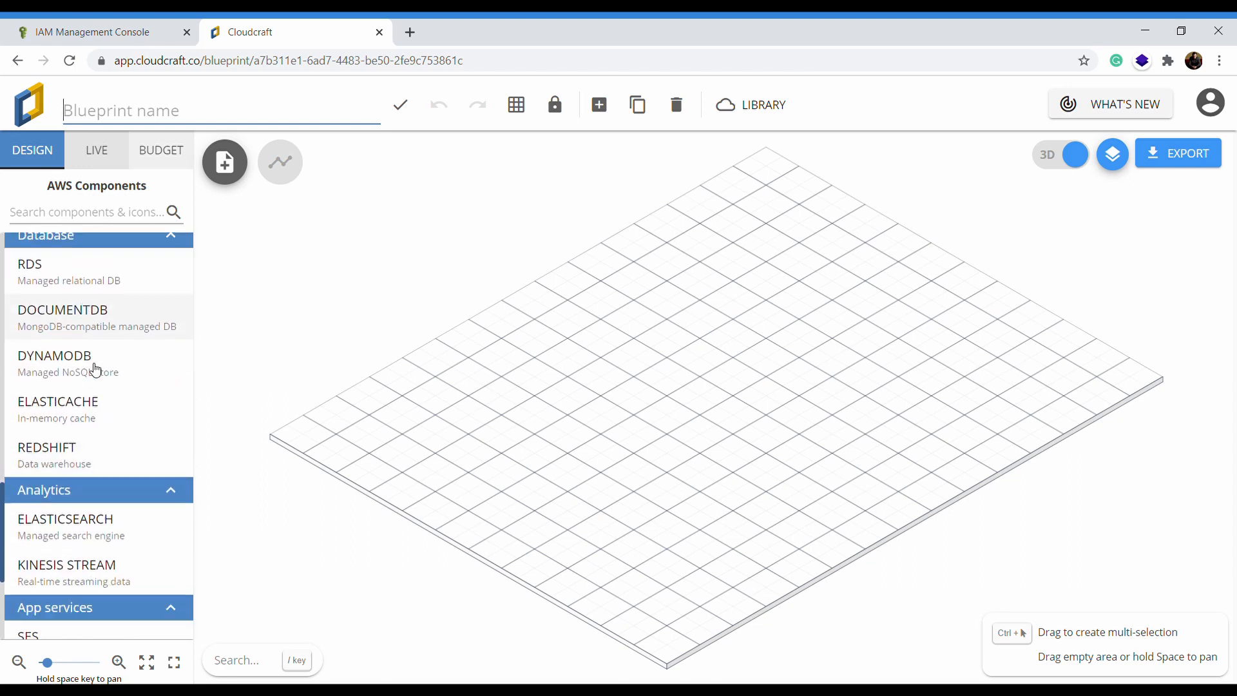
{"action": "scroll", "coordinate": [95, 400], "scroll_direction": "up", "scroll_amount": 2}
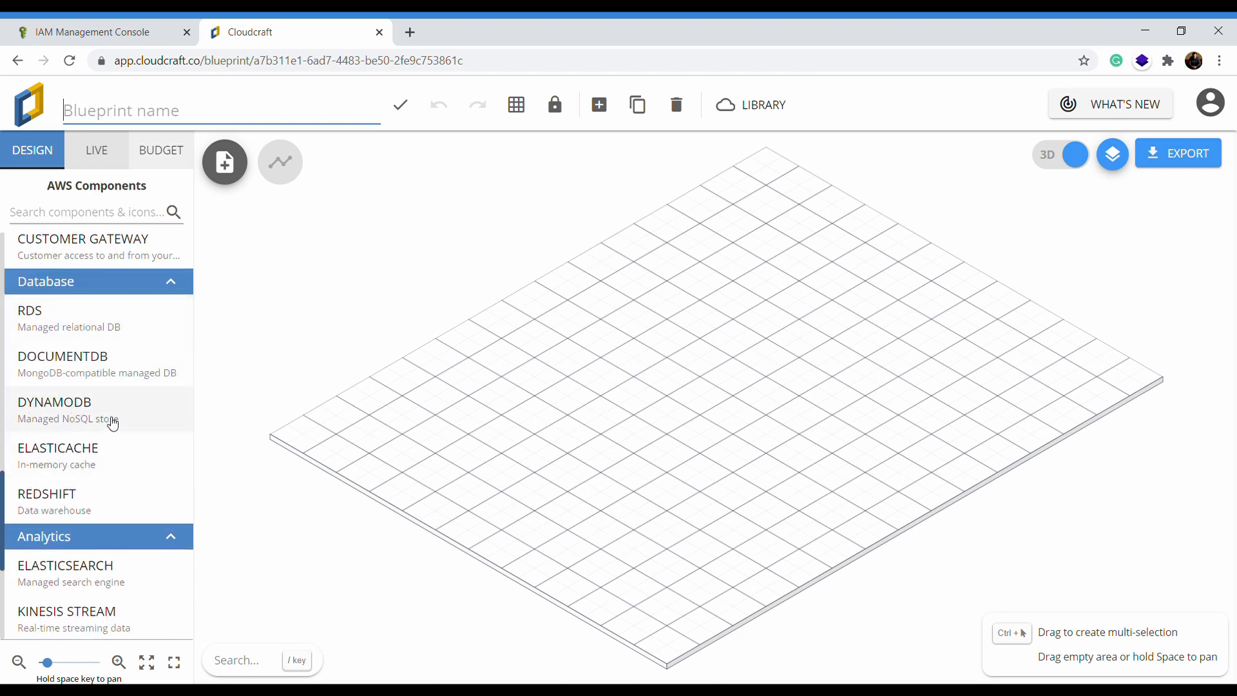
{"action": "scroll", "coordinate": [46, 424], "scroll_direction": "down", "scroll_amount": 3}
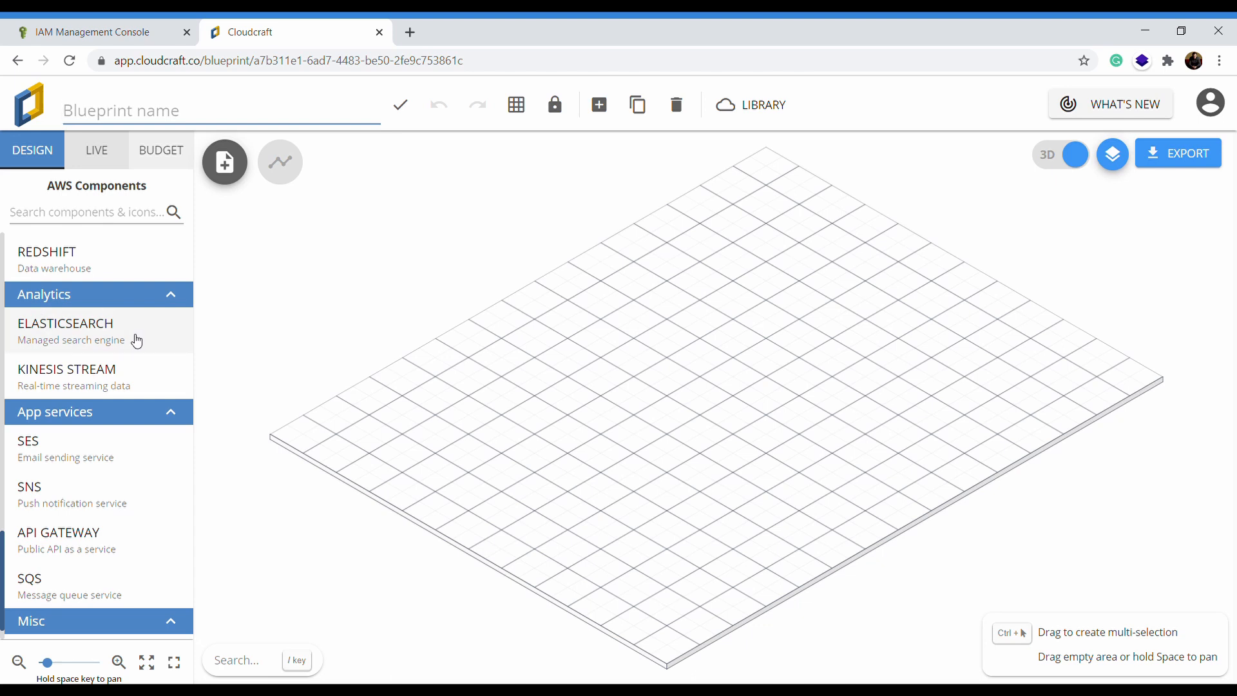
{"action": "scroll", "coordinate": [137, 348], "scroll_direction": "down", "scroll_amount": 1}
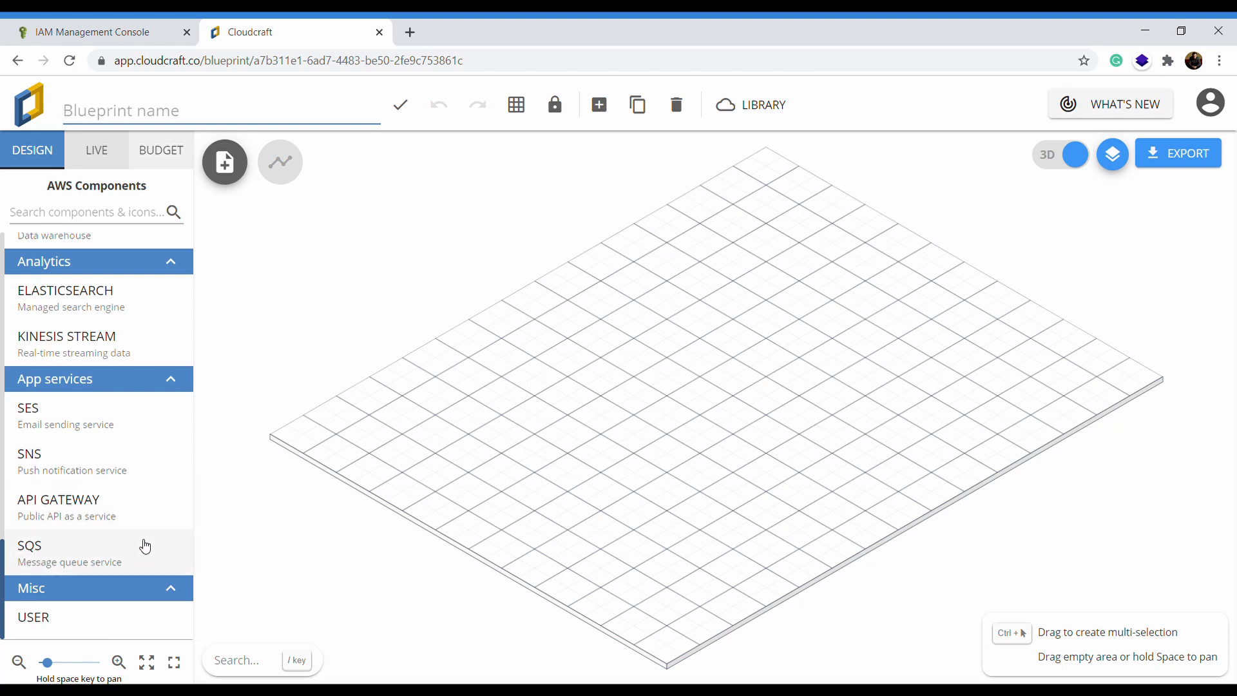
{"action": "scroll", "coordinate": [71, 415], "scroll_direction": "up", "scroll_amount": 15}
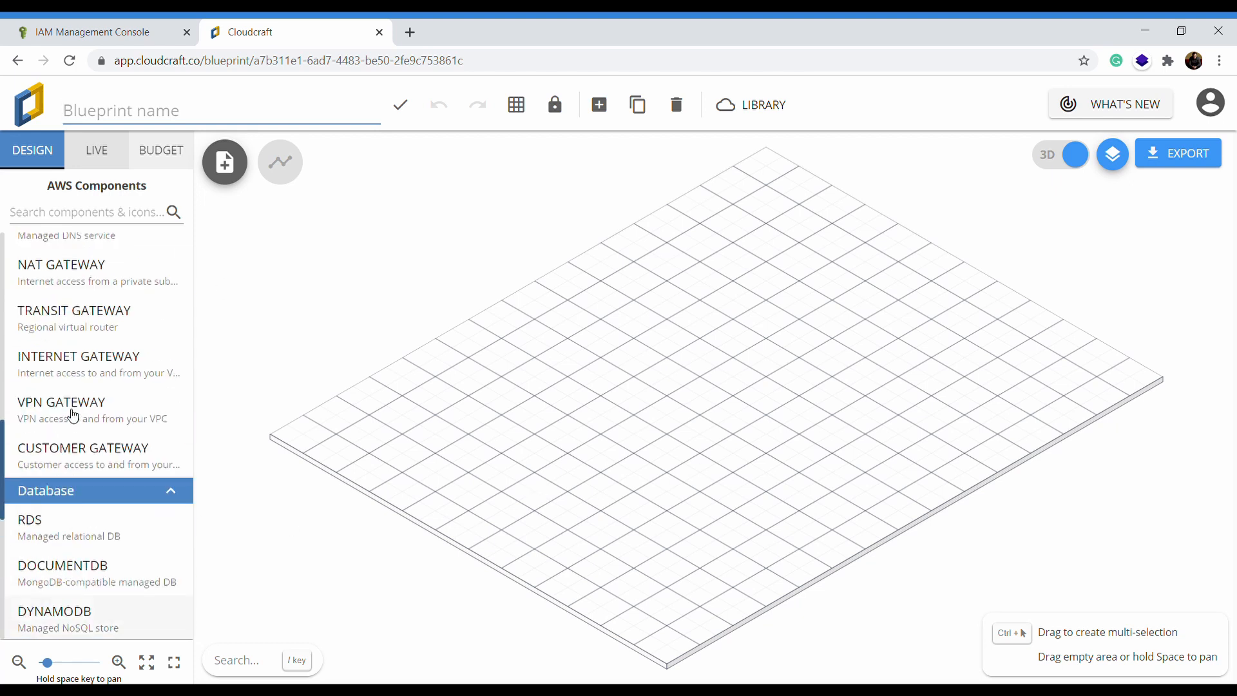
{"action": "scroll", "coordinate": [97, 379], "scroll_direction": "up", "scroll_amount": 5}
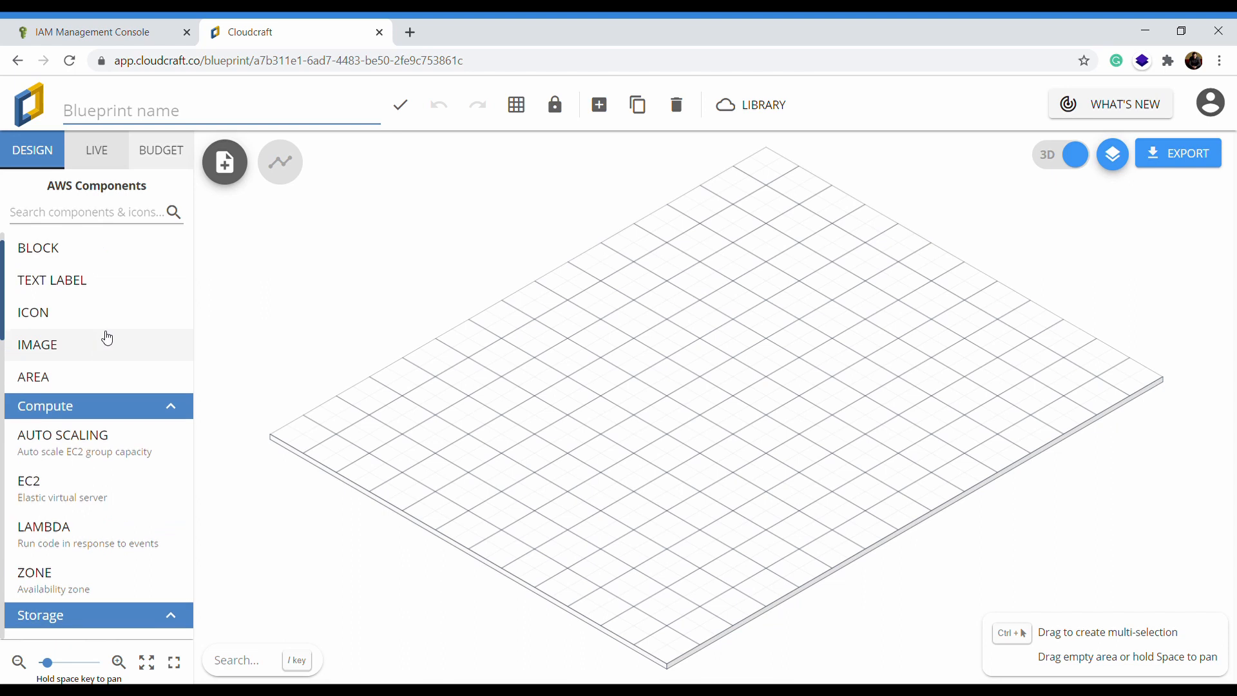
Step: Add an EC2 component and position it on the grid, slightly above the centre of the blueprint
{"action": "left_click", "coordinate": [59, 488]}
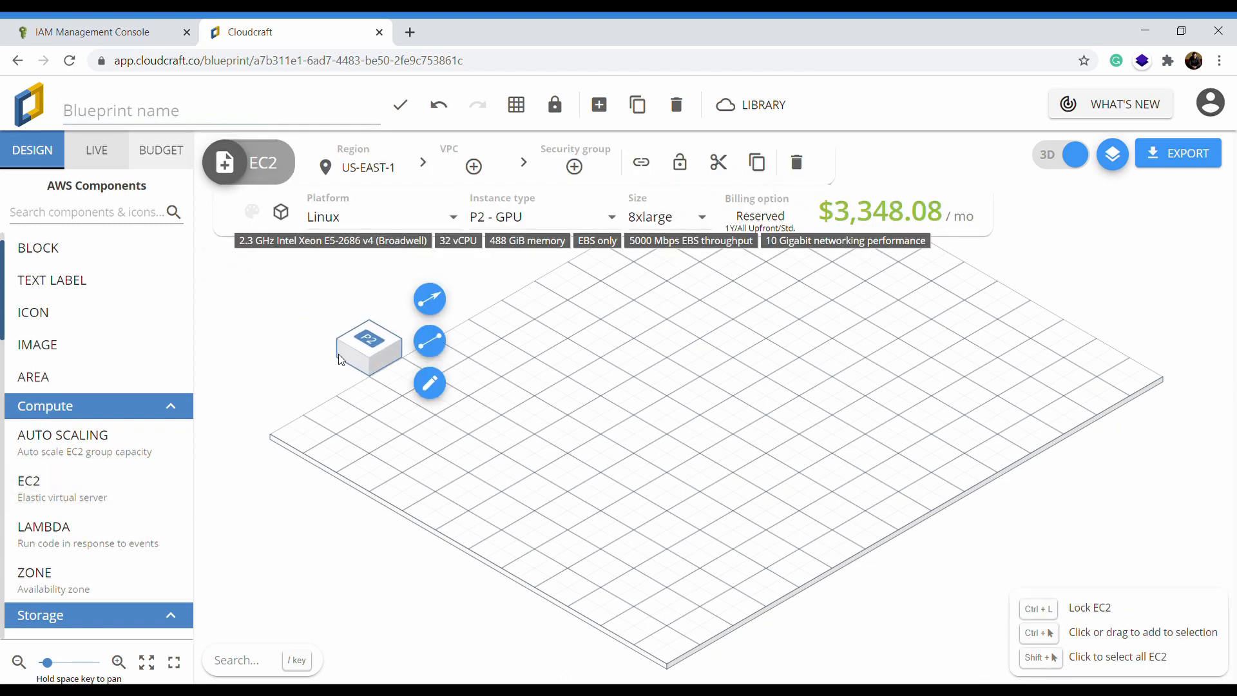
{"action": "left_click_drag", "start_coordinate": [358, 341], "coordinate": [665, 356]}
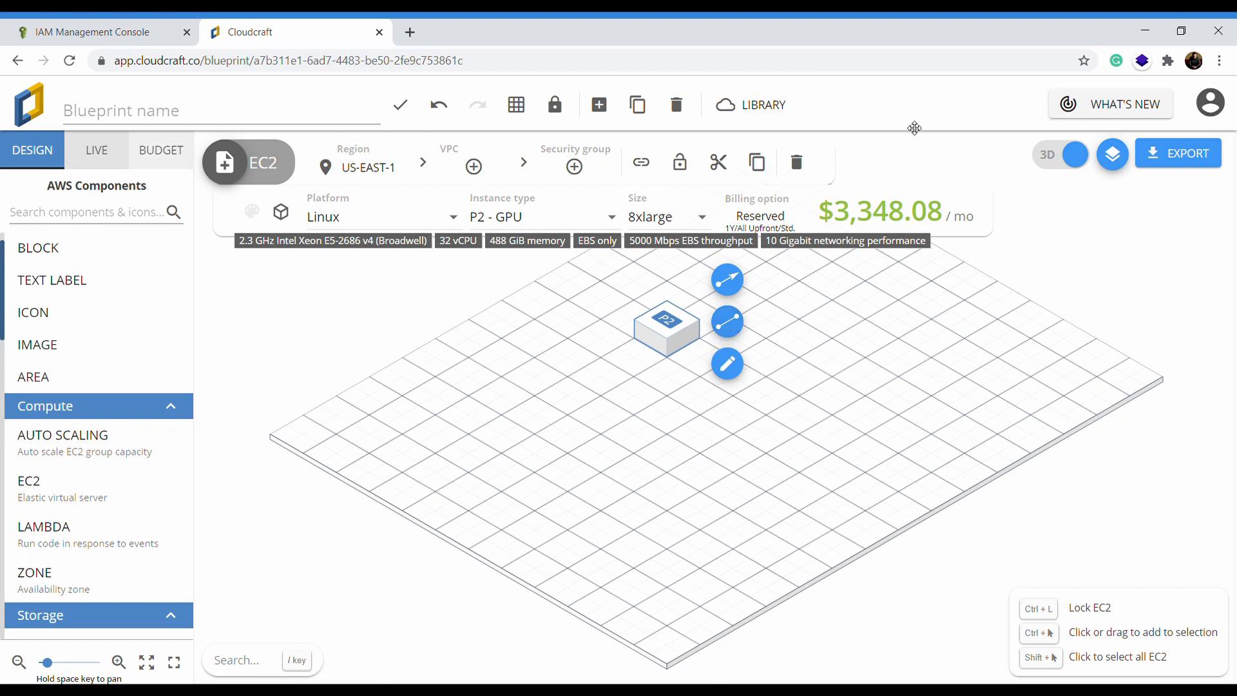
Step: Configure the EC2 instance with the Linux platform, T2 - Burst instance type and micro size
{"action": "left_click", "coordinate": [378, 224]}
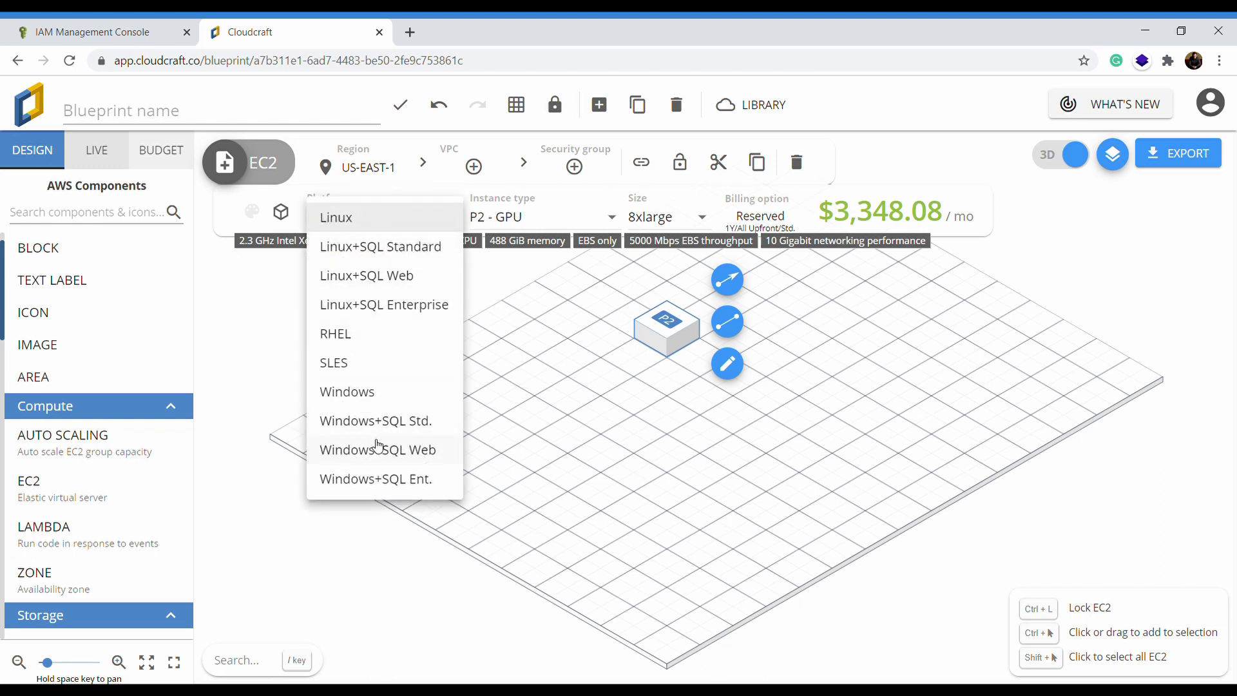
{"action": "left_click", "coordinate": [373, 219]}
{"action": "left_click", "coordinate": [539, 219]}
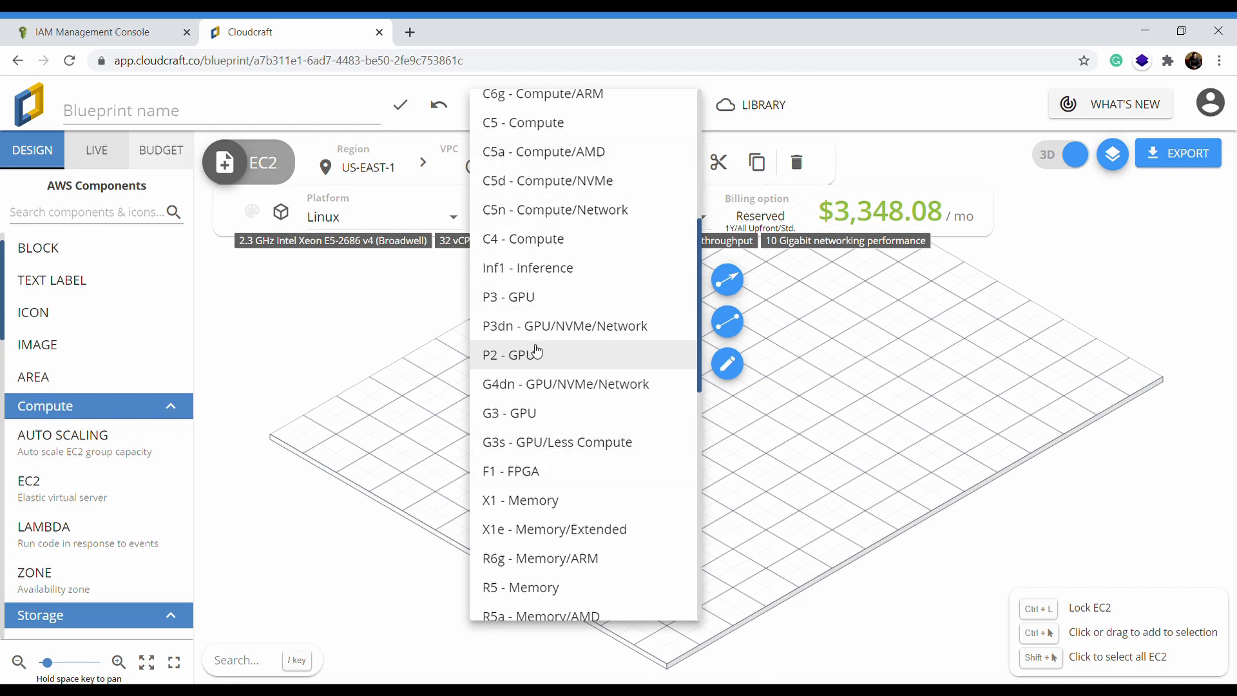
{"action": "scroll", "coordinate": [559, 419], "scroll_direction": "up", "scroll_amount": 5}
{"action": "left_click", "coordinate": [556, 158]}
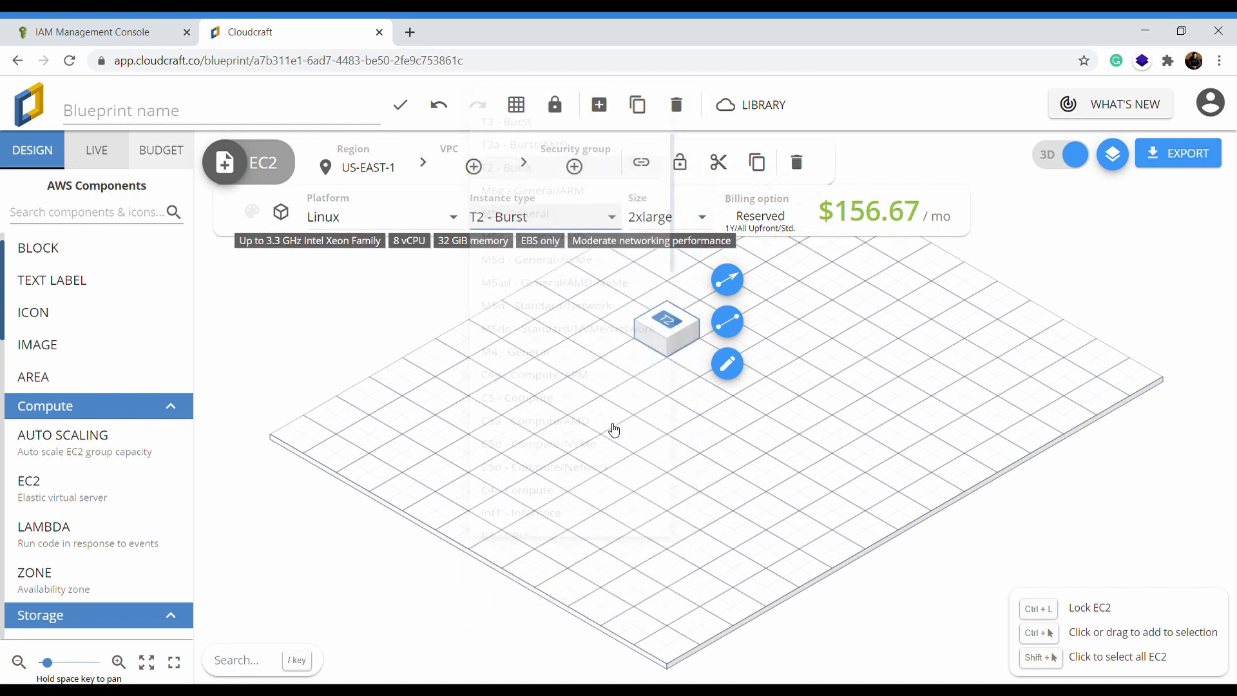
{"action": "left_click", "coordinate": [677, 217]}
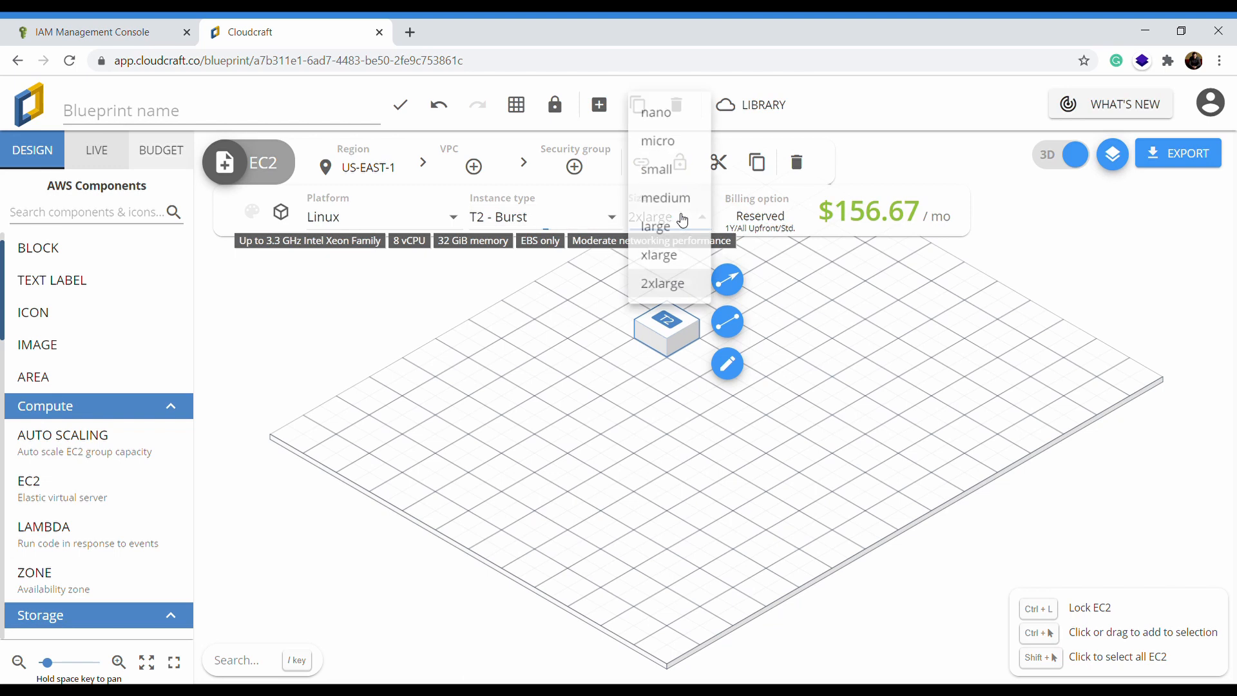
{"action": "left_click", "coordinate": [680, 139]}
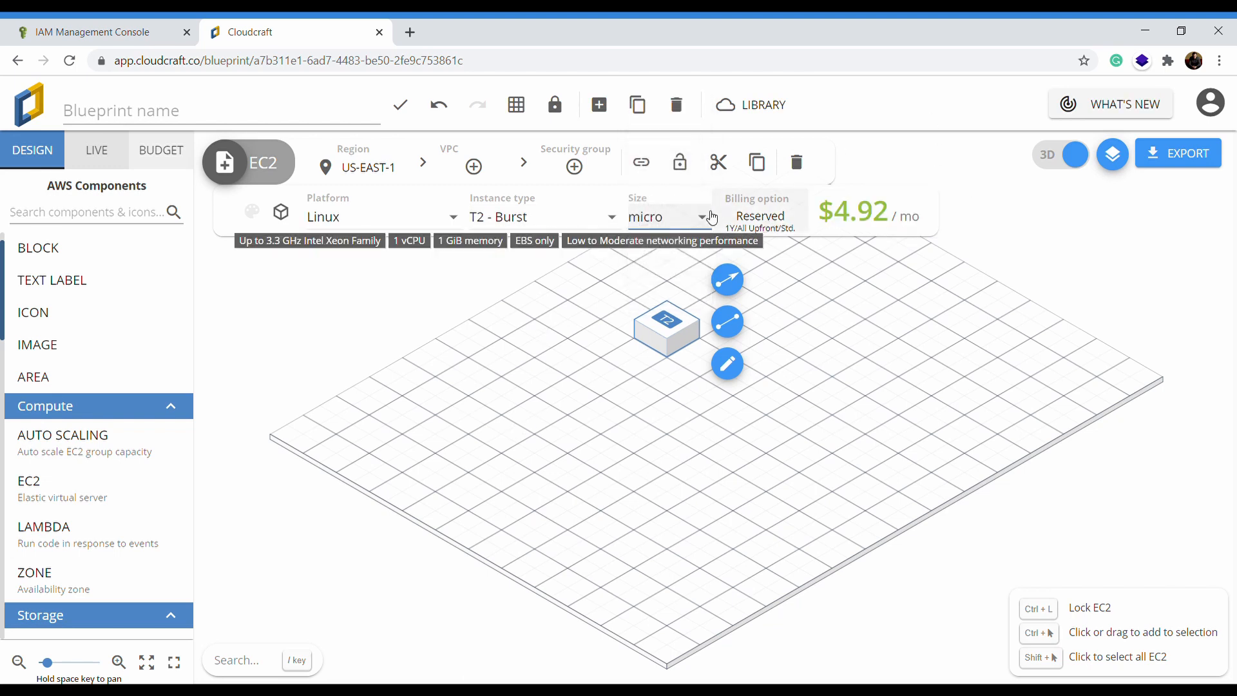
Step: Set the EC2 billing option to Reserved Instance with a 1 Year term, No Upfront purchase and Standard offering class
{"action": "left_click", "coordinate": [781, 217]}
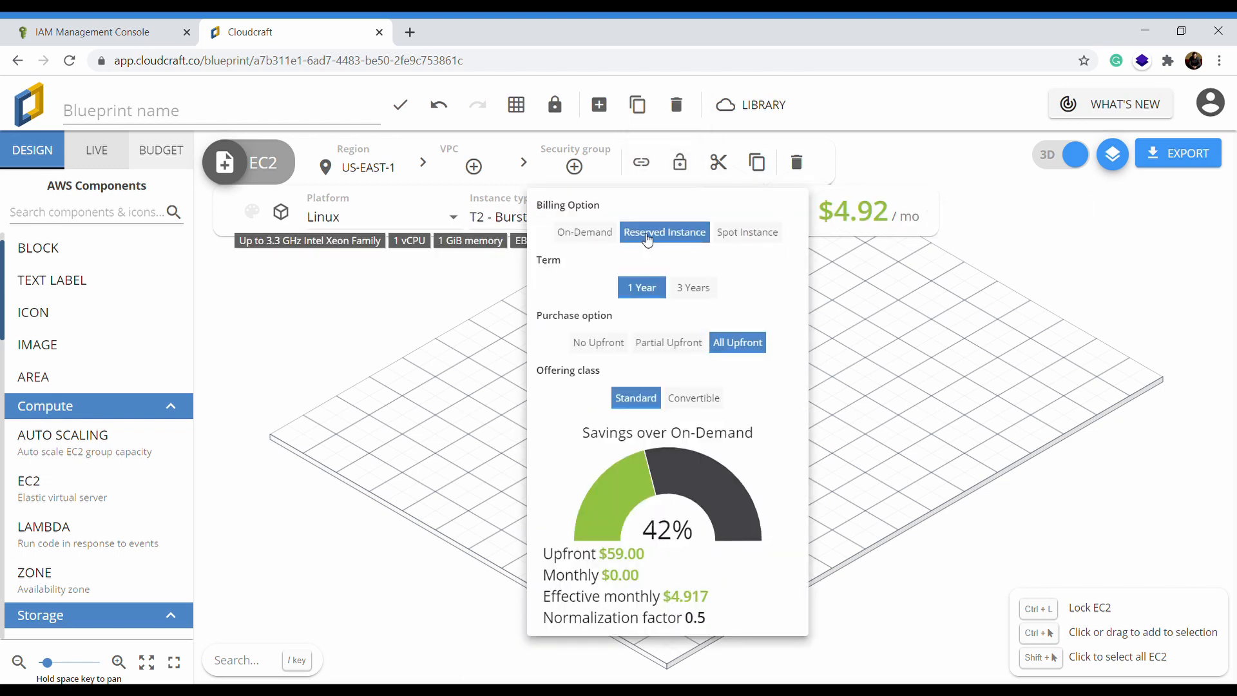
{"action": "left_click", "coordinate": [609, 232]}
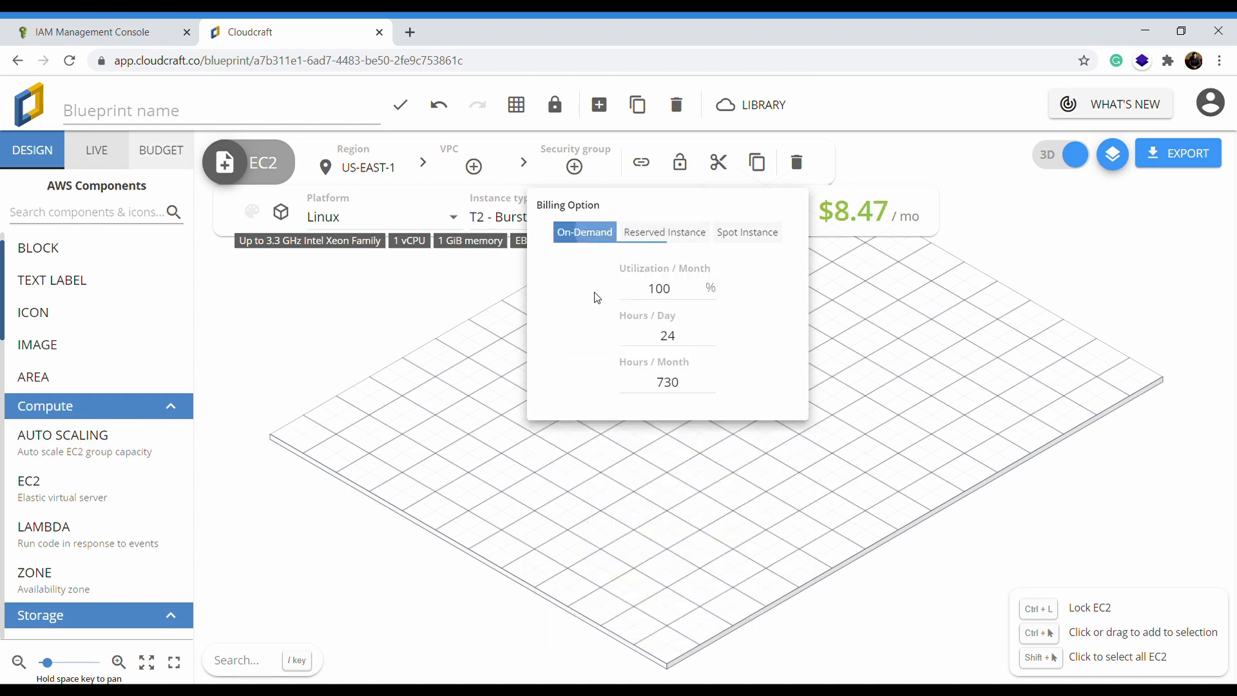
{"action": "left_click", "coordinate": [665, 232]}
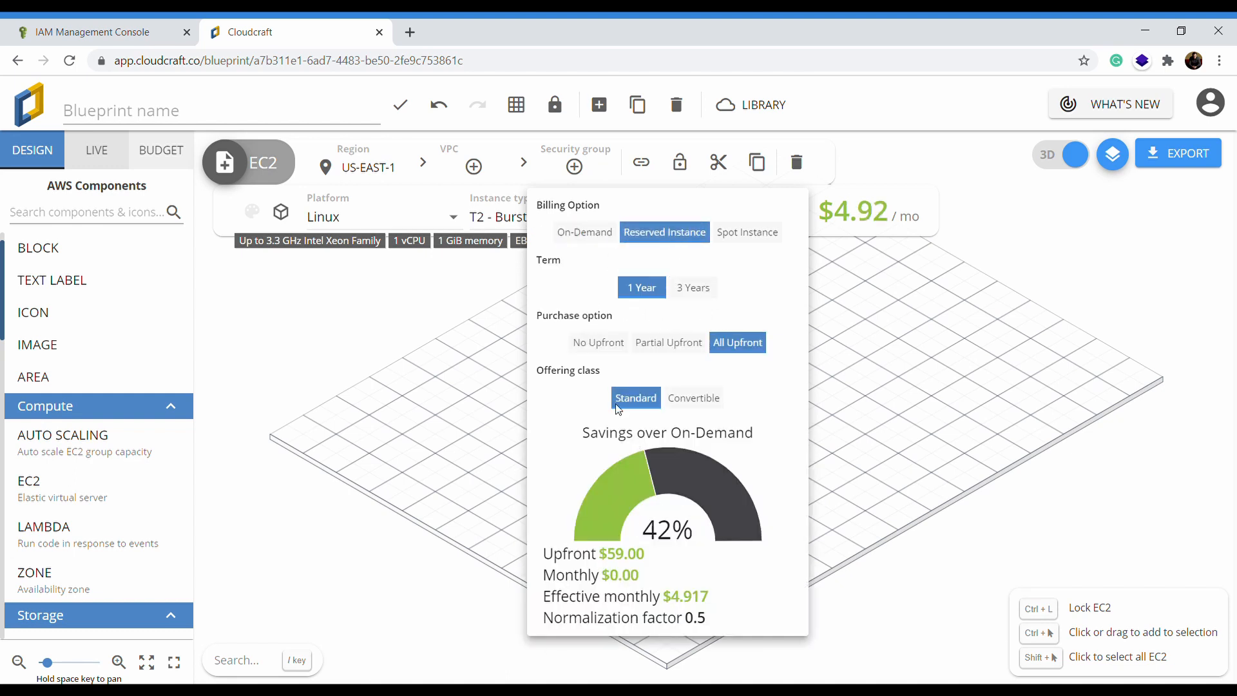
{"action": "left_click", "coordinate": [706, 405]}
{"action": "left_click", "coordinate": [635, 398]}
{"action": "left_click", "coordinate": [707, 289]}
{"action": "left_click", "coordinate": [669, 343]}
{"action": "left_click", "coordinate": [599, 342]}
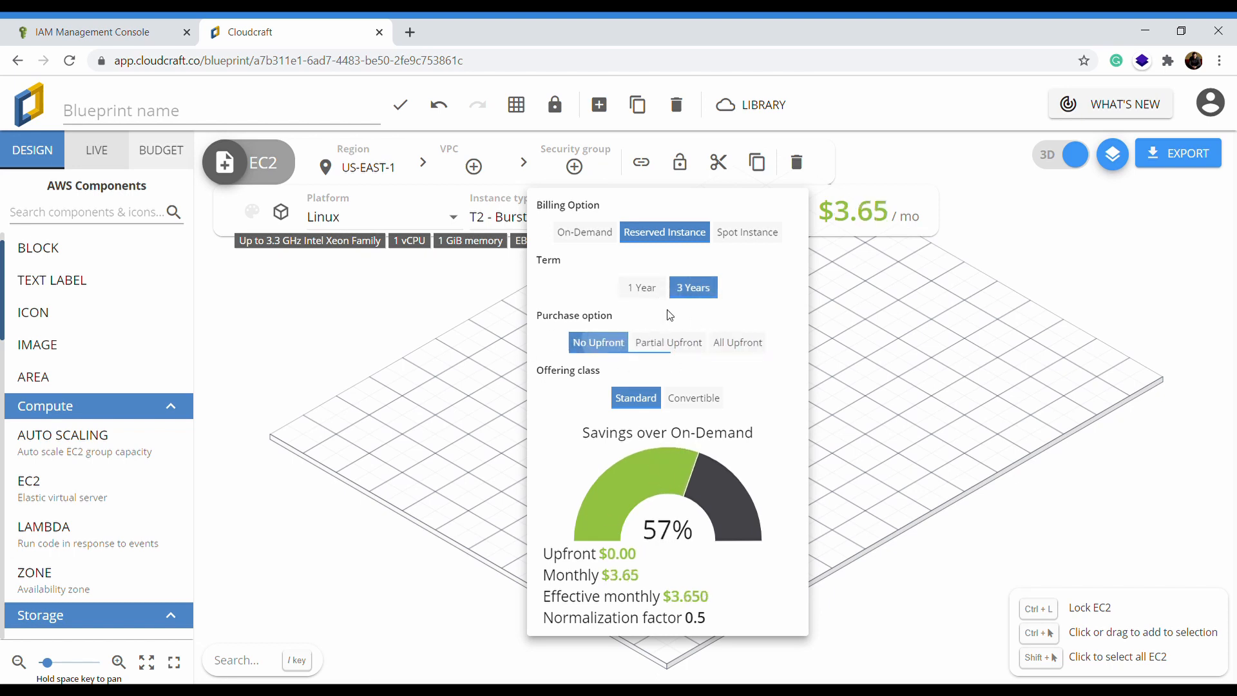
{"action": "left_click", "coordinate": [661, 293]}
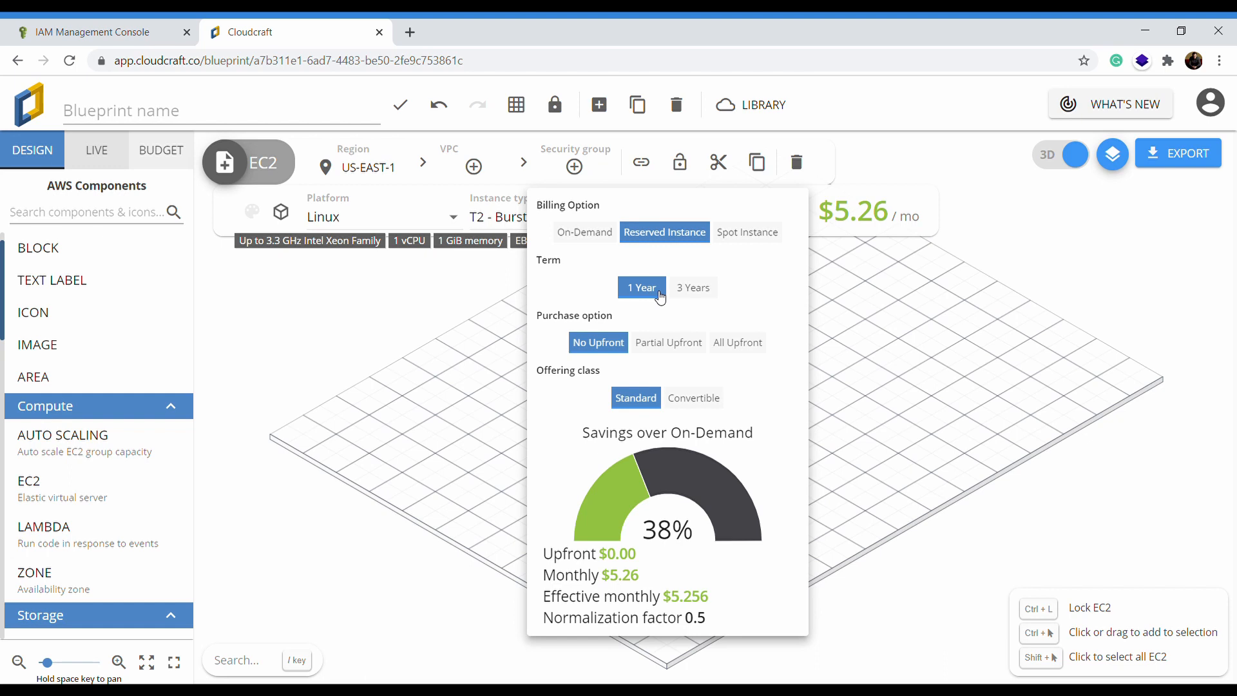
Step: Compare the Spot Instance and On-Demand billing options, including the historic spot price, and return to Reserved Instance with a 1 Year term
{"action": "left_click", "coordinate": [758, 233]}
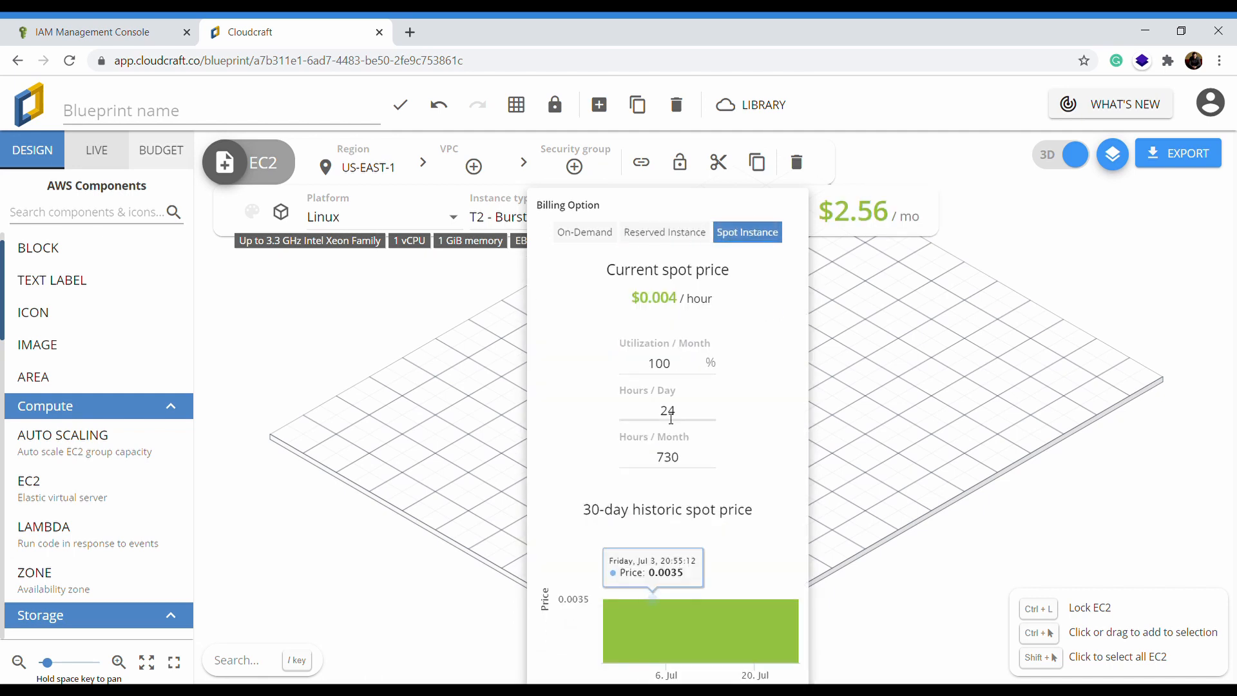
{"action": "left_click", "coordinate": [666, 233]}
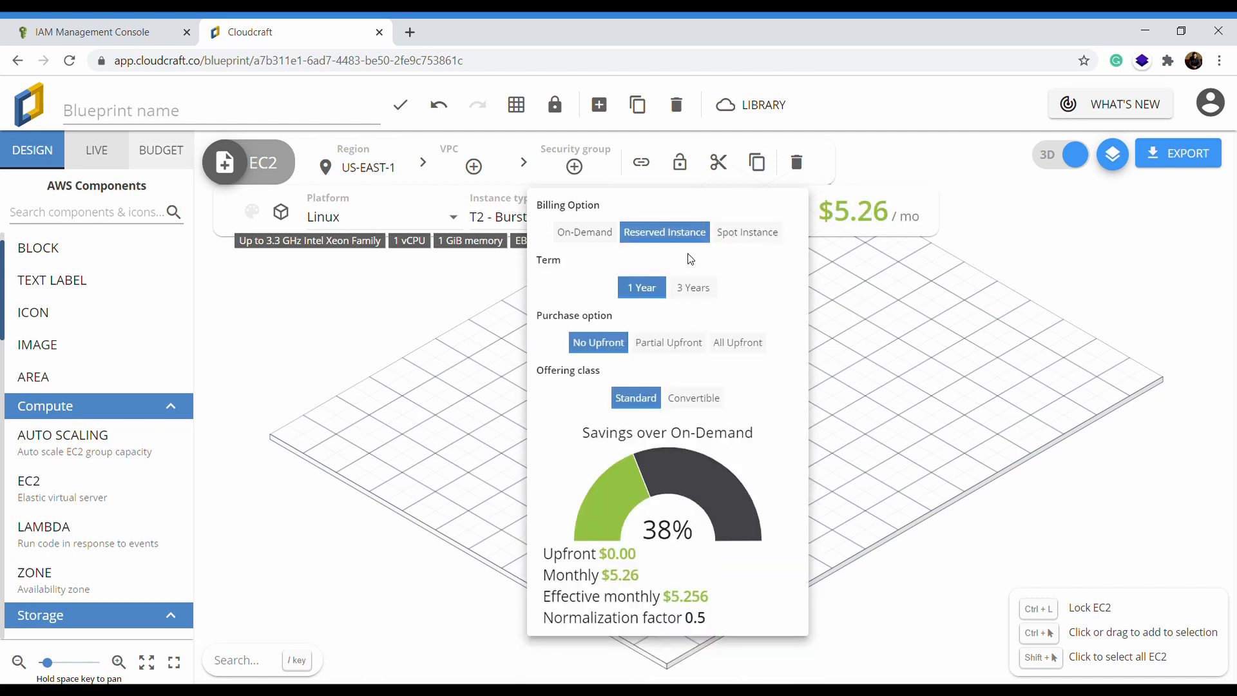
{"action": "left_click", "coordinate": [750, 232]}
{"action": "mouse_move", "coordinate": [715, 580]}
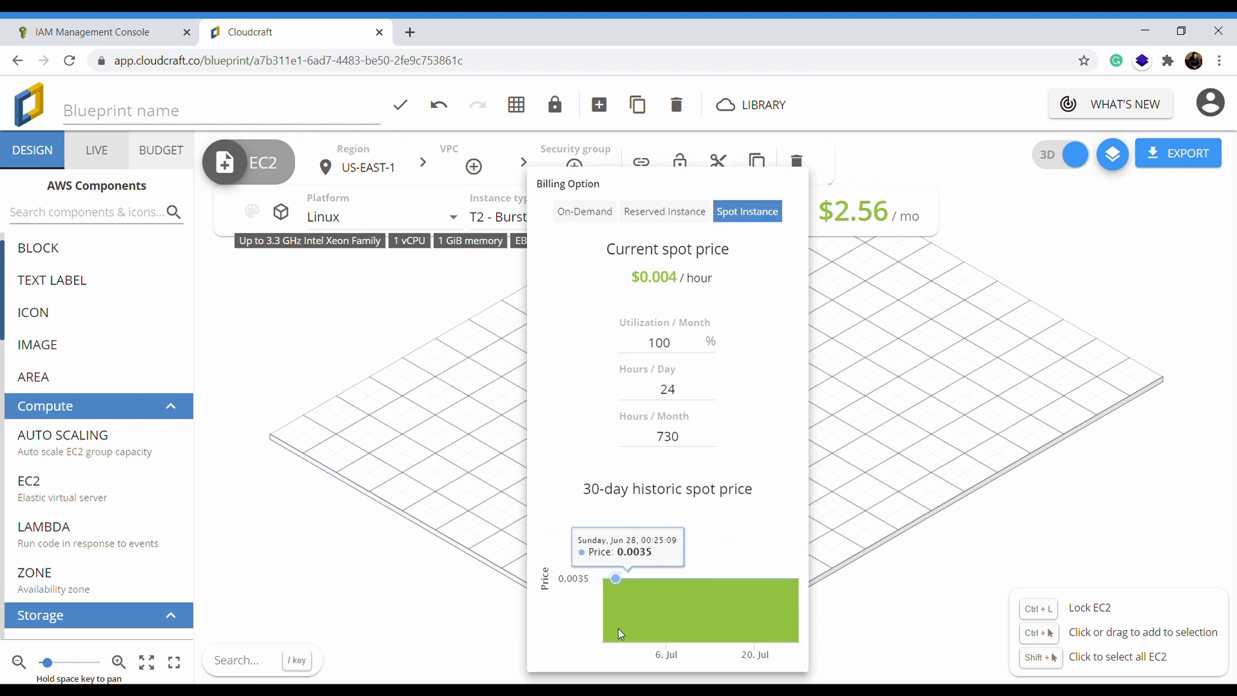
{"action": "left_click", "coordinate": [665, 213]}
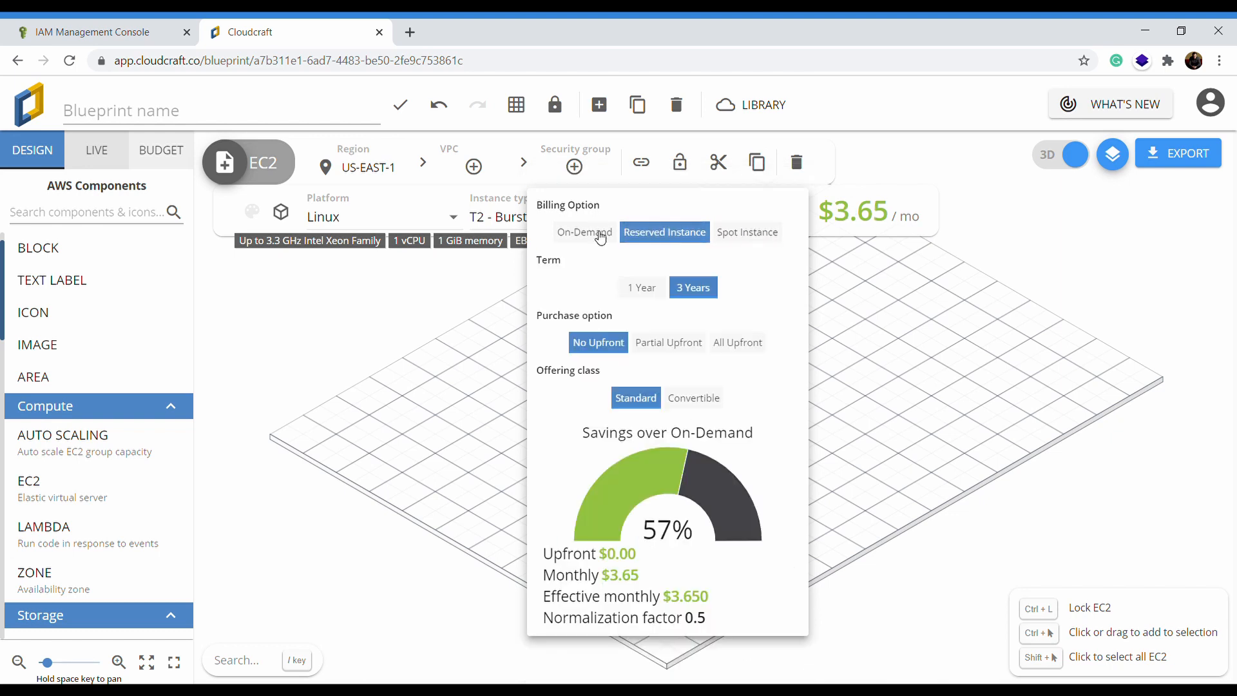
{"action": "left_click", "coordinate": [586, 232]}
{"action": "left_click", "coordinate": [699, 235]}
{"action": "left_click", "coordinate": [632, 290]}
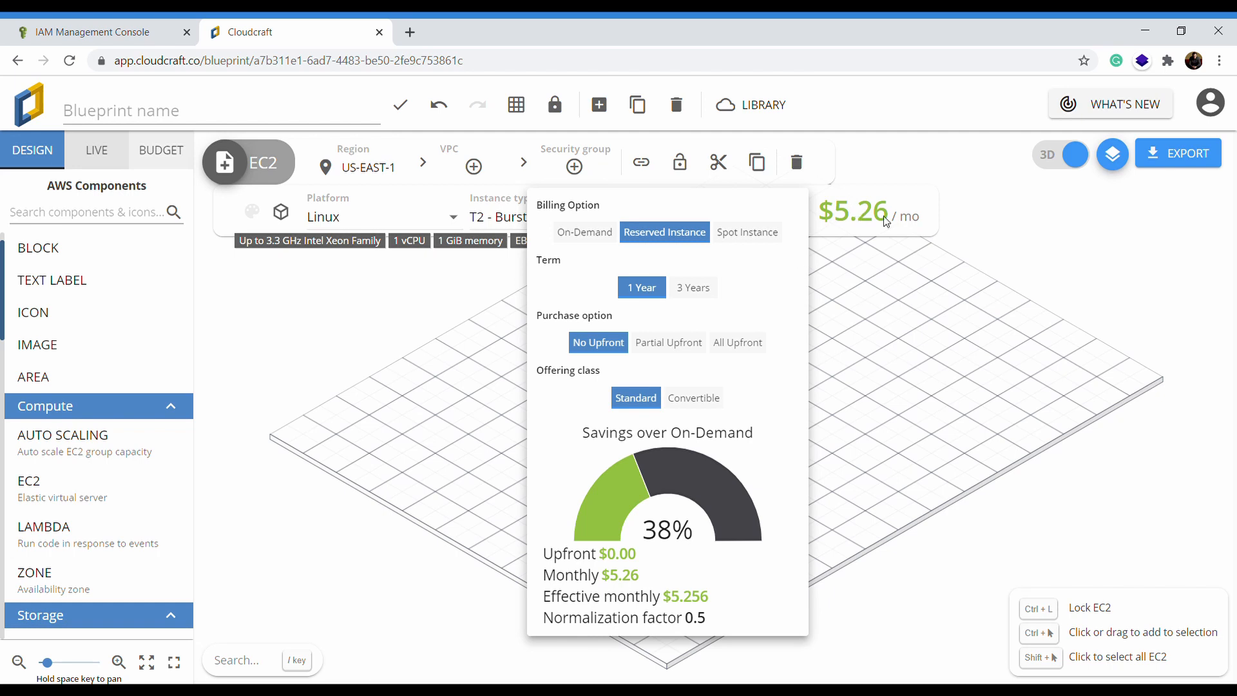
{"action": "left_click", "coordinate": [834, 312]}
Step: Move the EC2 instance slightly towards the centre of the grid and group it in a new VPC
{"action": "left_click_drag", "start_coordinate": [653, 333], "coordinate": [694, 380]}
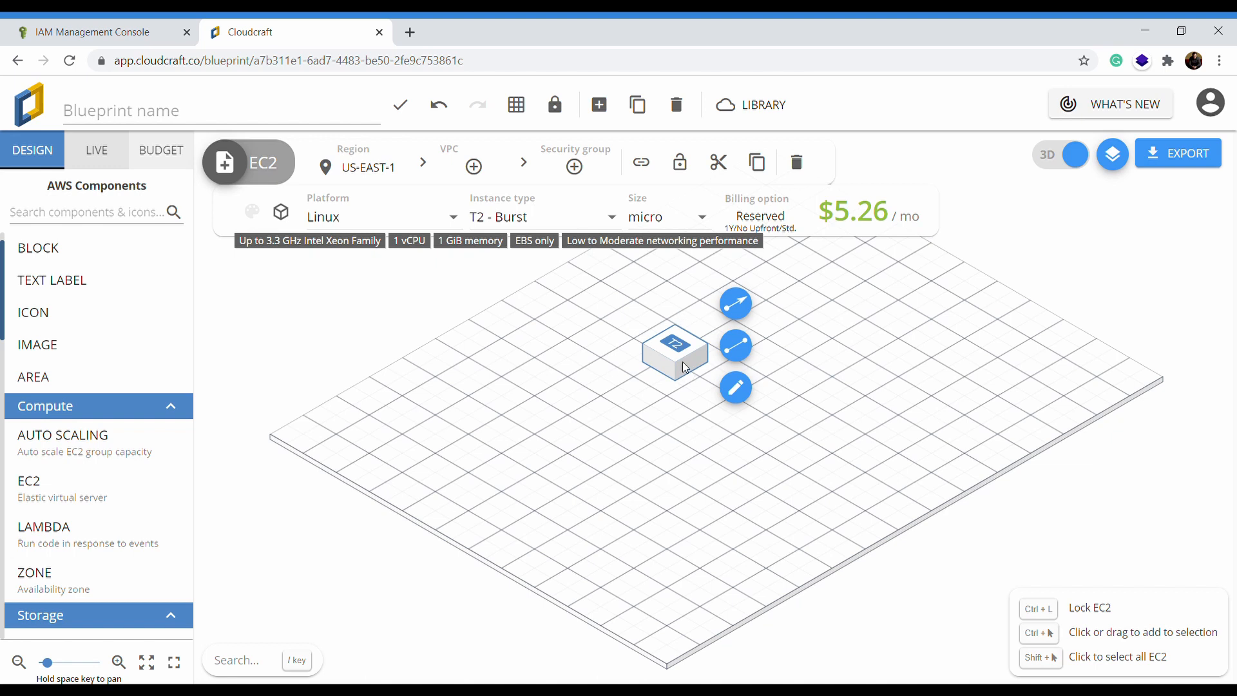
{"action": "right_click", "coordinate": [683, 362]}
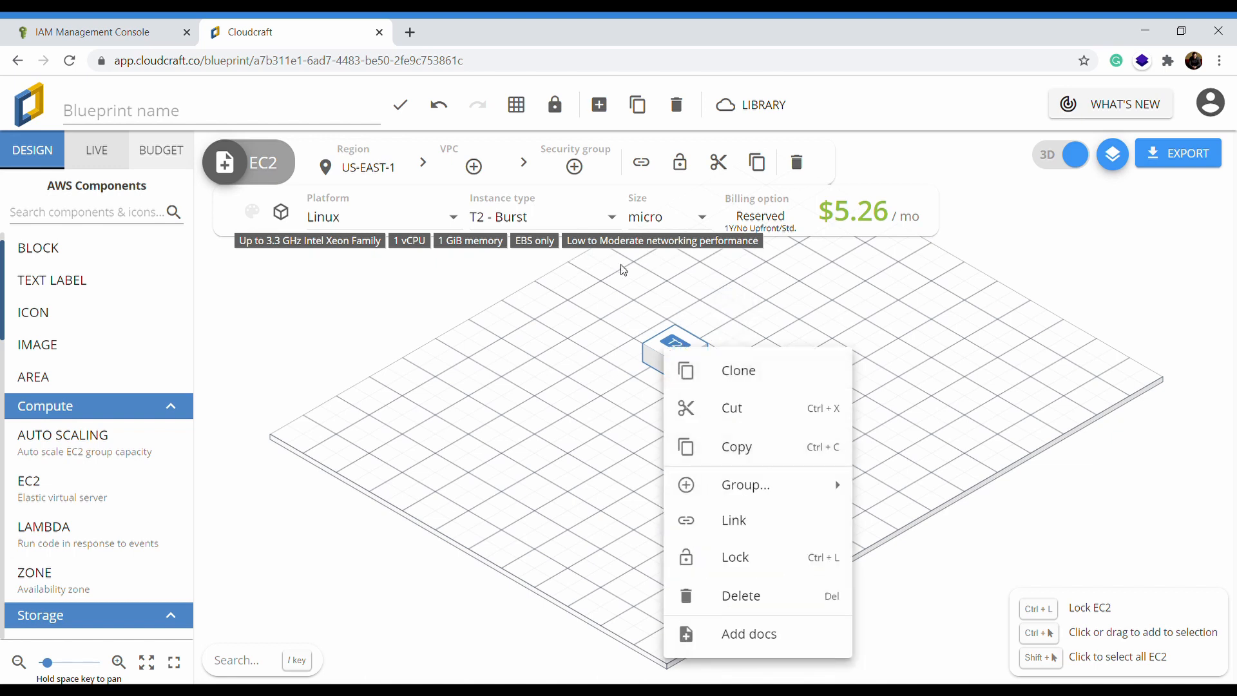
{"action": "mouse_move", "coordinate": [751, 487]}
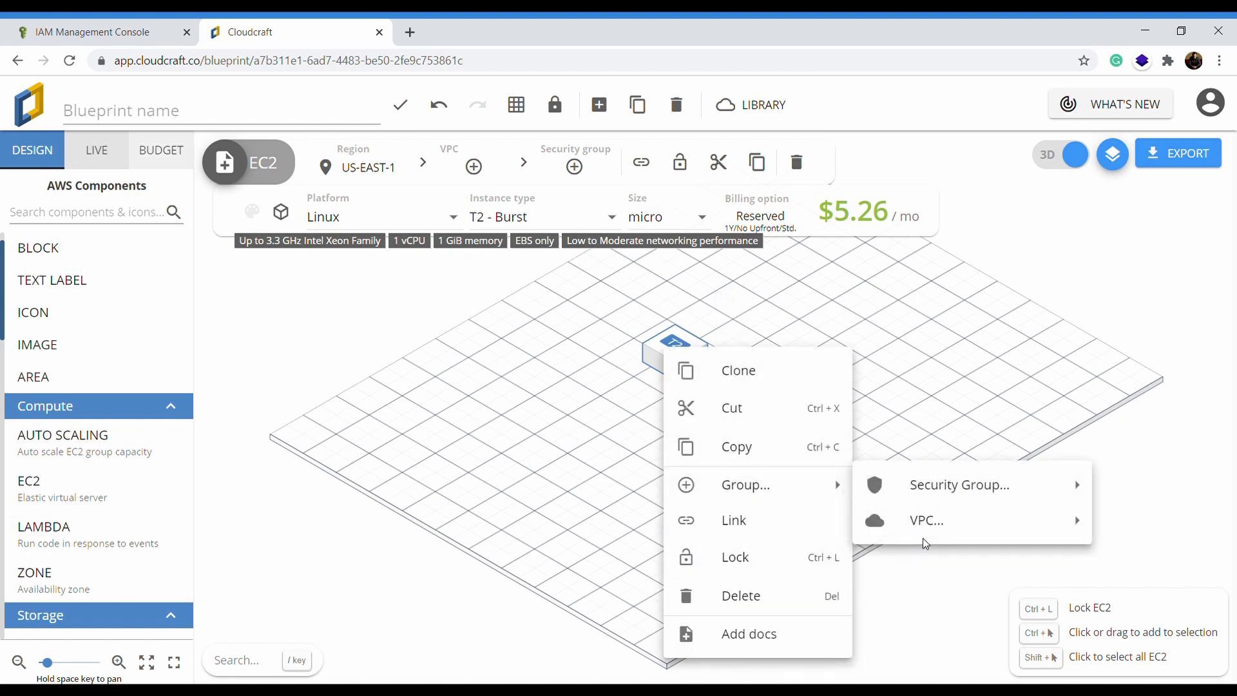
{"action": "mouse_move", "coordinate": [924, 535]}
{"action": "left_click", "coordinate": [1142, 522]}
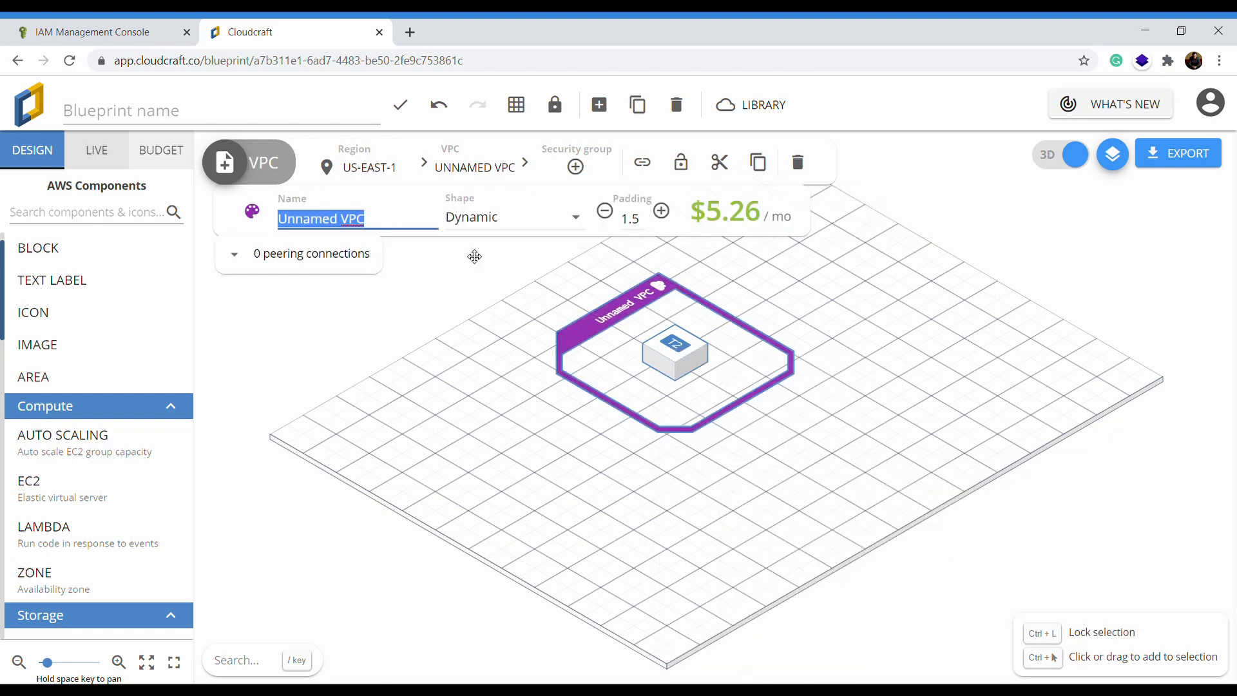
Step: Name the new VPC around the EC2 instance HackitectVPC
{"action": "type", "text": "HAcki"}
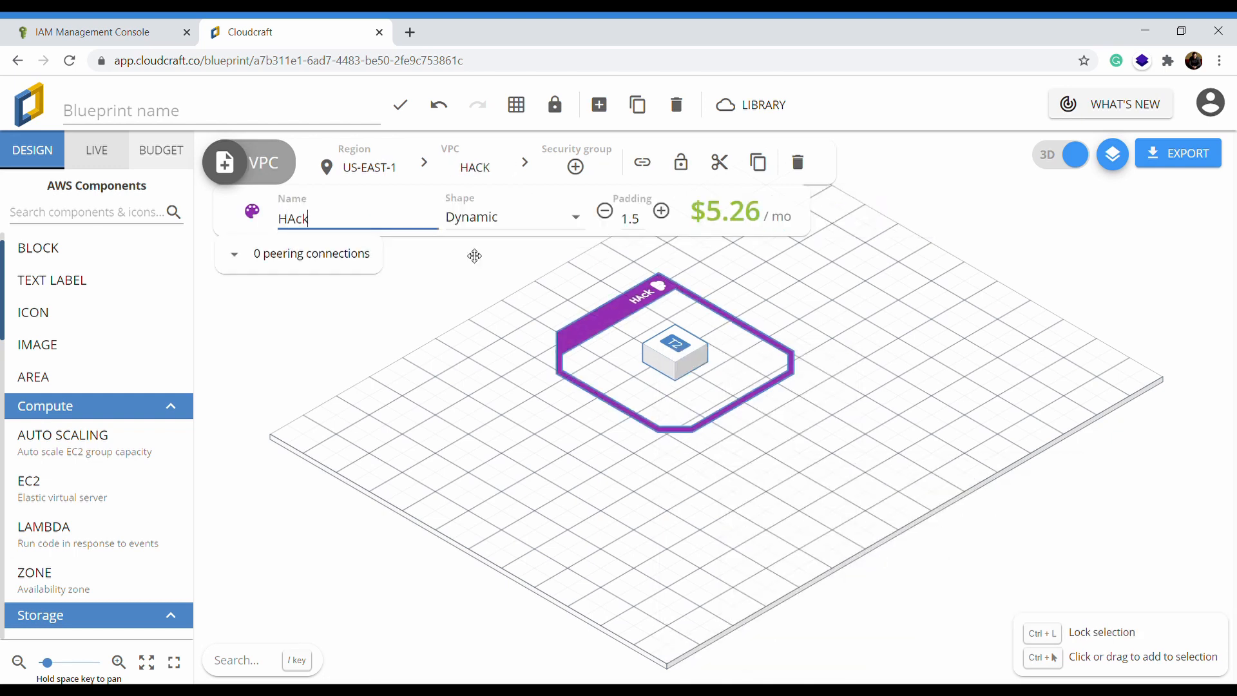
{"action": "key", "text": "BackSpace"}
{"action": "key", "text": "BackSpace"}
{"action": "key", "text": "BackSpace"}
{"action": "key", "text": "BackSpace"}
{"action": "type", "text": "ackitectVC"}
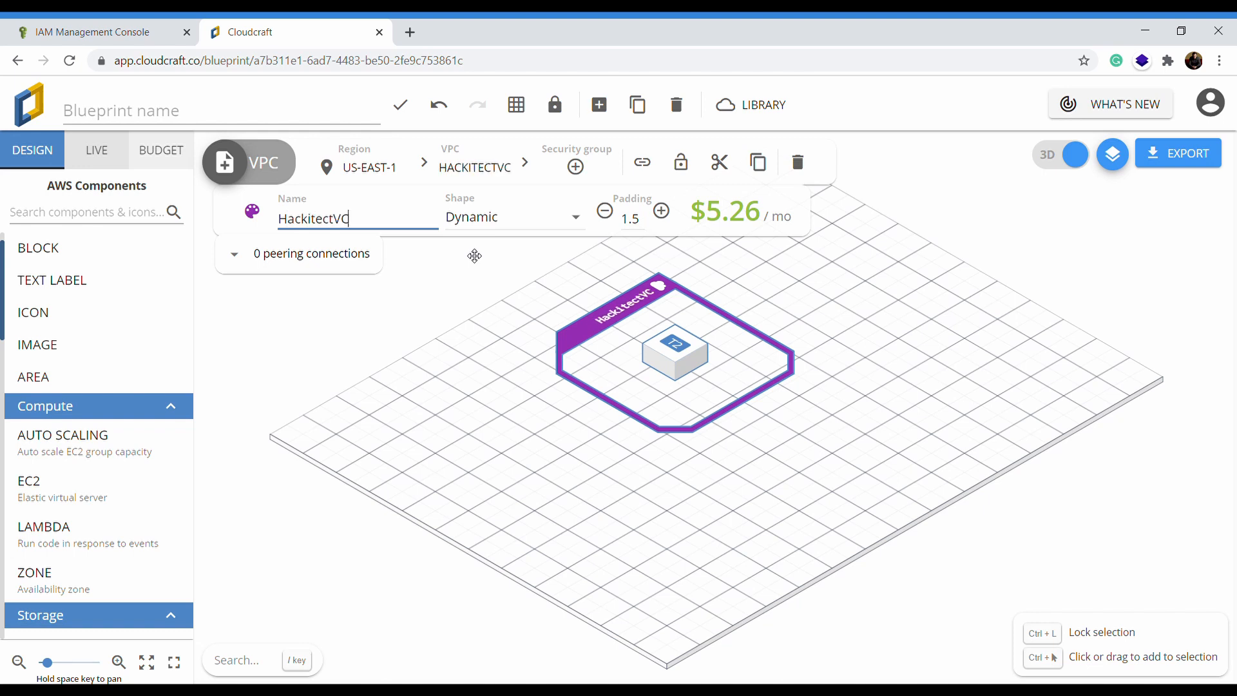
{"action": "key", "text": "BackSpace"}
{"action": "type", "text": "PC"}
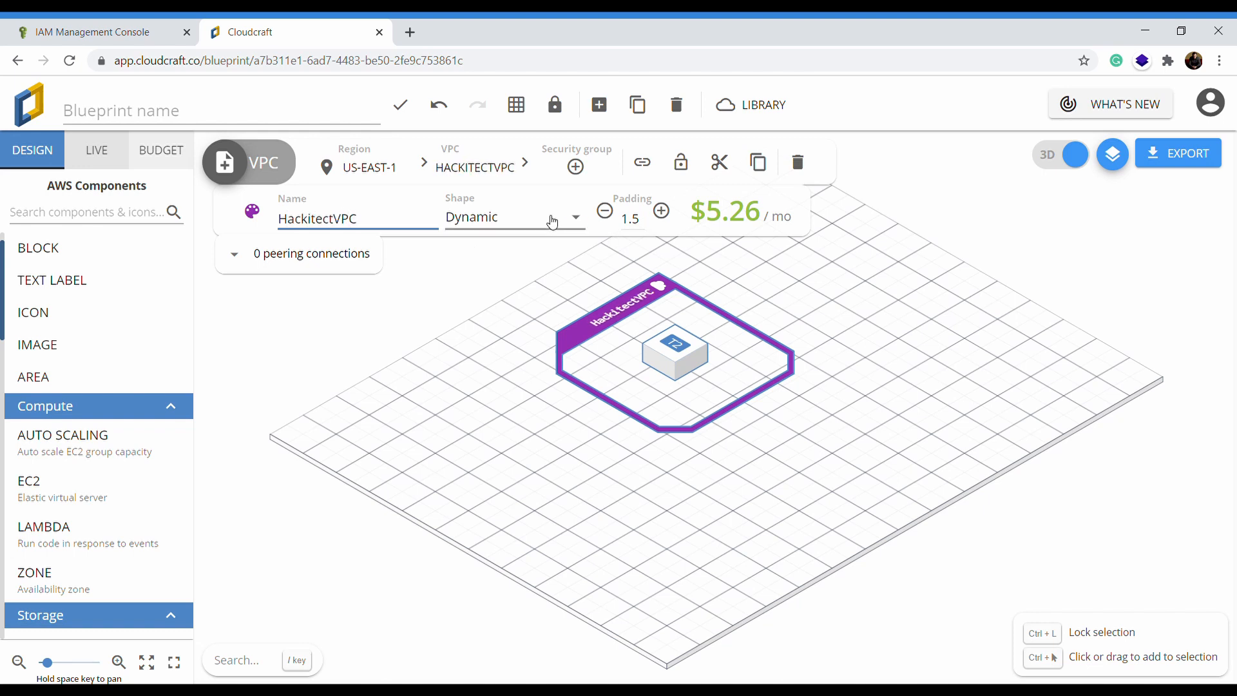
Step: Examine the VPC's shape options and its peering connection form without adding a connection
{"action": "left_click", "coordinate": [500, 236]}
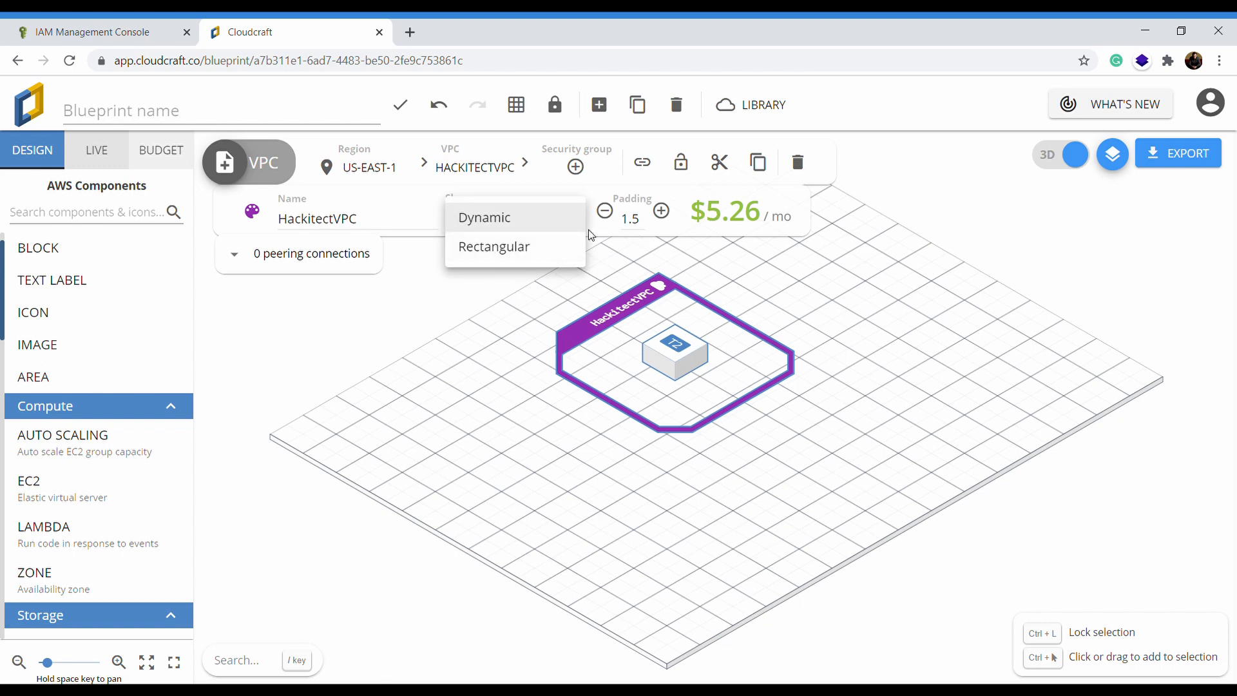
{"action": "left_click", "coordinate": [367, 255]}
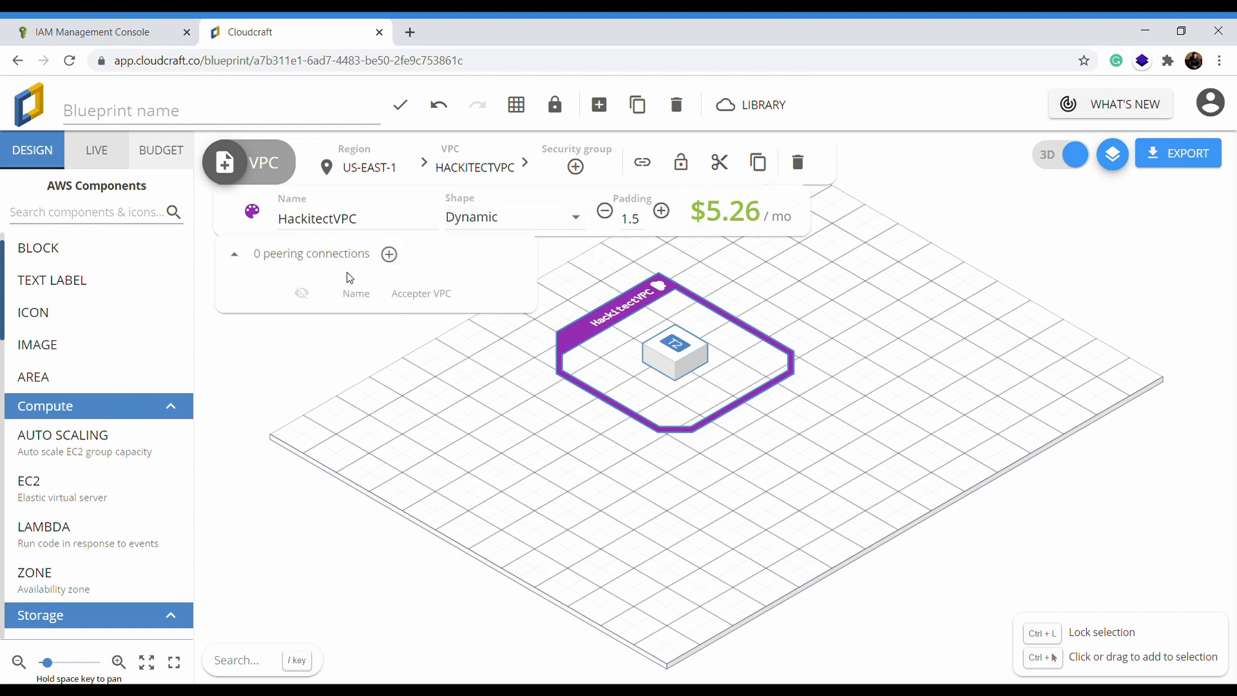
{"action": "left_click", "coordinate": [393, 257]}
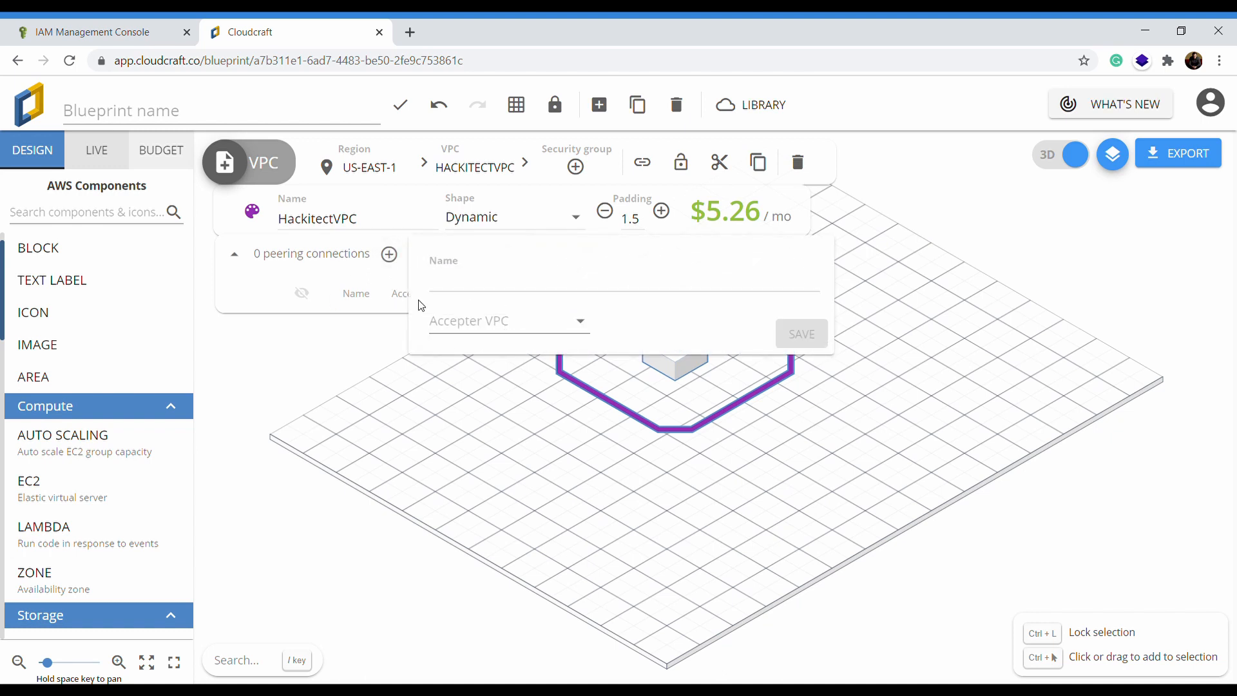
{"action": "left_click", "coordinate": [384, 266]}
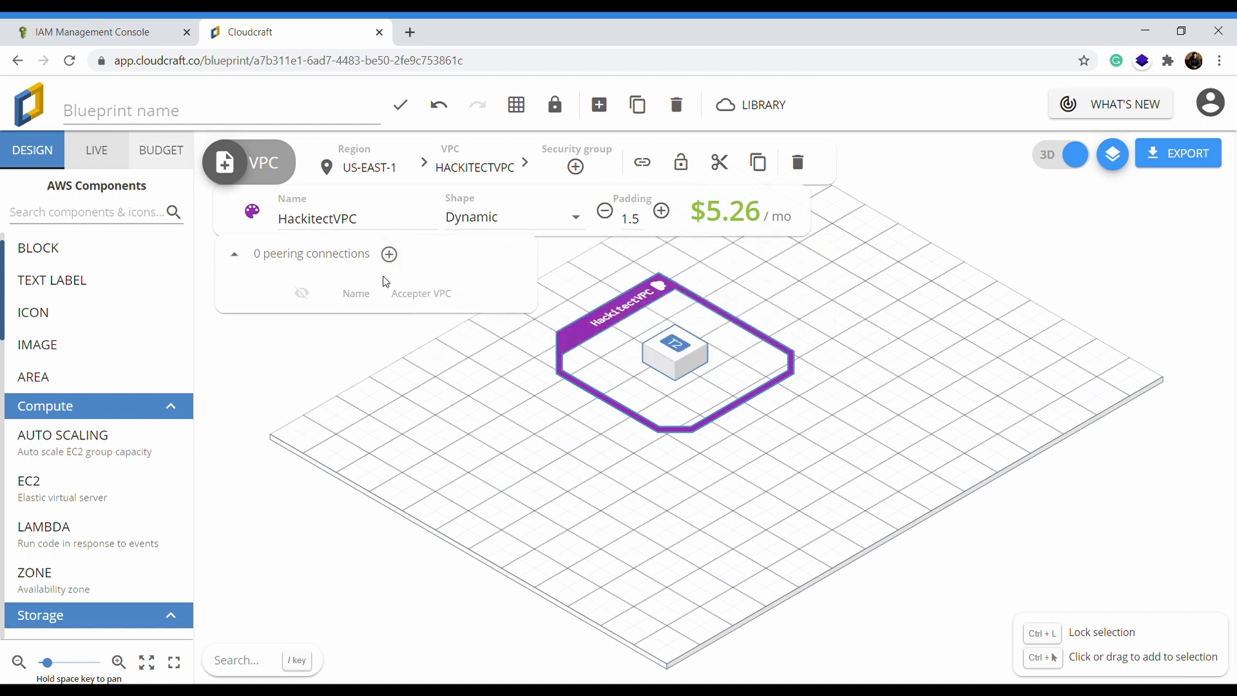
{"action": "left_click", "coordinate": [381, 218]}
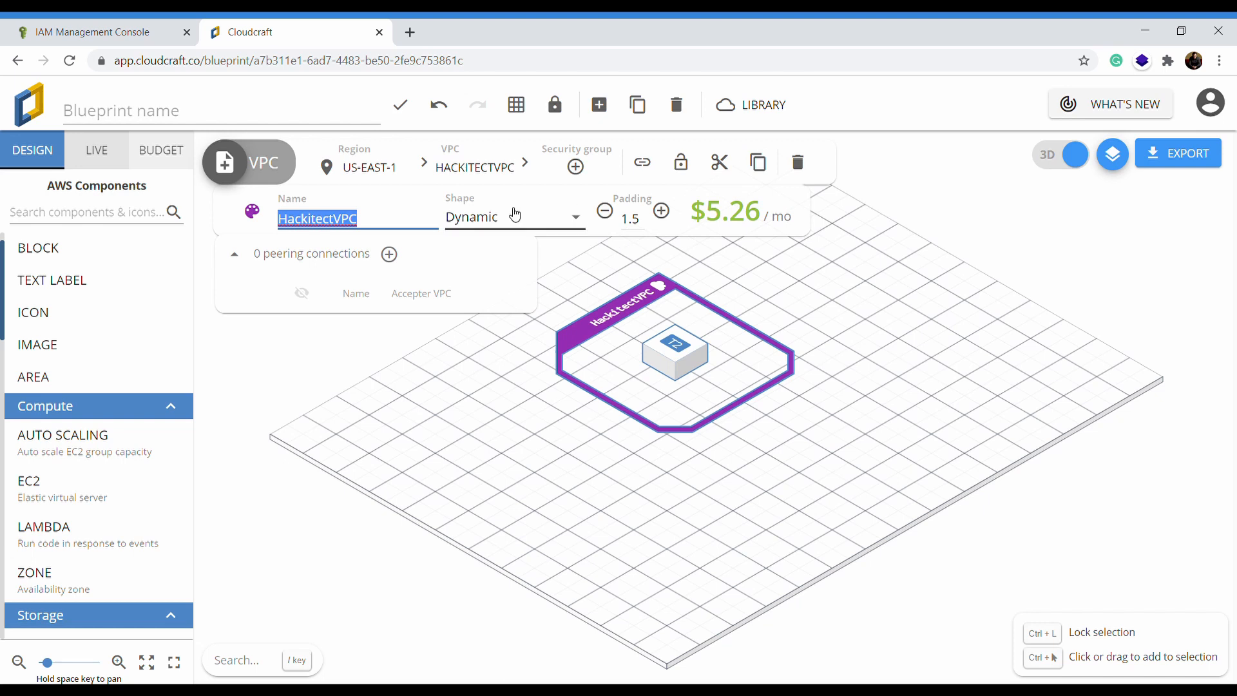
{"action": "left_click", "coordinate": [509, 292]}
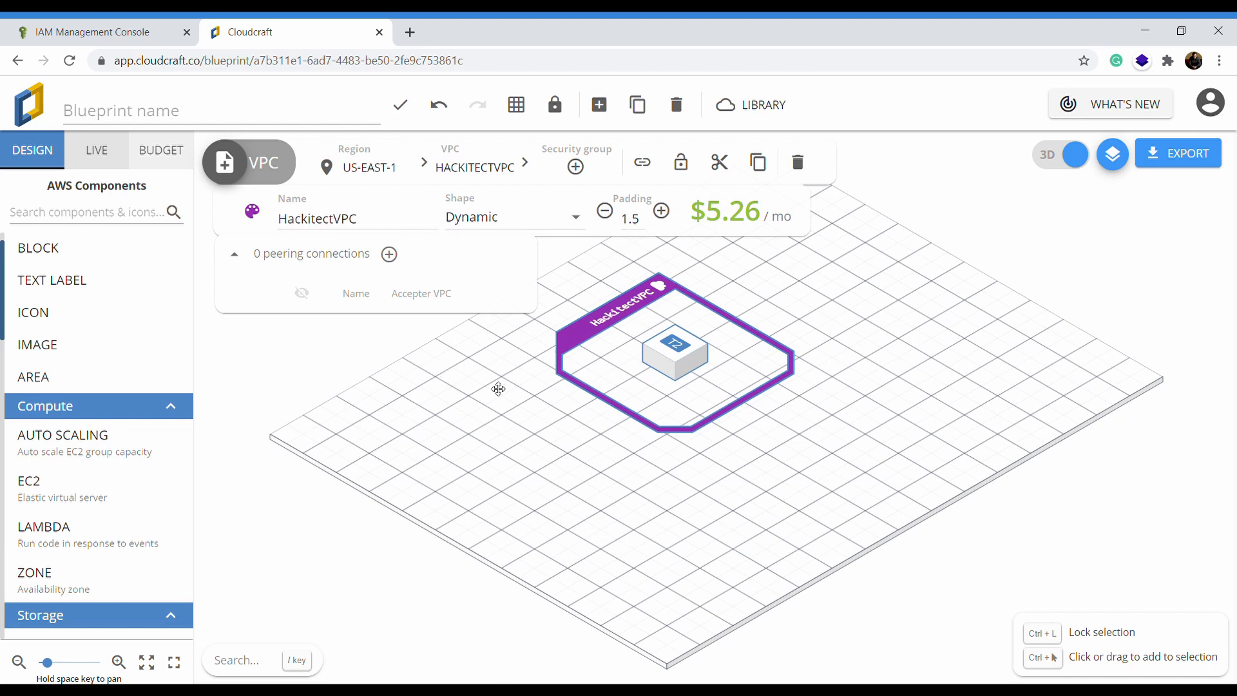
{"action": "left_click", "coordinate": [236, 255]}
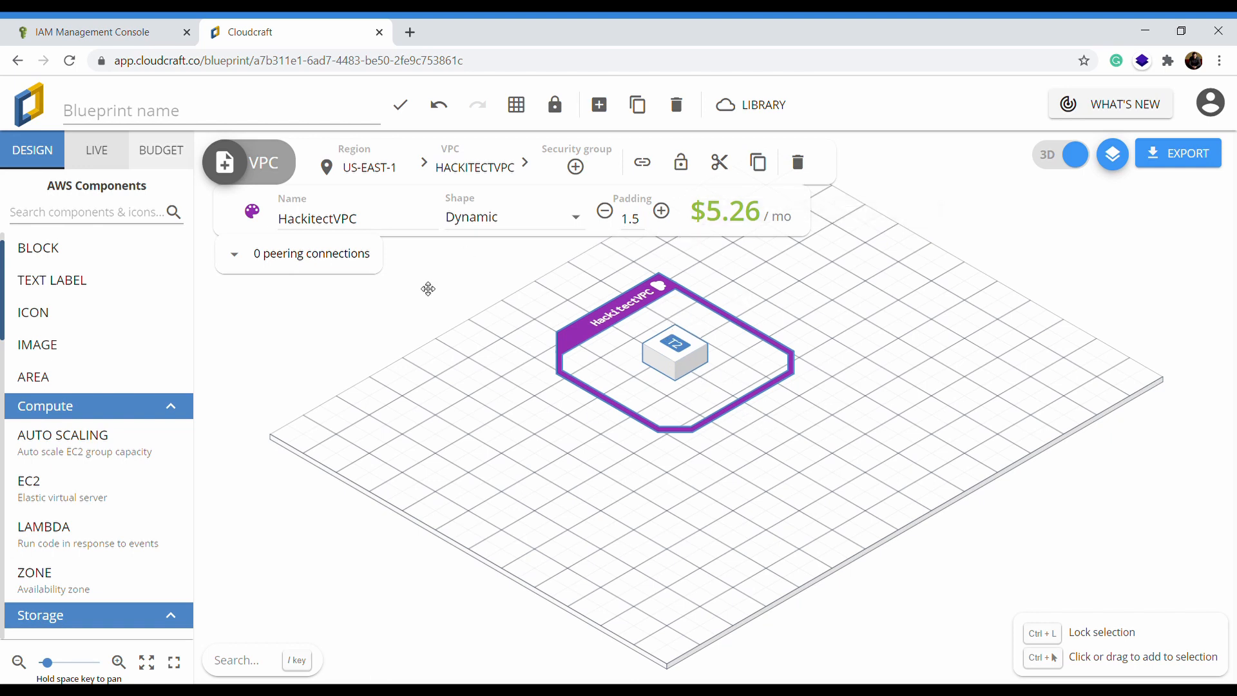
Step: Group the EC2 instance in a new security group inside the VPC and name it MYgroup
{"action": "left_click", "coordinate": [680, 365]}
{"action": "right_click", "coordinate": [677, 351]}
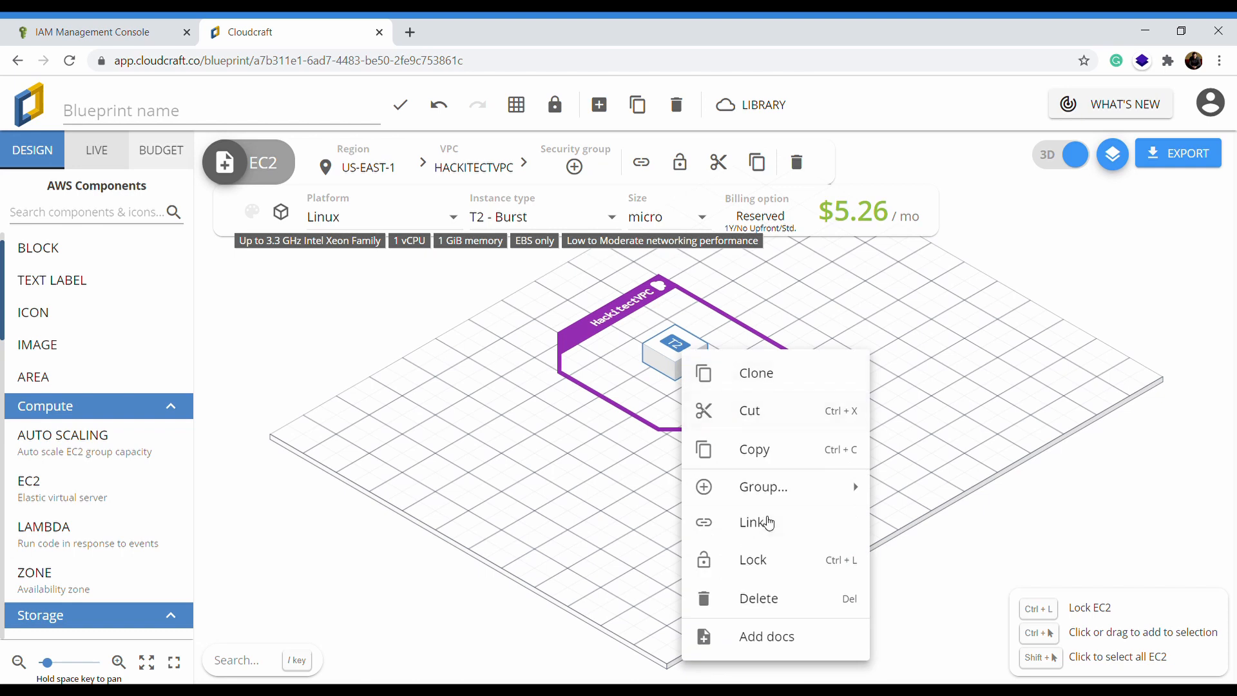
{"action": "mouse_move", "coordinate": [826, 492]}
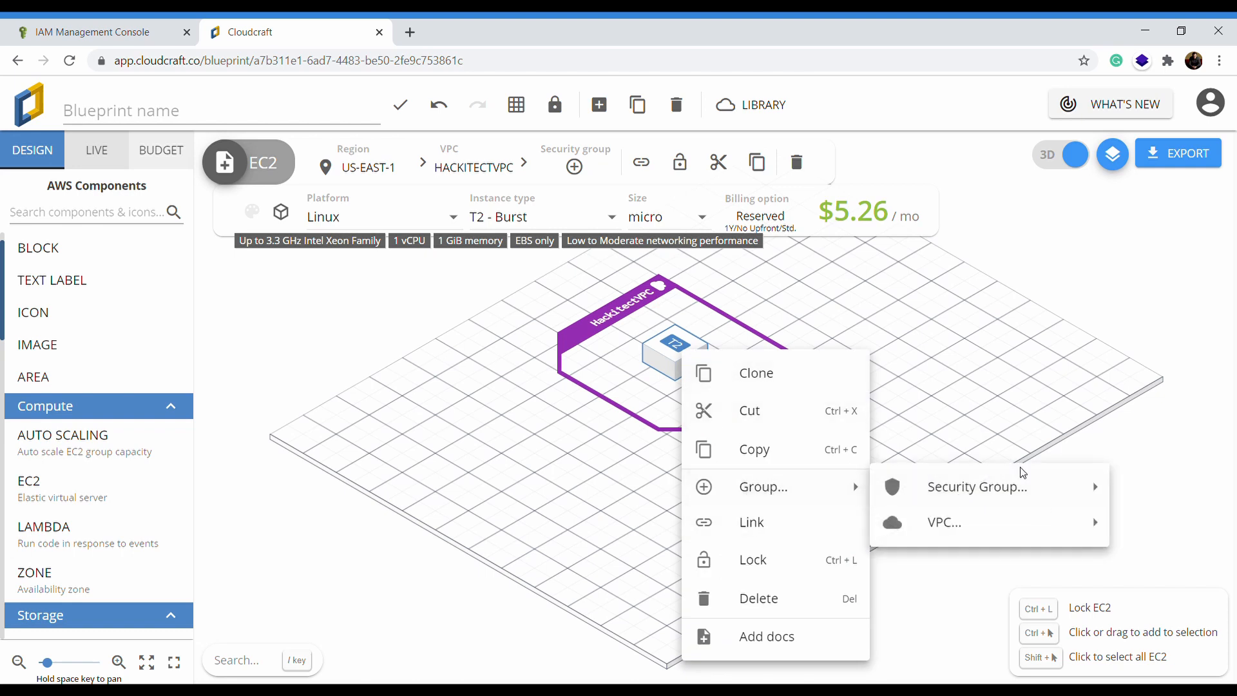
{"action": "mouse_move", "coordinate": [1013, 495]}
{"action": "left_click", "coordinate": [1110, 492]}
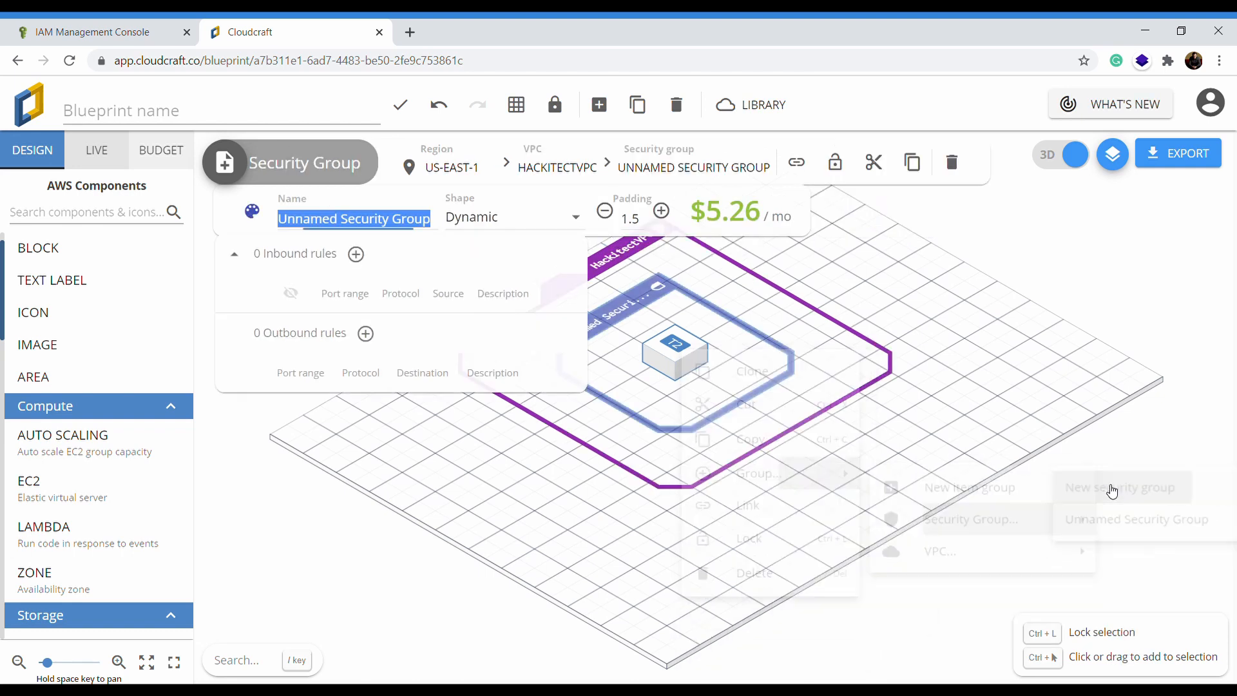
{"action": "type", "text": "MY"}
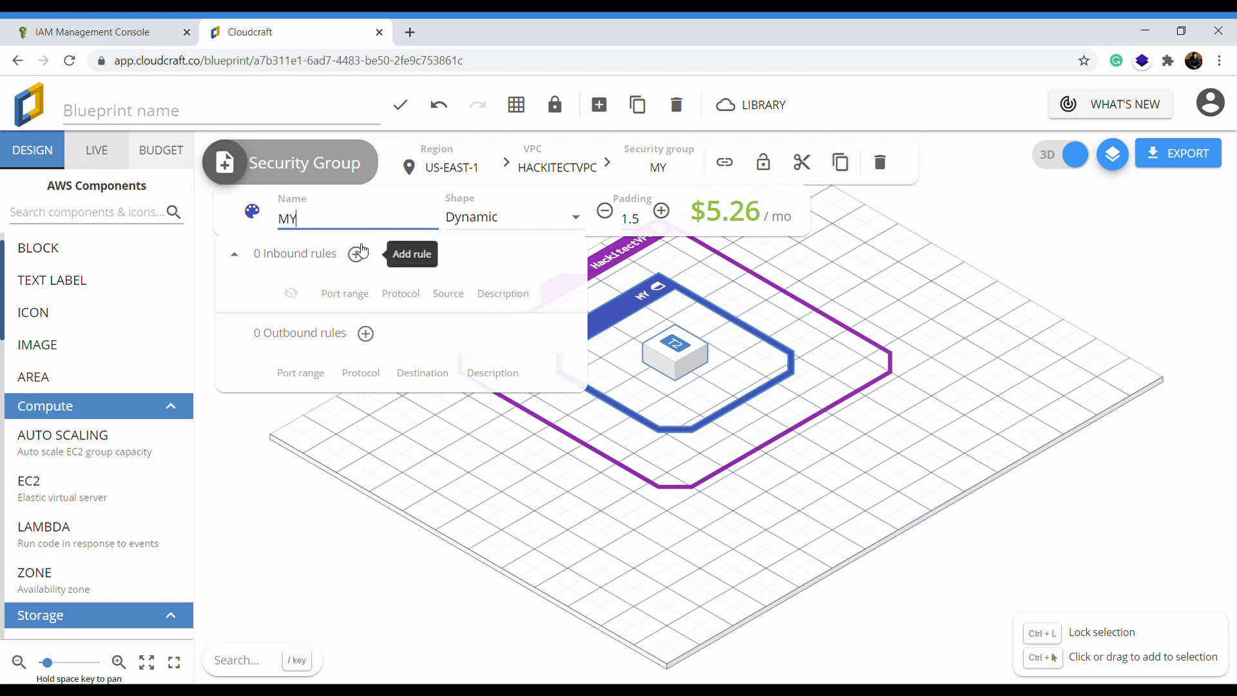
{"action": "type", "text": "groups"}
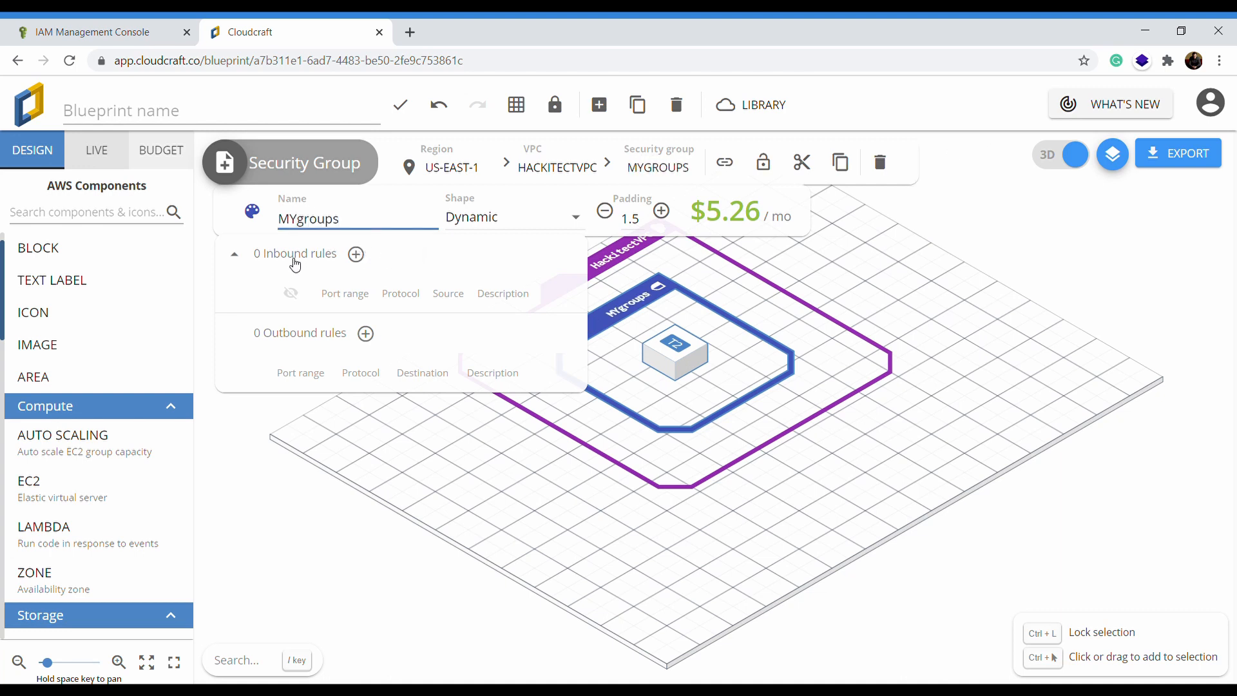
{"action": "key", "text": "BackSpace"}
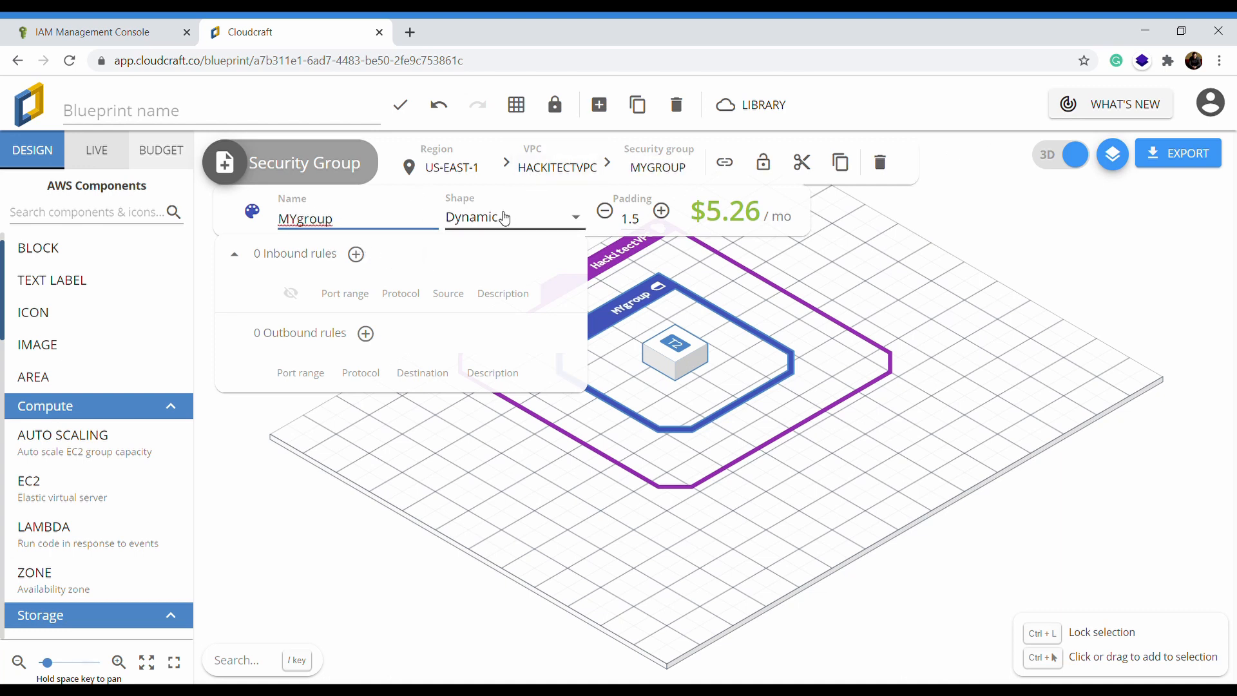
Step: Add an inbound SSH rule to the MYgroup security group for TCP port 22 with source 0.0.0.0/0
{"action": "left_click", "coordinate": [358, 257]}
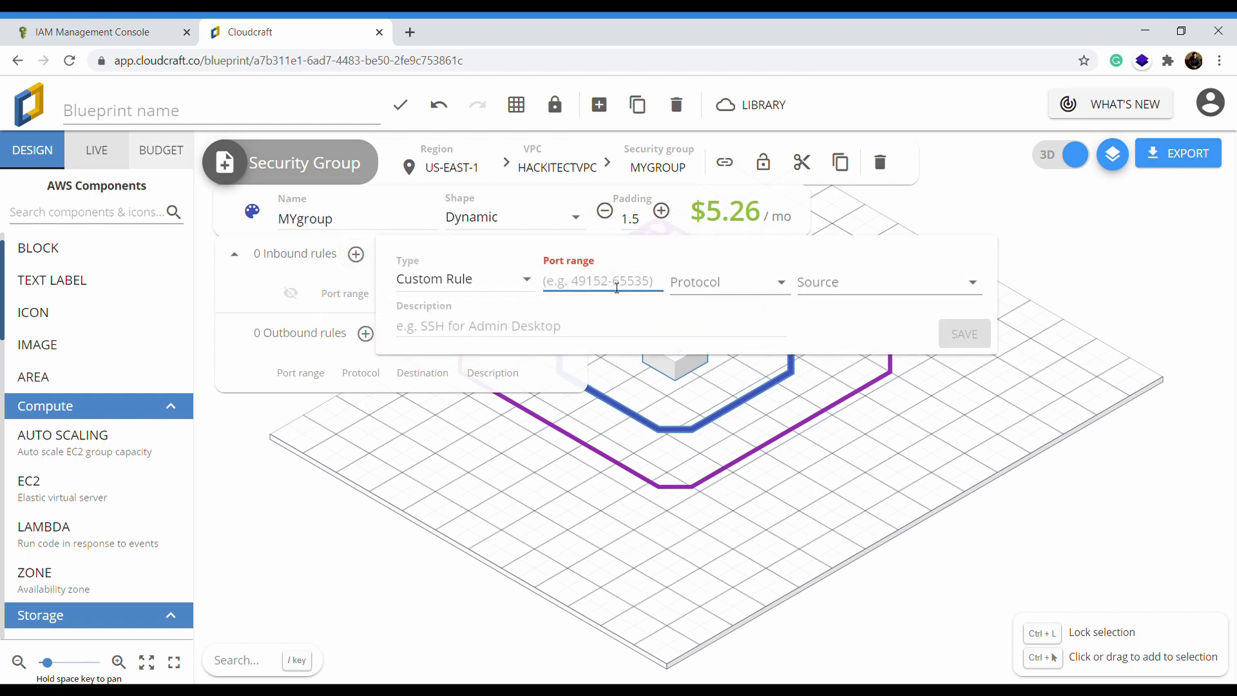
{"action": "left_click", "coordinate": [452, 279]}
{"action": "left_click", "coordinate": [486, 470]}
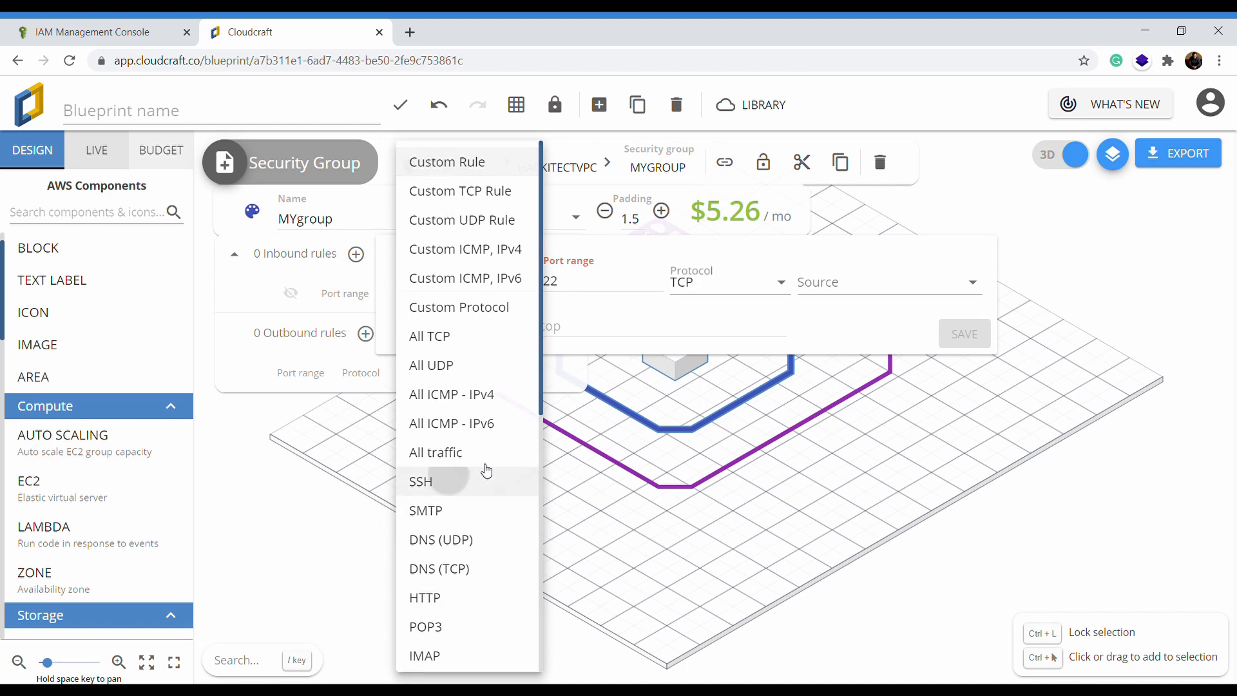
{"action": "left_click", "coordinate": [906, 285]}
{"action": "left_click", "coordinate": [838, 317]}
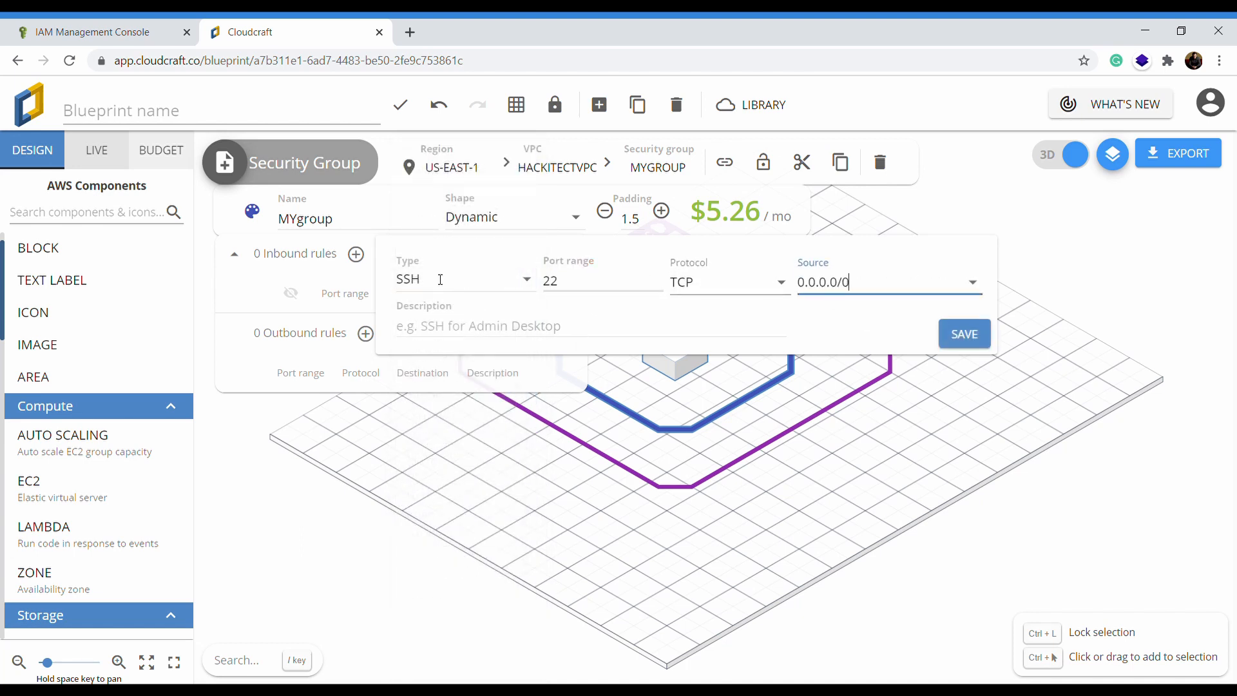
{"action": "left_click", "coordinate": [961, 338]}
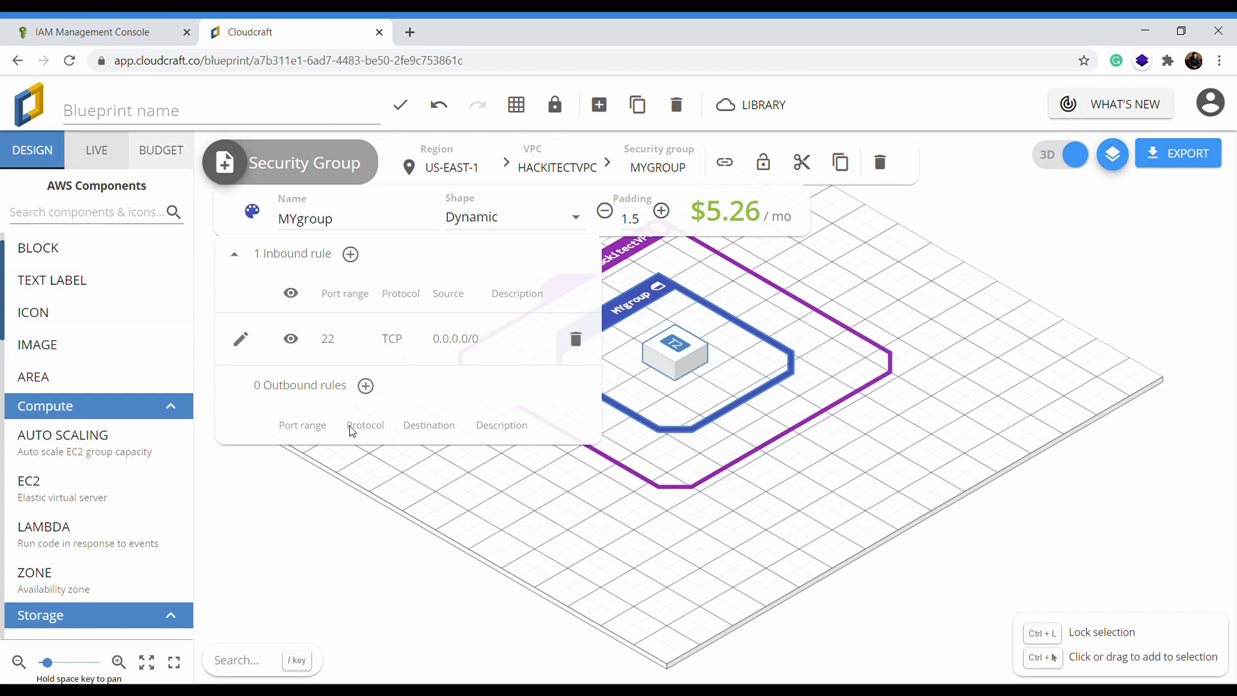
{"action": "left_click", "coordinate": [351, 253]}
{"action": "left_click", "coordinate": [477, 283]}
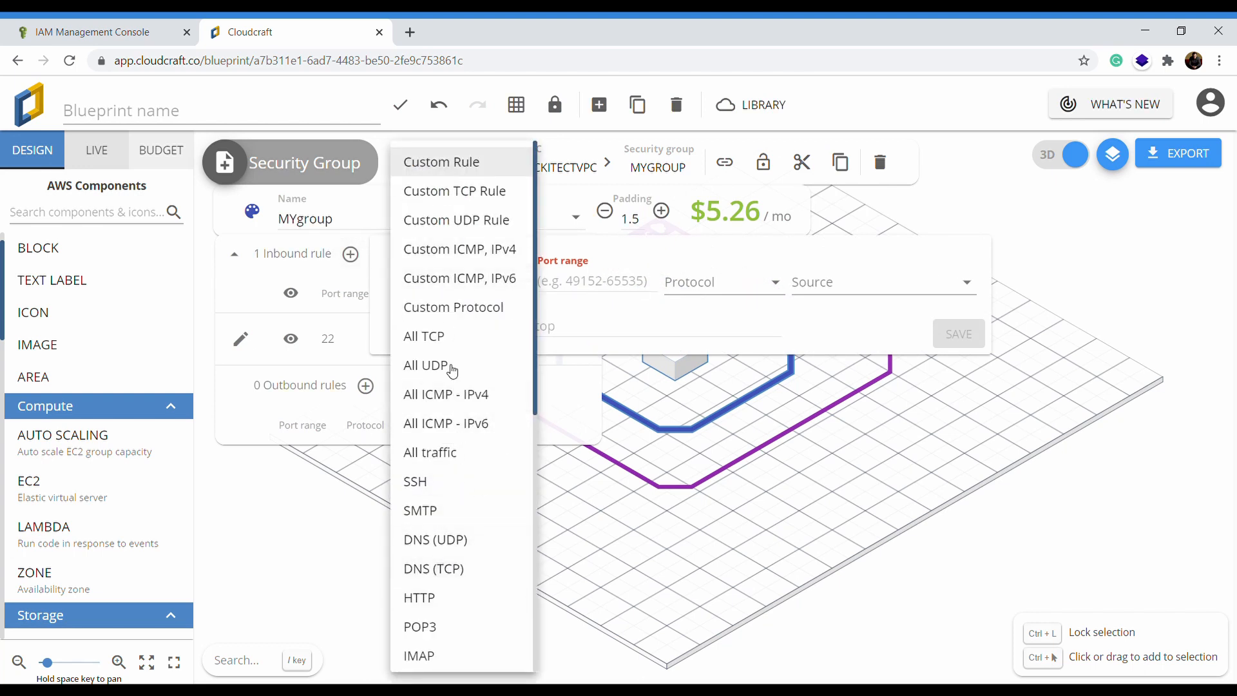
{"action": "left_click", "coordinate": [308, 271]}
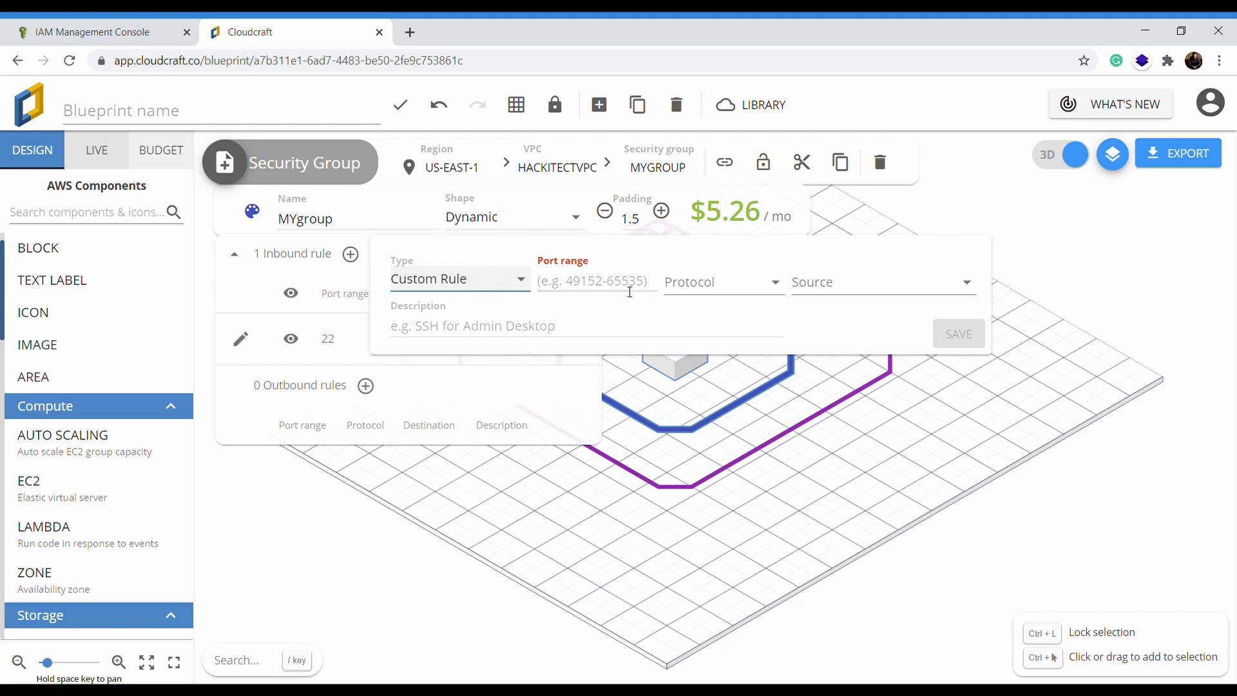
{"action": "left_click", "coordinate": [310, 285]}
{"action": "left_click", "coordinate": [249, 265]}
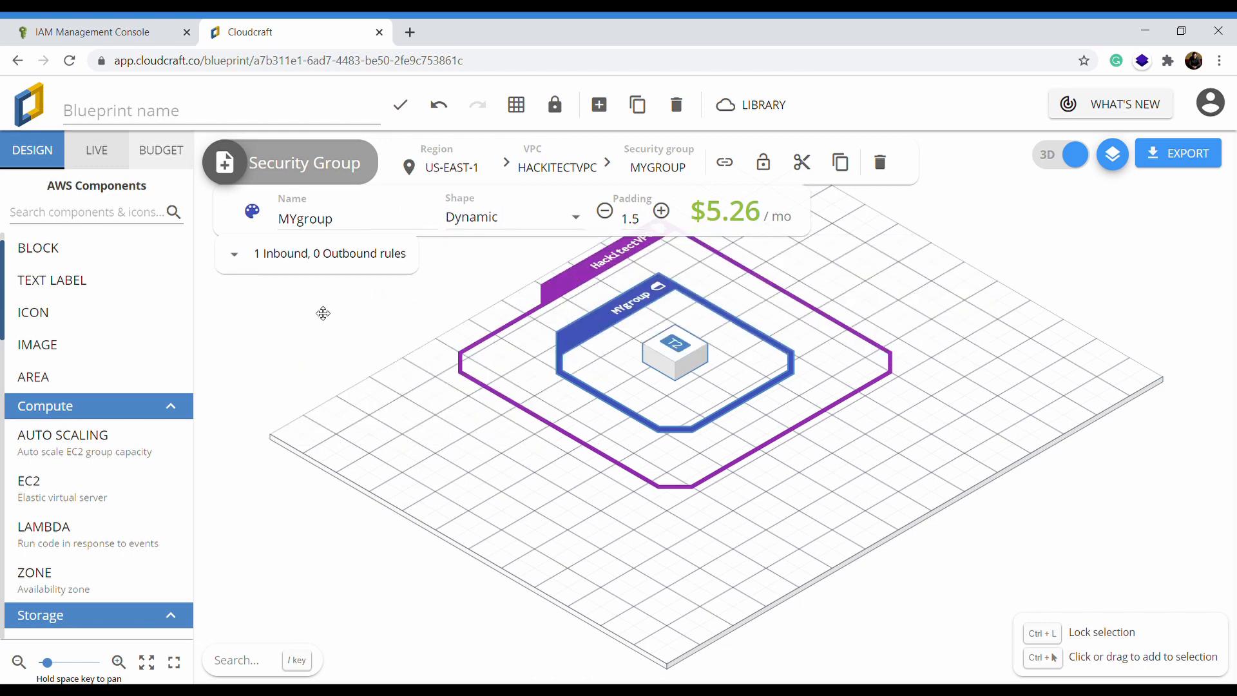
Step: Duplicate the EC2 instance and place the copy beside the original, at the edge of the MYgroup security group
{"action": "left_click", "coordinate": [674, 351]}
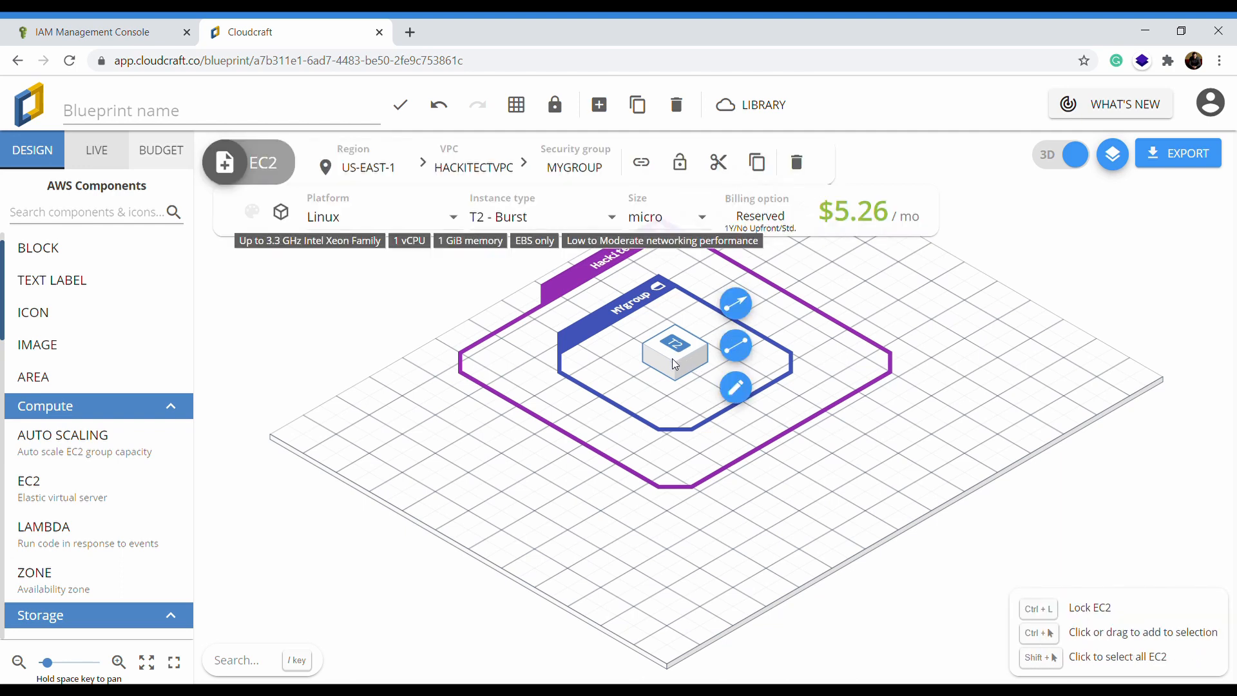
{"action": "left_click", "coordinate": [907, 371]}
{"action": "left_click", "coordinate": [704, 361]}
{"action": "key", "text": "ctrl+c"}
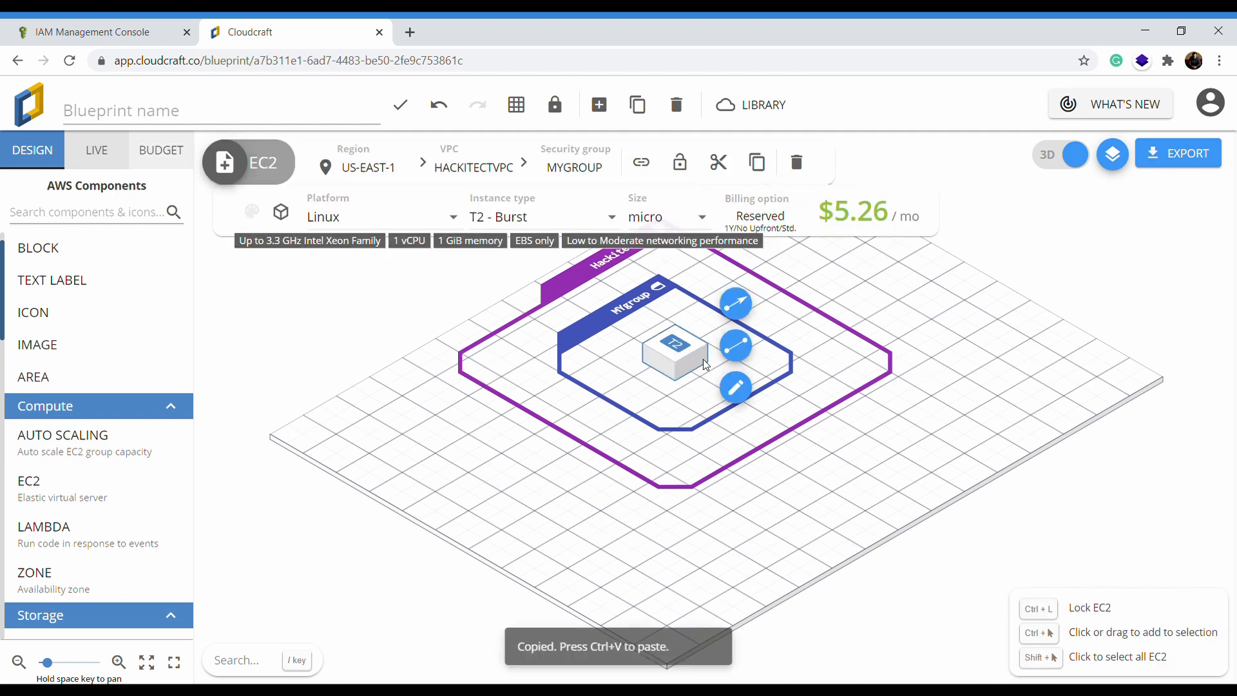
{"action": "key", "text": "ctrl+v"}
{"action": "left_click", "coordinate": [492, 495]}
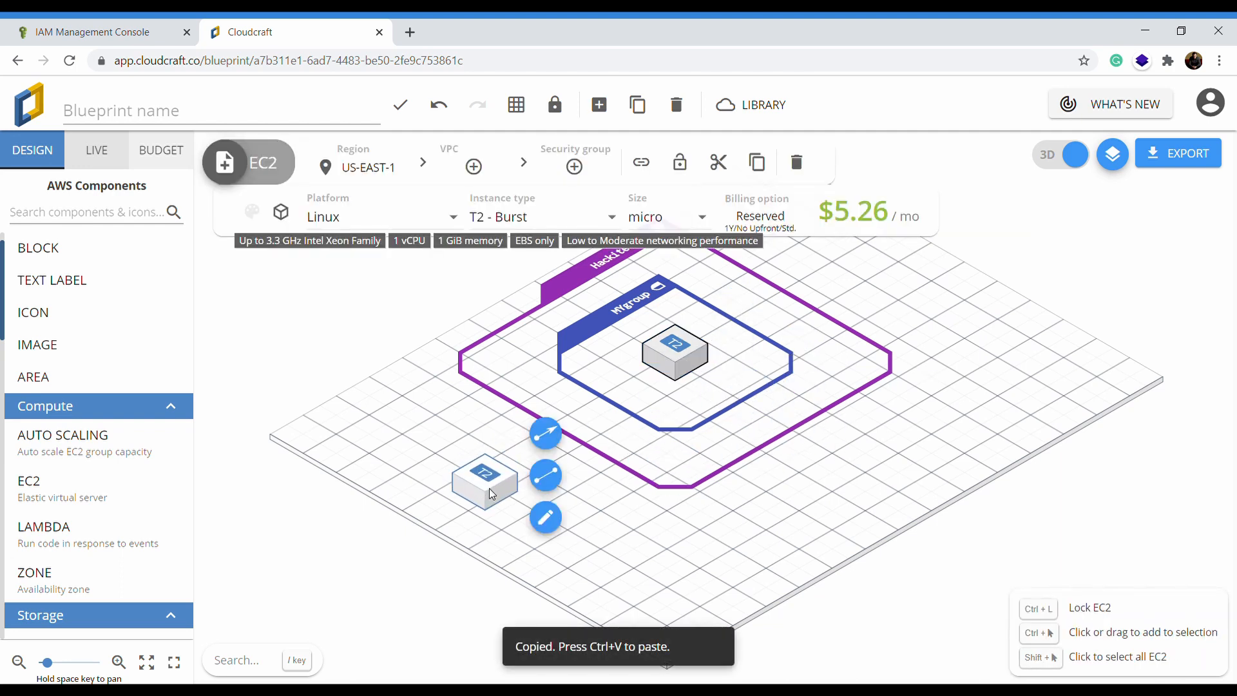
{"action": "left_click_drag", "start_coordinate": [492, 494], "coordinate": [750, 400]}
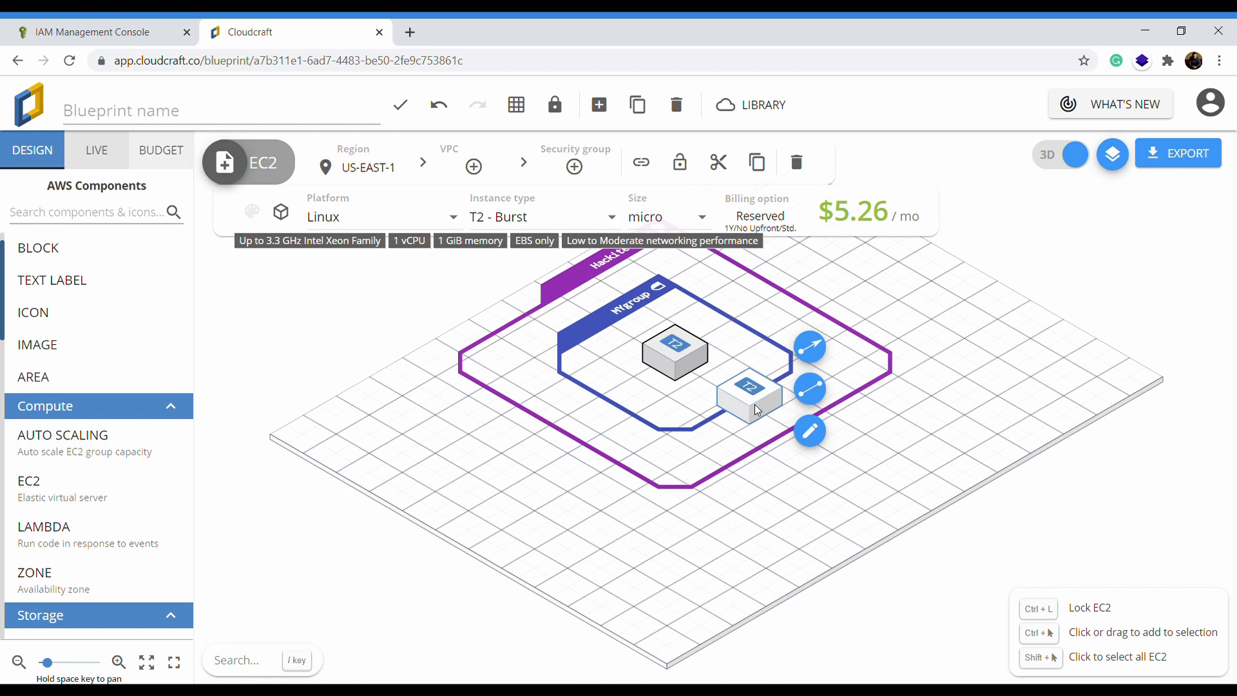
Step: Group the copied EC2 instance into the existing MYgroup security group and deselect it
{"action": "right_click", "coordinate": [757, 409]}
{"action": "mouse_move", "coordinate": [872, 500]}
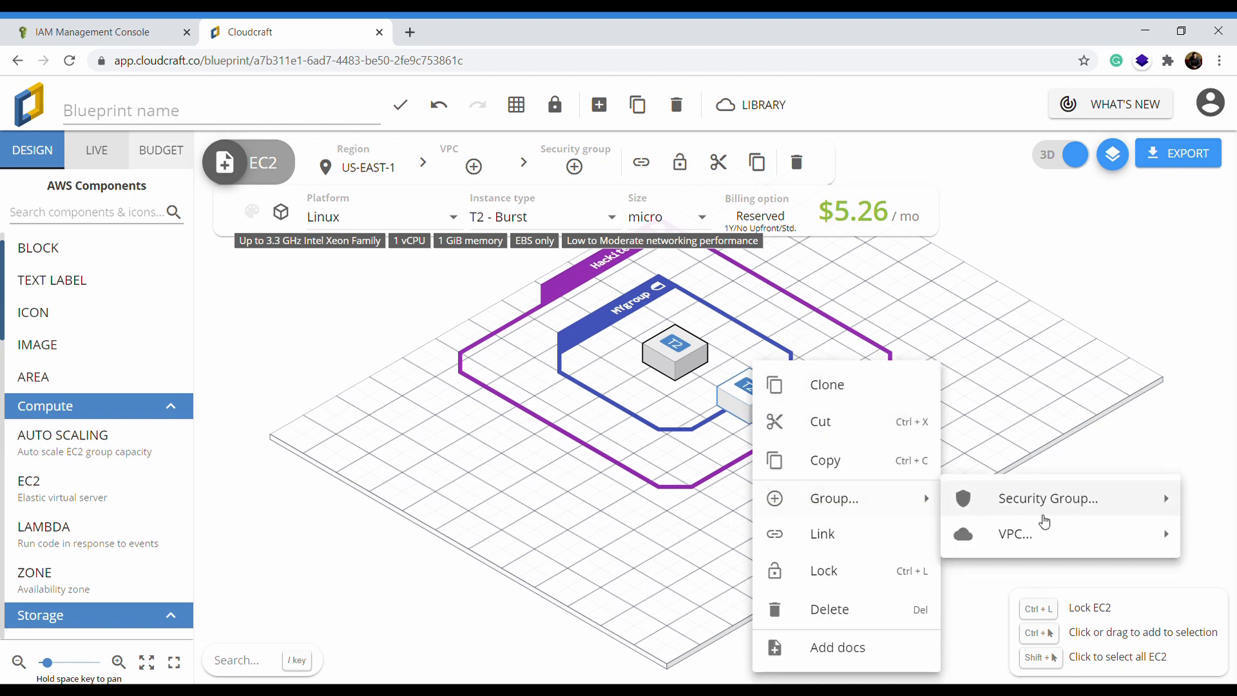
{"action": "mouse_move", "coordinate": [1080, 500]}
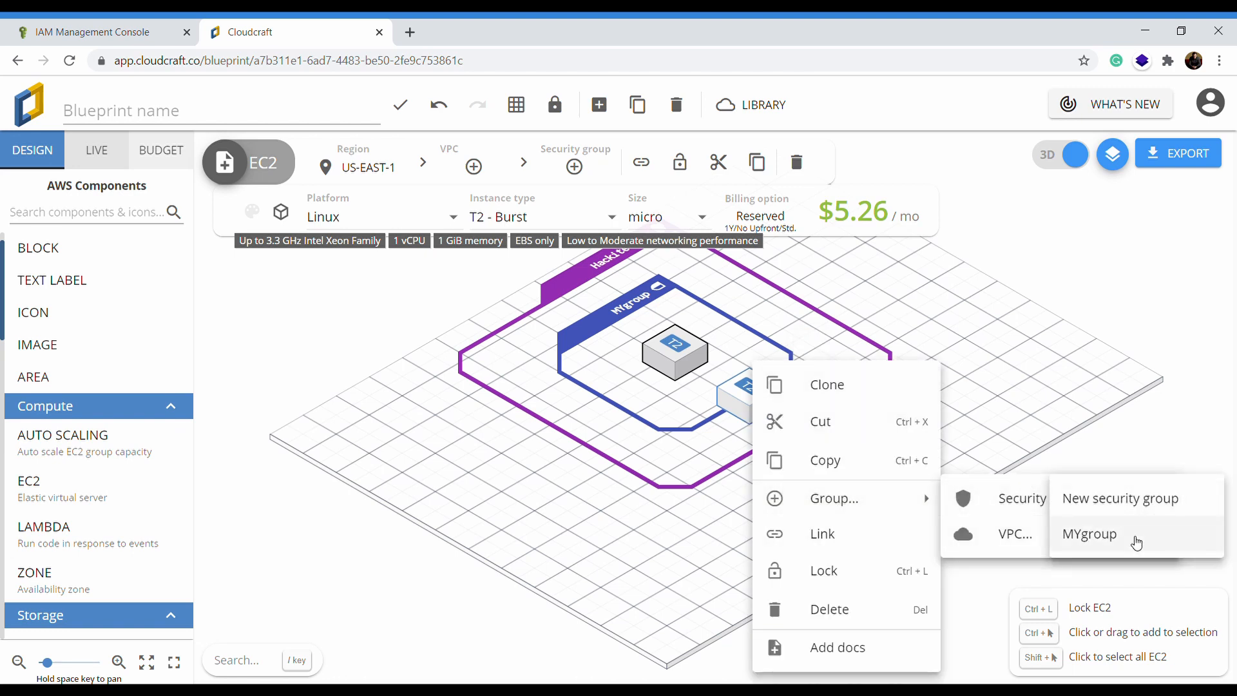
{"action": "left_click", "coordinate": [1137, 543]}
{"action": "right_click", "coordinate": [918, 415]}
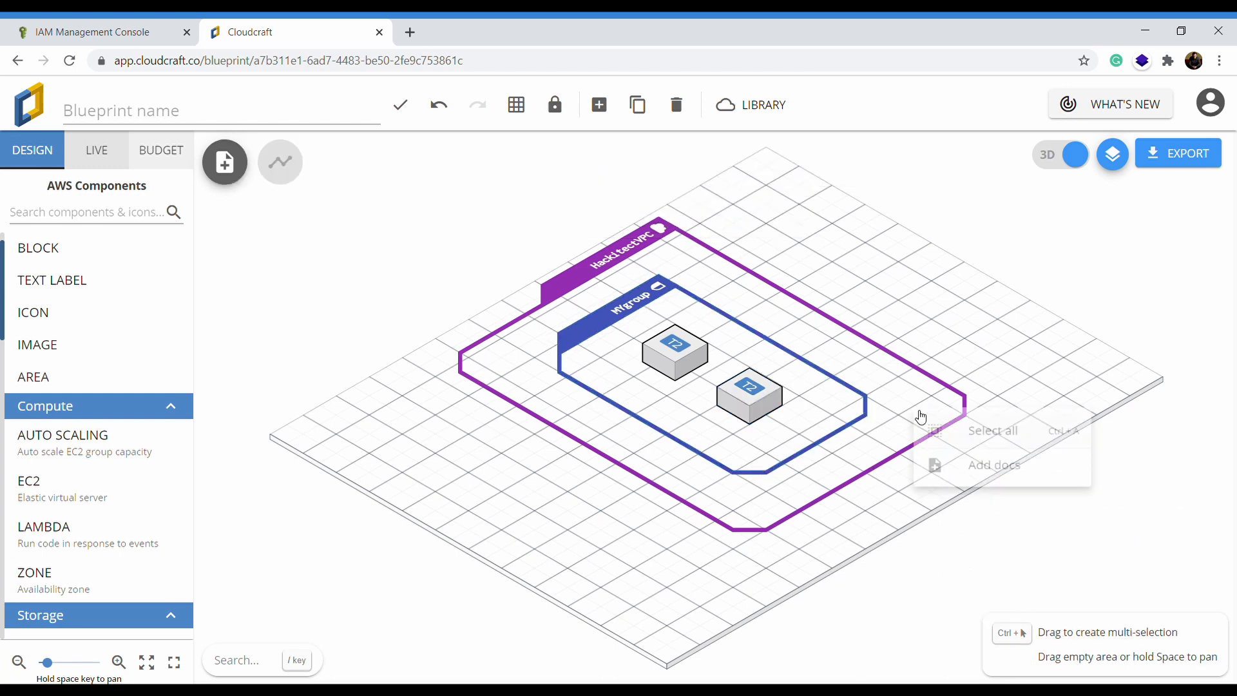
{"action": "left_click", "coordinate": [1071, 343]}
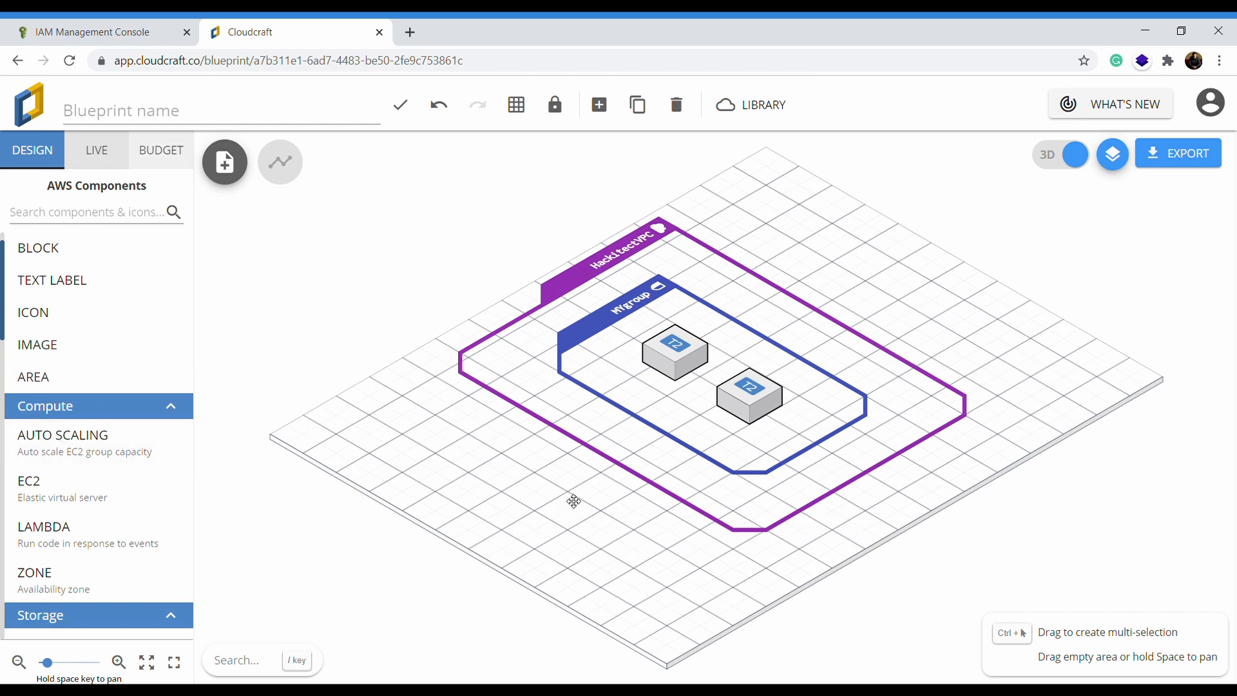
Step: Examine the AWS regions available for the original EC2 instance without changing its region
{"action": "left_click", "coordinate": [689, 365]}
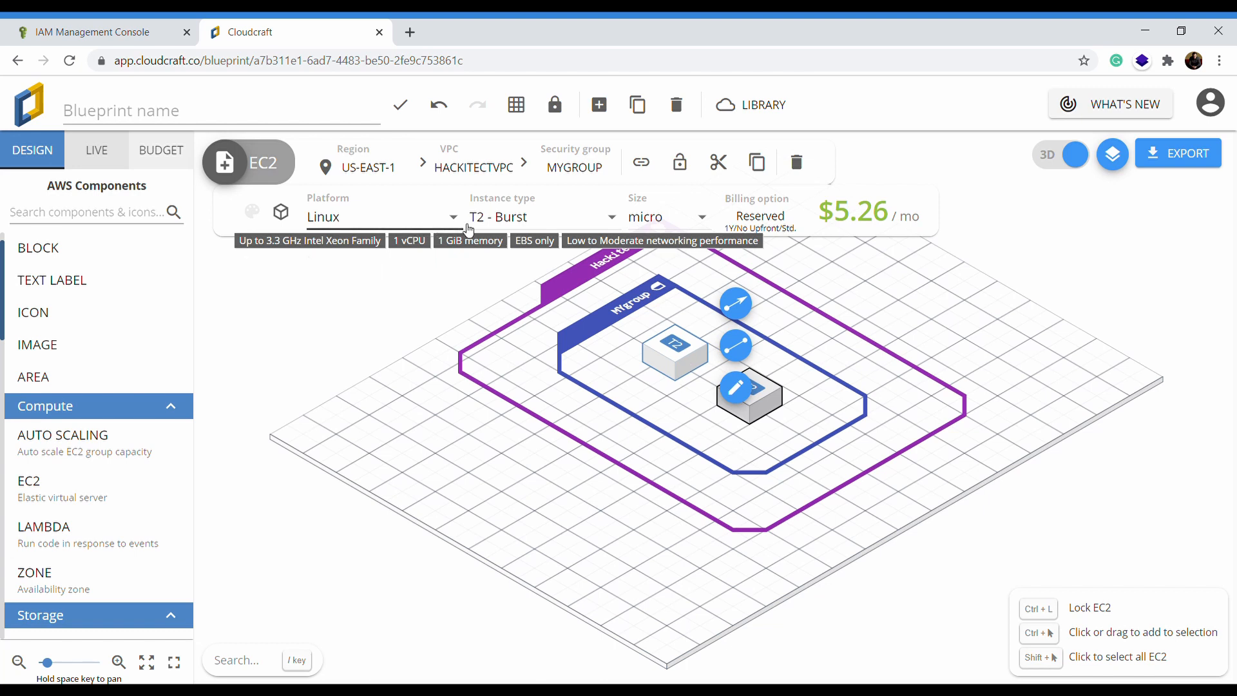
{"action": "left_click", "coordinate": [358, 174]}
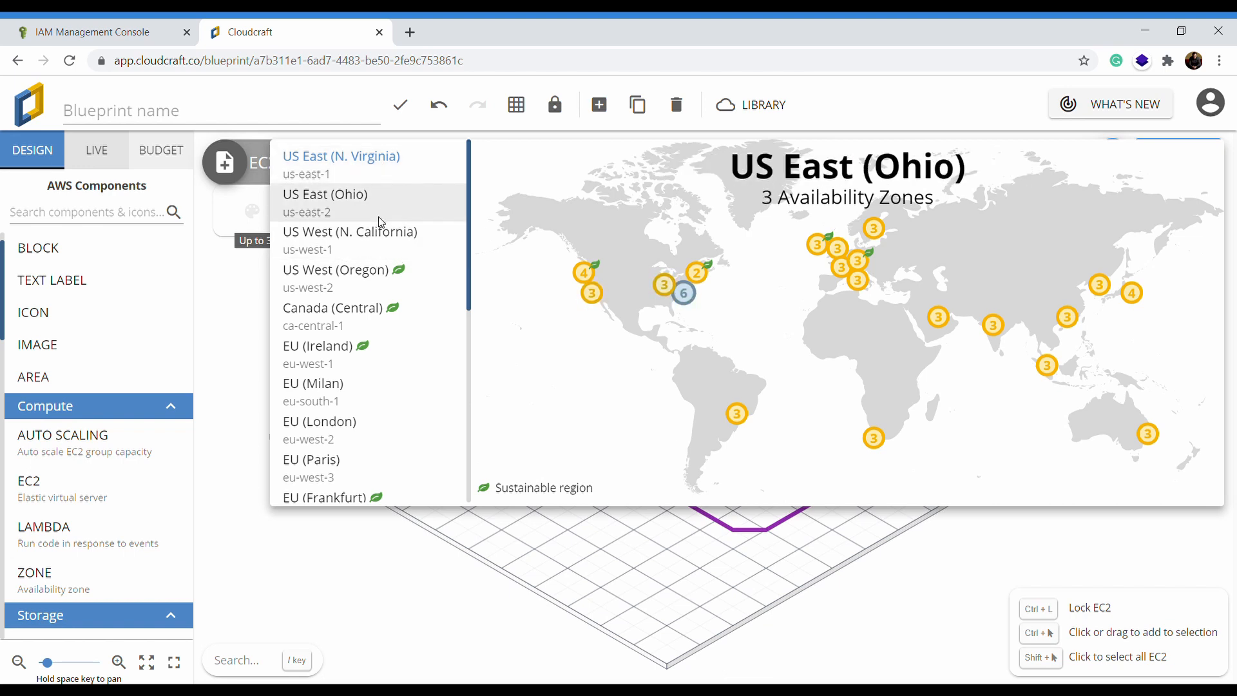
{"action": "left_click", "coordinate": [224, 339]}
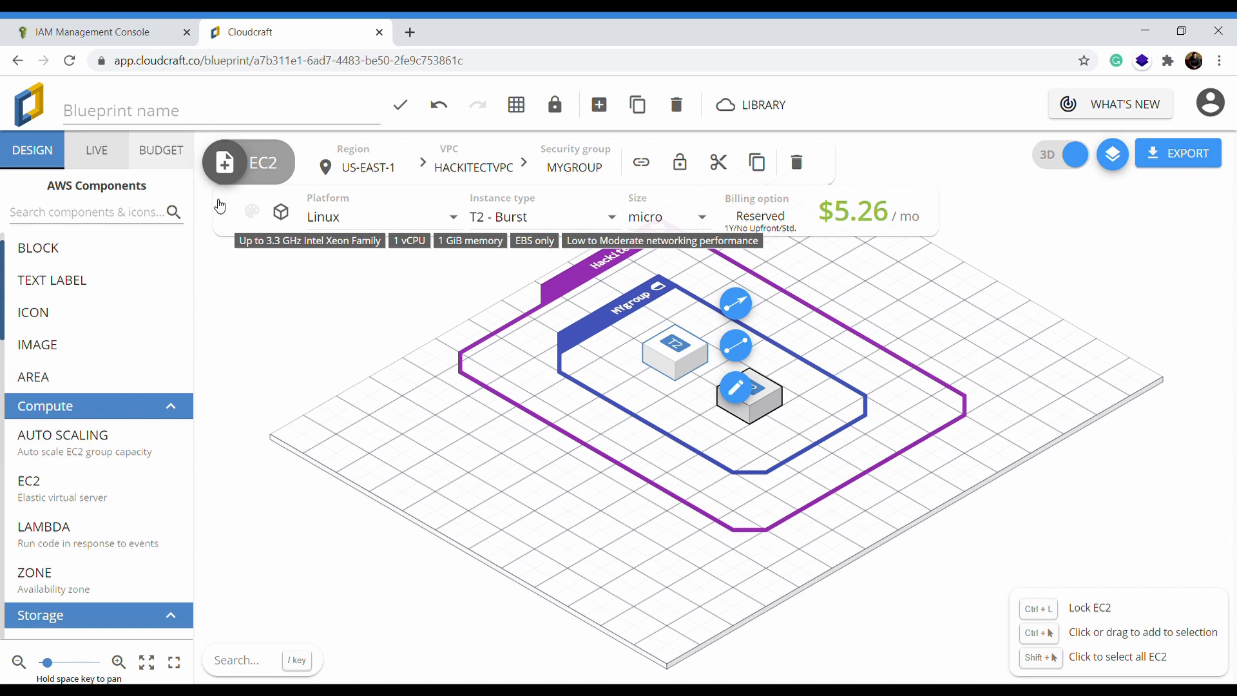
Step: Add an API Gateway inside the VPC at the edge of the security group and connect it to both EC2 instances
{"action": "left_click", "coordinate": [126, 211]}
{"action": "type", "text": "API"}
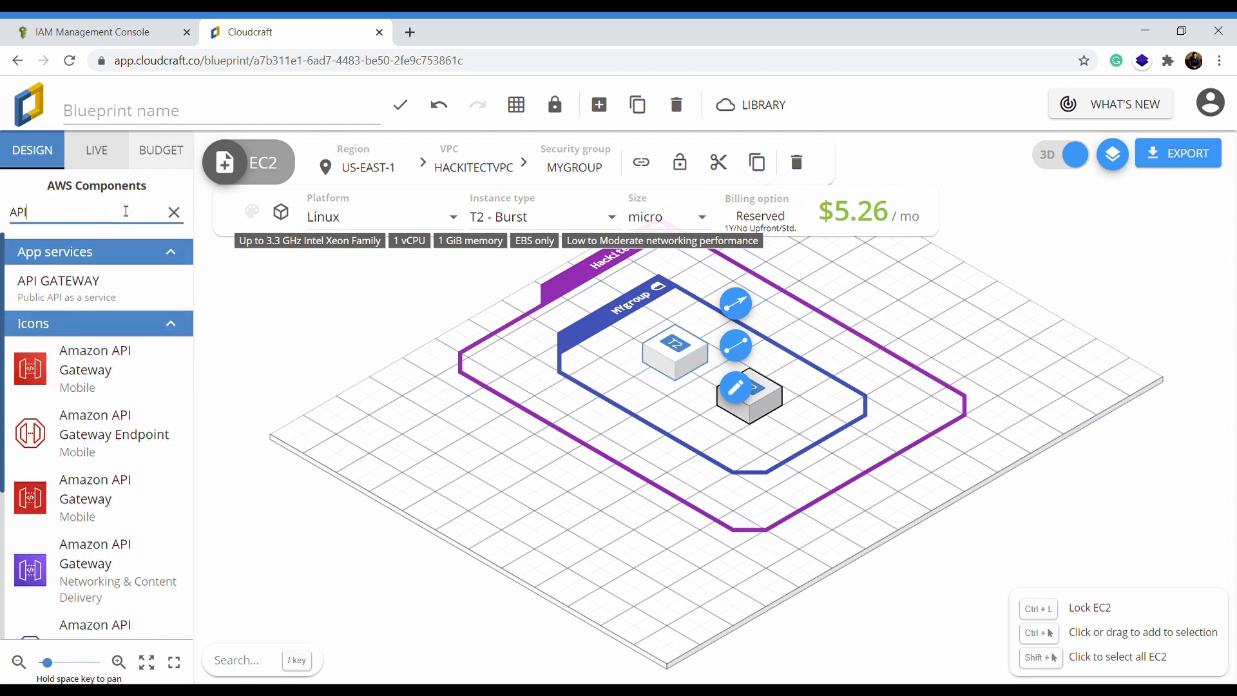
{"action": "left_click_drag", "start_coordinate": [103, 280], "coordinate": [691, 348]}
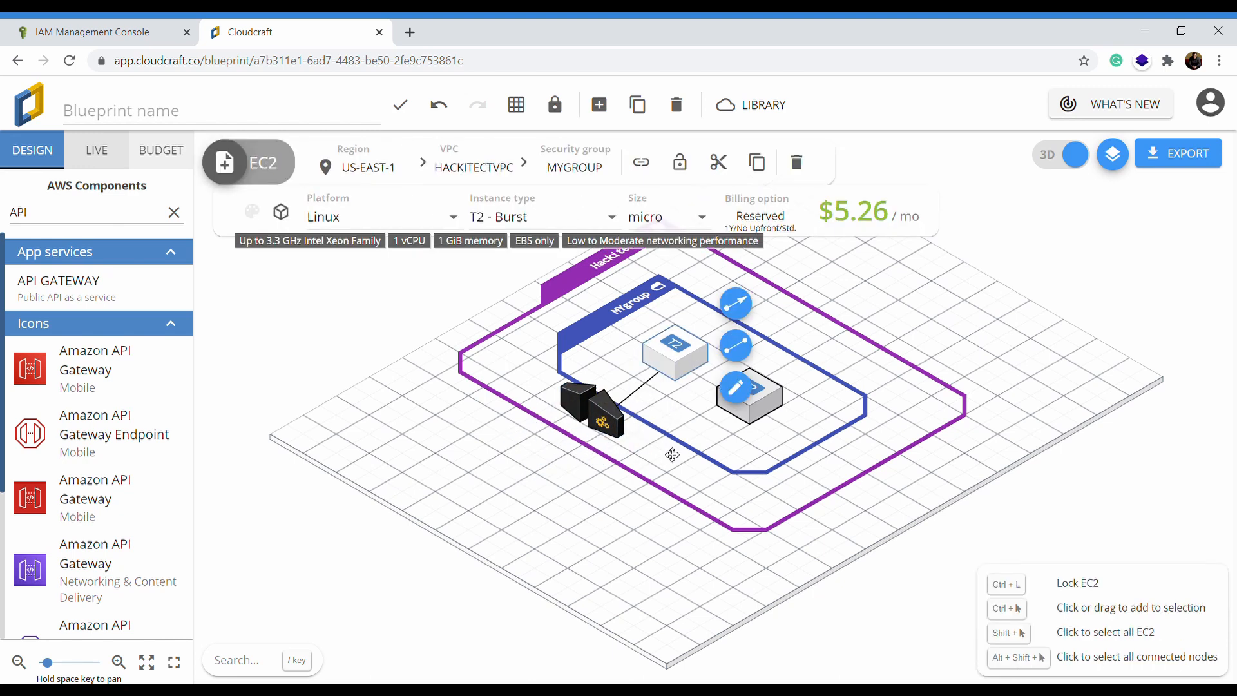
{"action": "left_click", "coordinate": [594, 408]}
{"action": "left_click_drag", "start_coordinate": [651, 404], "coordinate": [755, 394]}
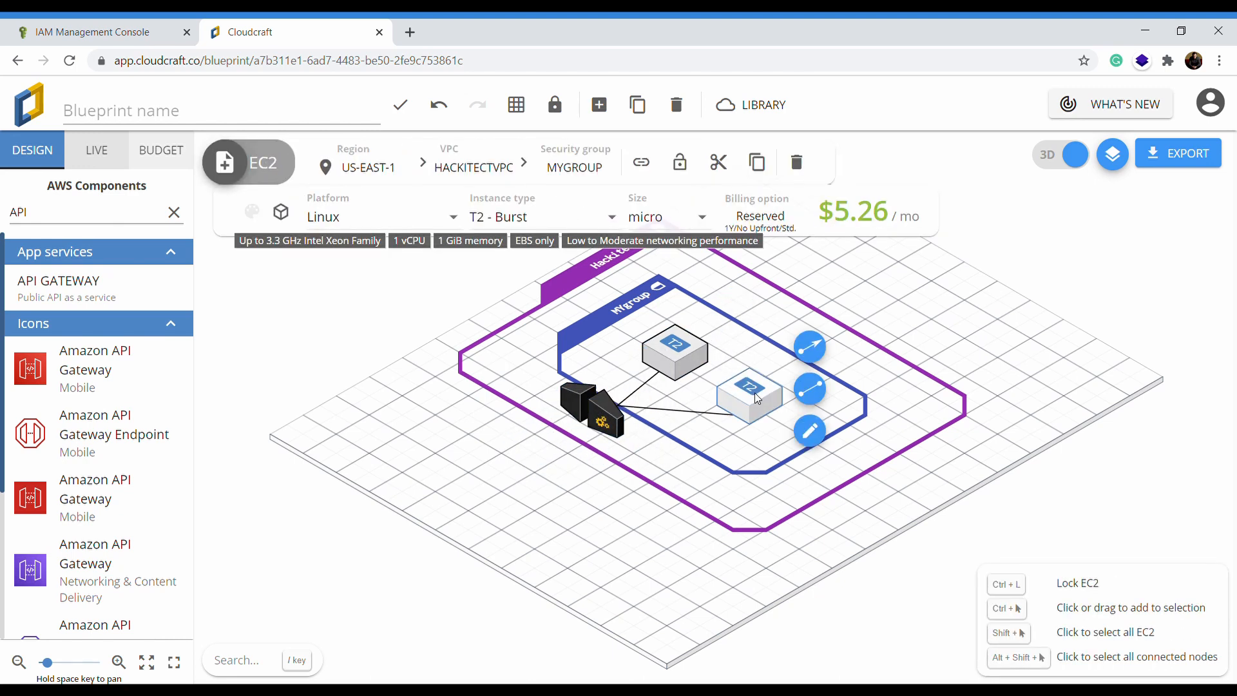
{"action": "left_click", "coordinate": [1054, 330]}
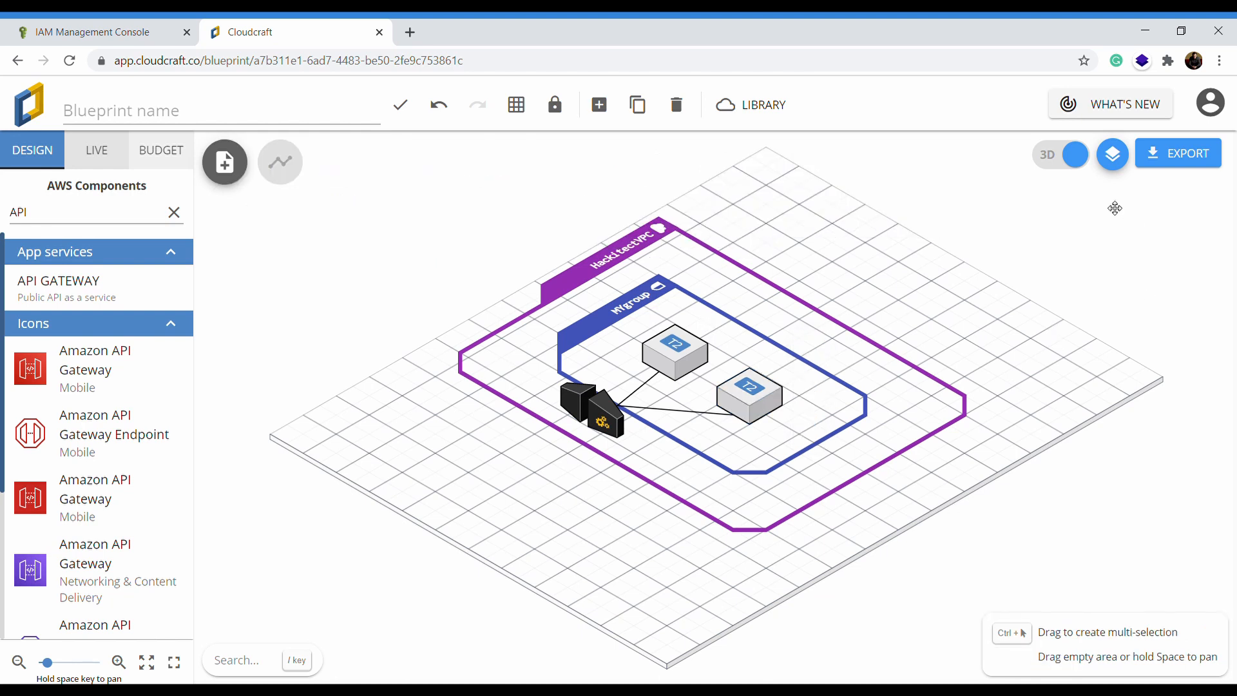
Step: Centre the API Gateway between the two EC2 instances in the 2D view and return to the 3D view
{"action": "left_click", "coordinate": [1063, 169]}
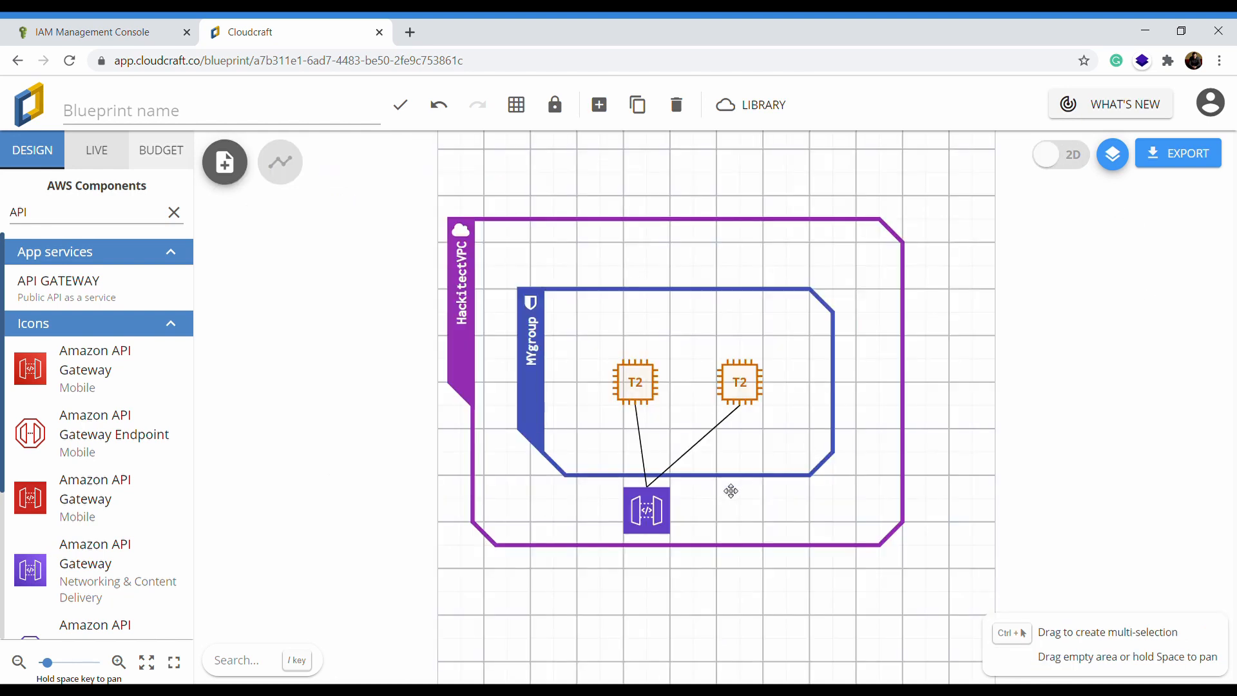
{"action": "left_click", "coordinate": [689, 513]}
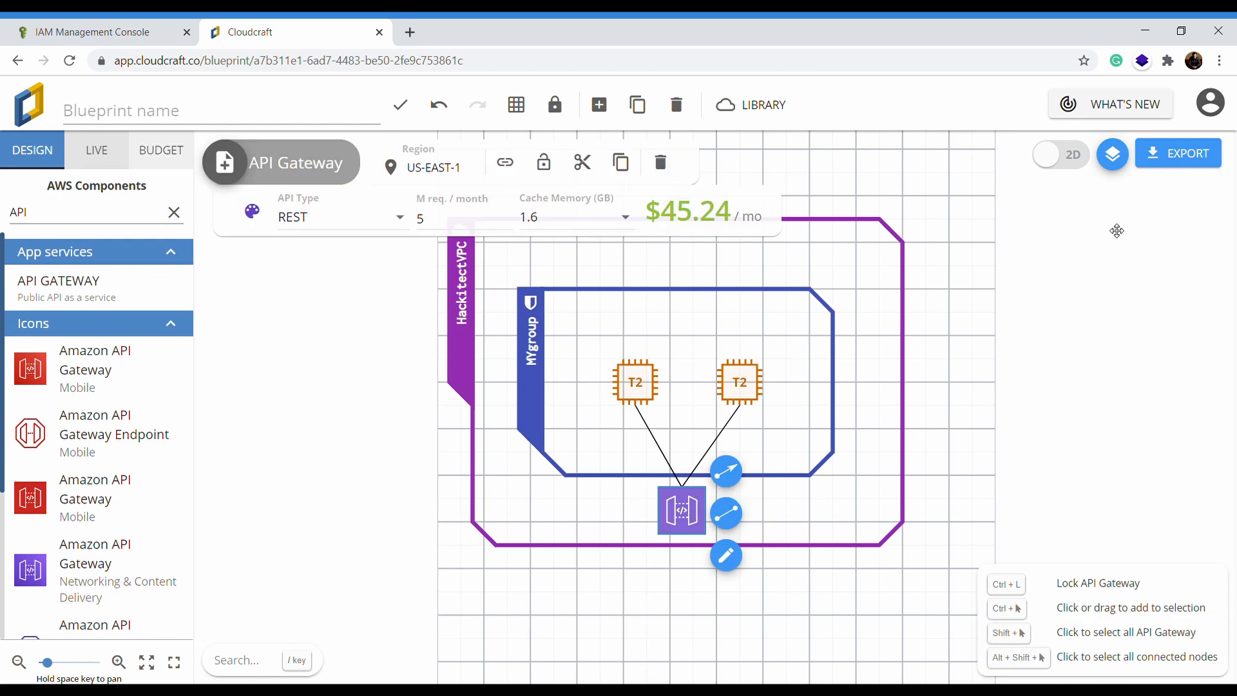
{"action": "left_click", "coordinate": [1073, 167]}
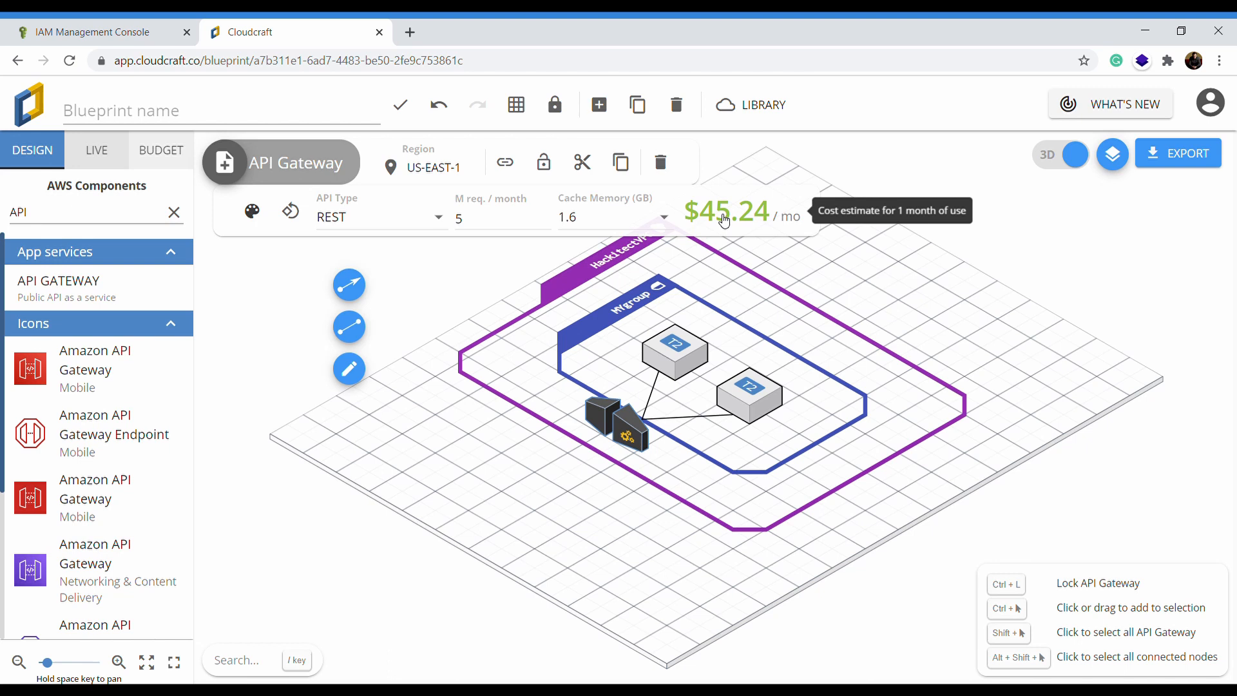
Step: Export the blueprint as Terraform code, accepting that the diagram is shared with modules.tf
{"action": "left_click", "coordinate": [1183, 155]}
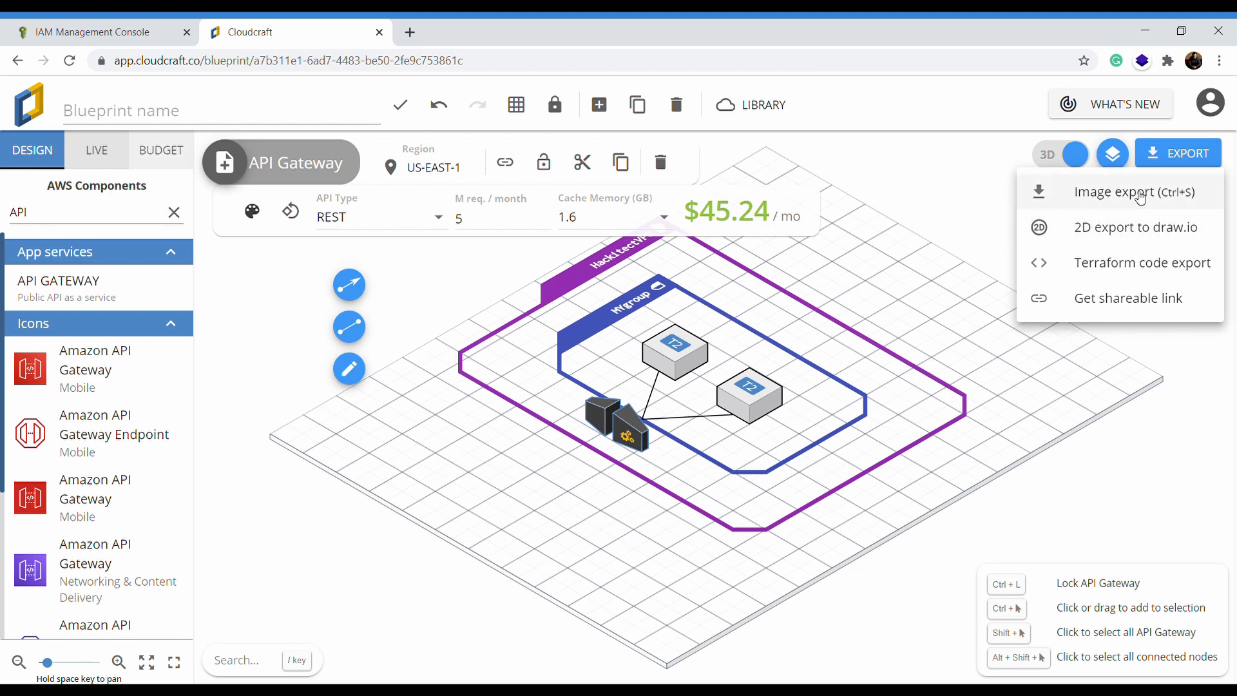
{"action": "left_click", "coordinate": [1138, 262]}
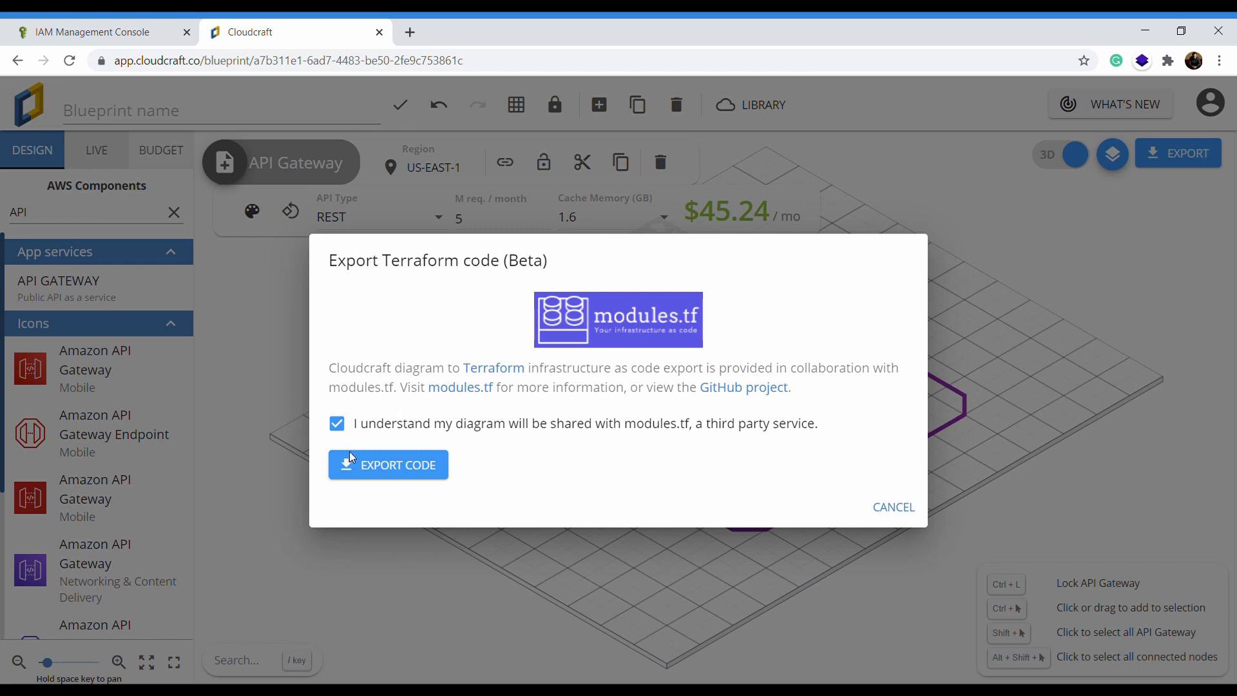
{"action": "left_click", "coordinate": [383, 468]}
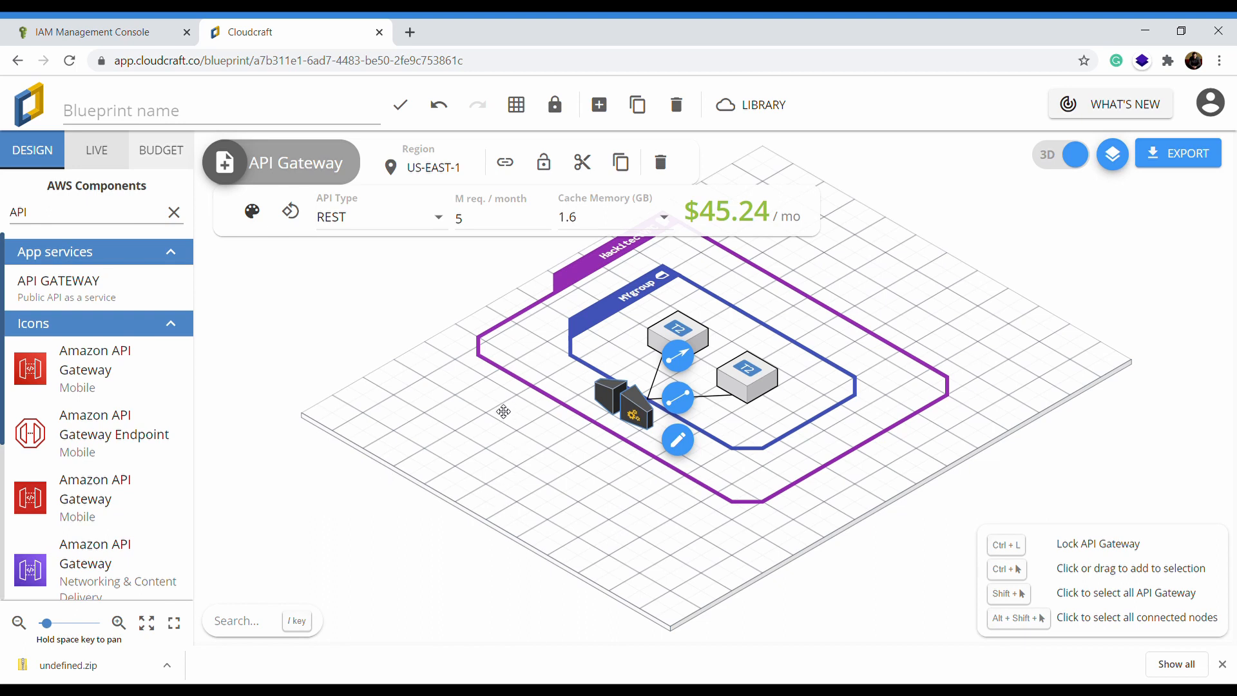
Step: Open the blueprint's budget and set its cost period to weekly
{"action": "left_click", "coordinate": [179, 169]}
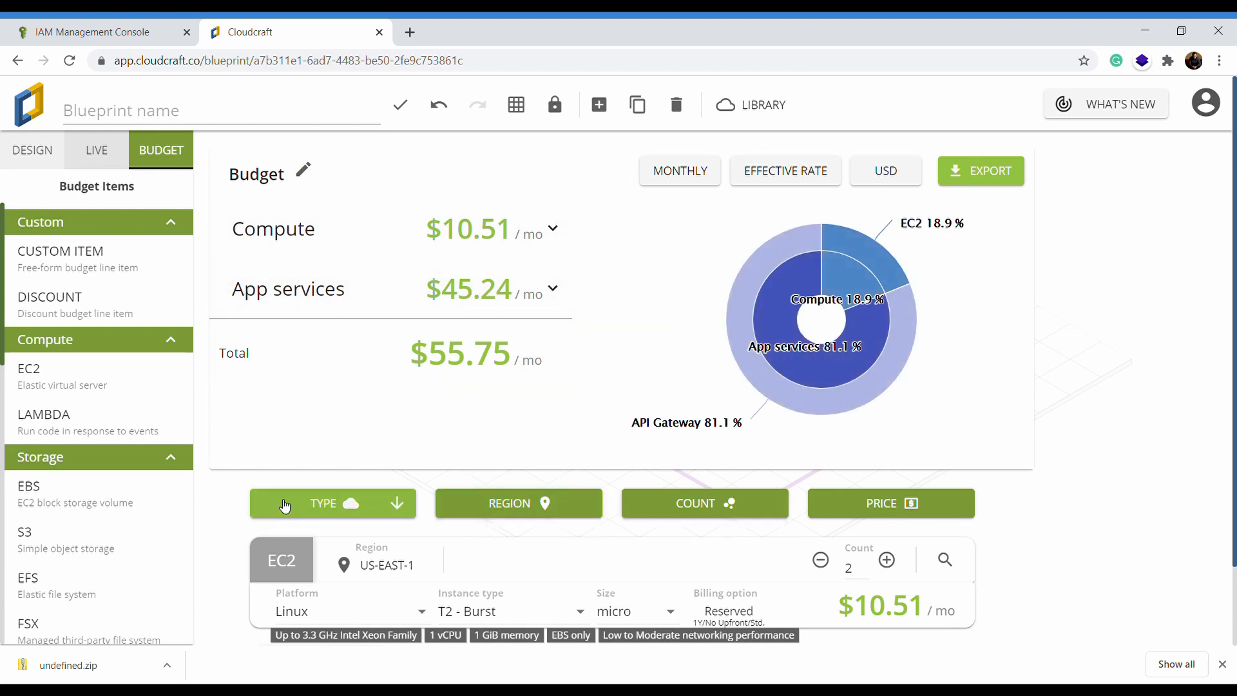
{"action": "left_click", "coordinate": [674, 187]}
{"action": "left_click", "coordinate": [686, 175]}
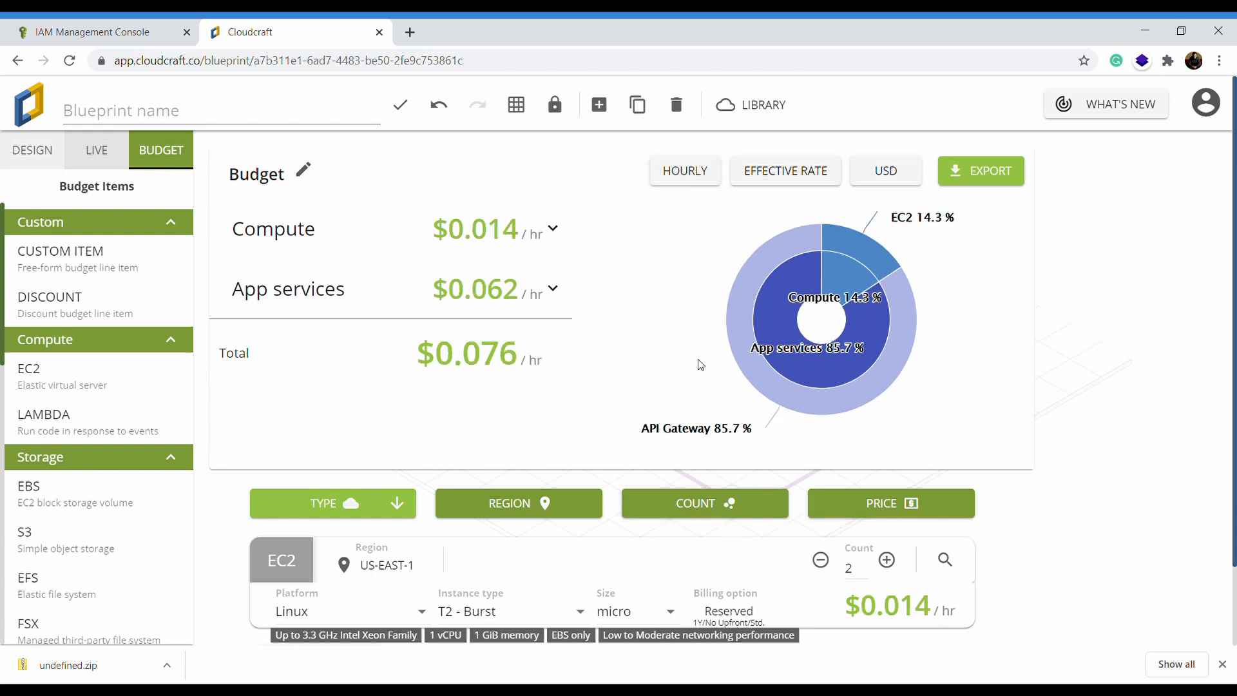
{"action": "left_click", "coordinate": [702, 178]}
{"action": "left_click", "coordinate": [692, 235]}
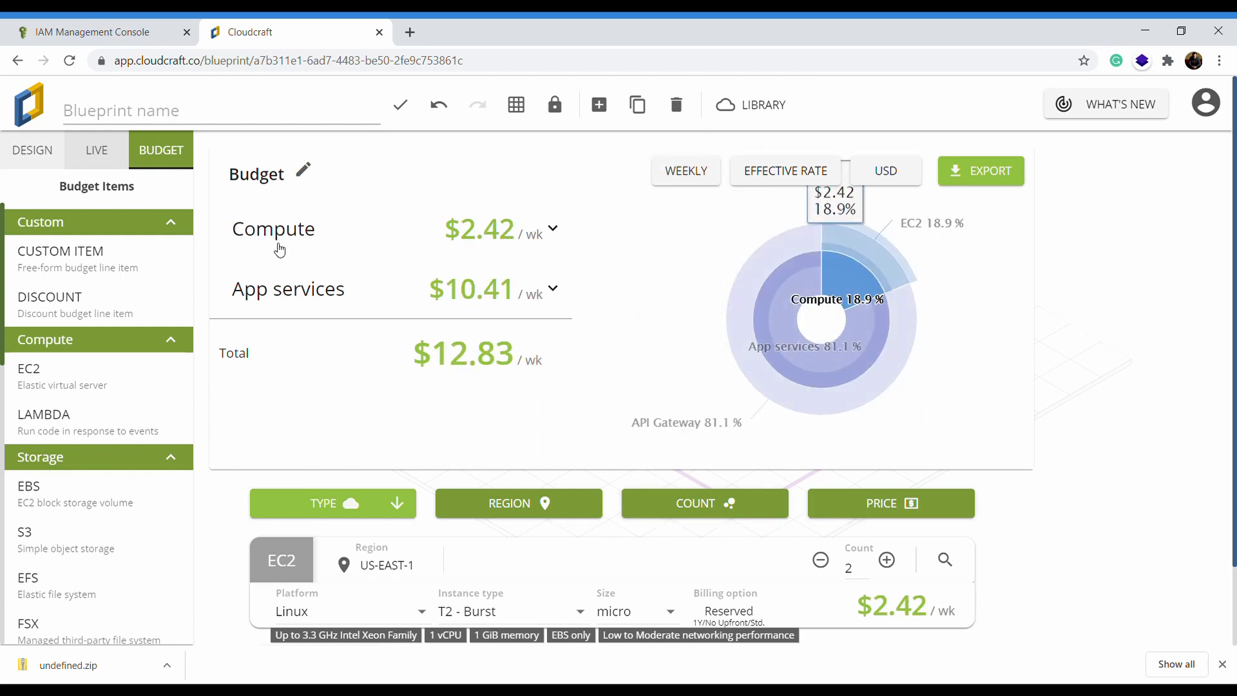
Step: Keep the budget on the effective rate and change its currency to EUR (Euro)
{"action": "left_click", "coordinate": [780, 178]}
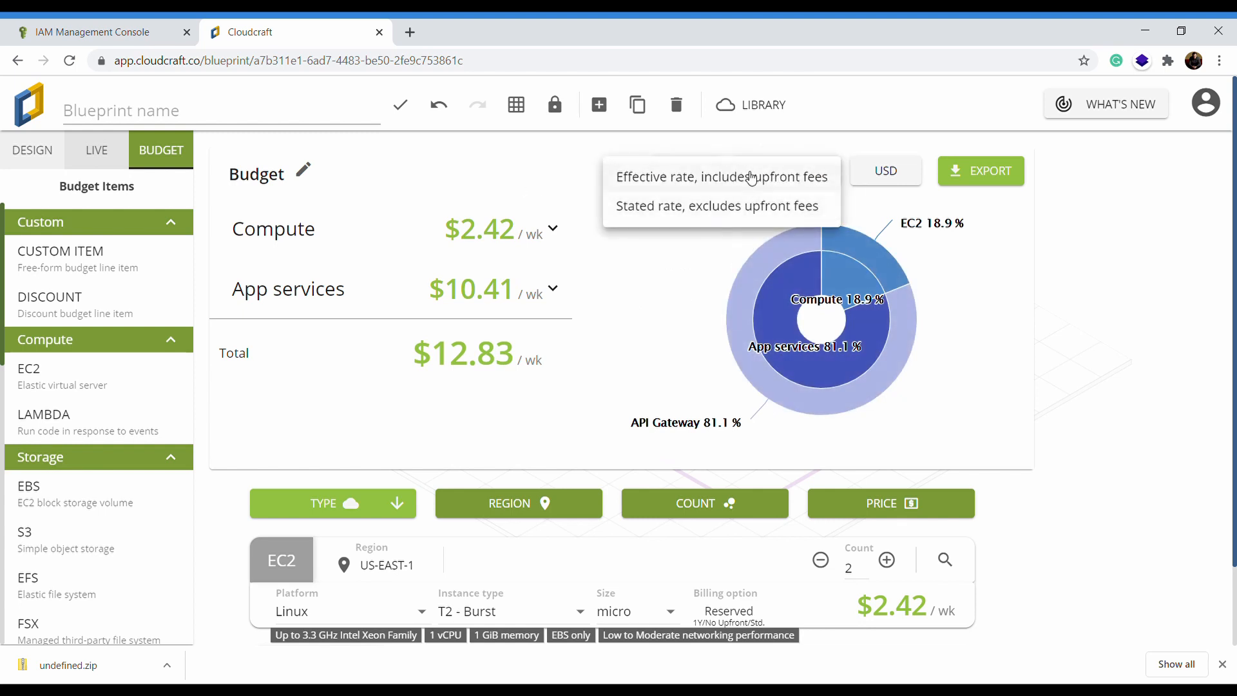
{"action": "left_click", "coordinate": [886, 174]}
{"action": "left_click", "coordinate": [886, 174]}
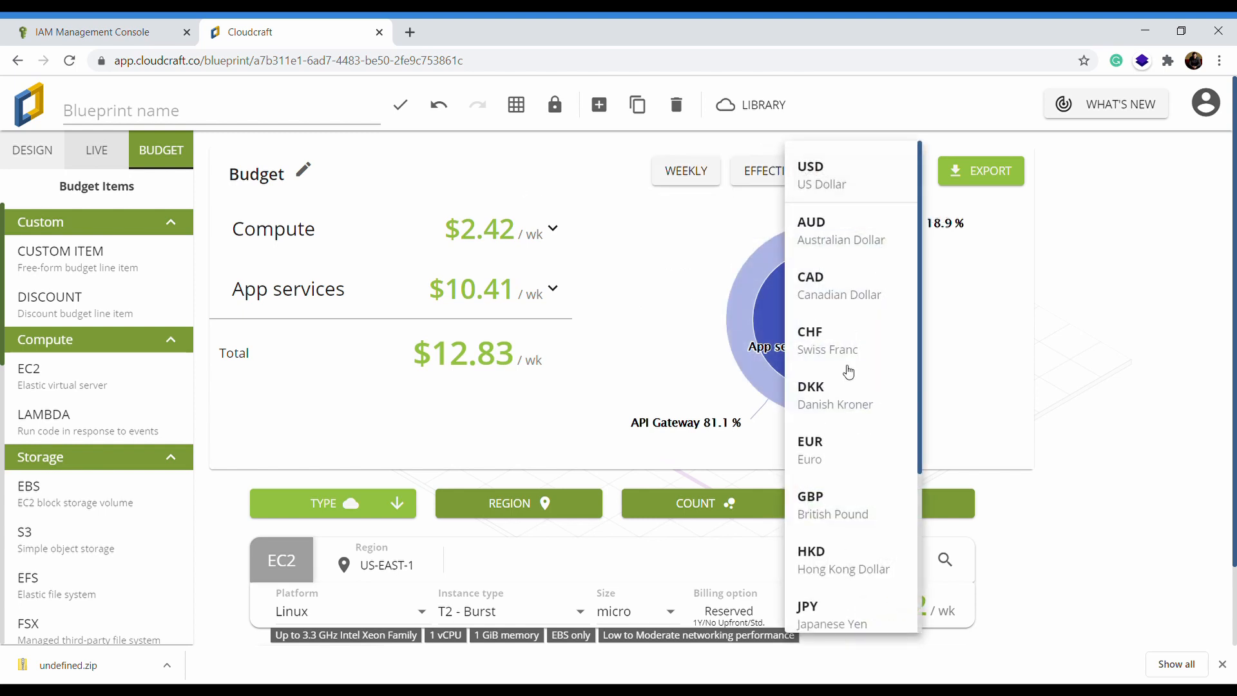
{"action": "scroll", "coordinate": [851, 438], "scroll_direction": "down", "scroll_amount": 4}
{"action": "scroll", "coordinate": [851, 448], "scroll_direction": "up", "scroll_amount": 4}
{"action": "scroll", "coordinate": [841, 360], "scroll_direction": "down", "scroll_amount": 2}
{"action": "scroll", "coordinate": [844, 368], "scroll_direction": "up", "scroll_amount": 1}
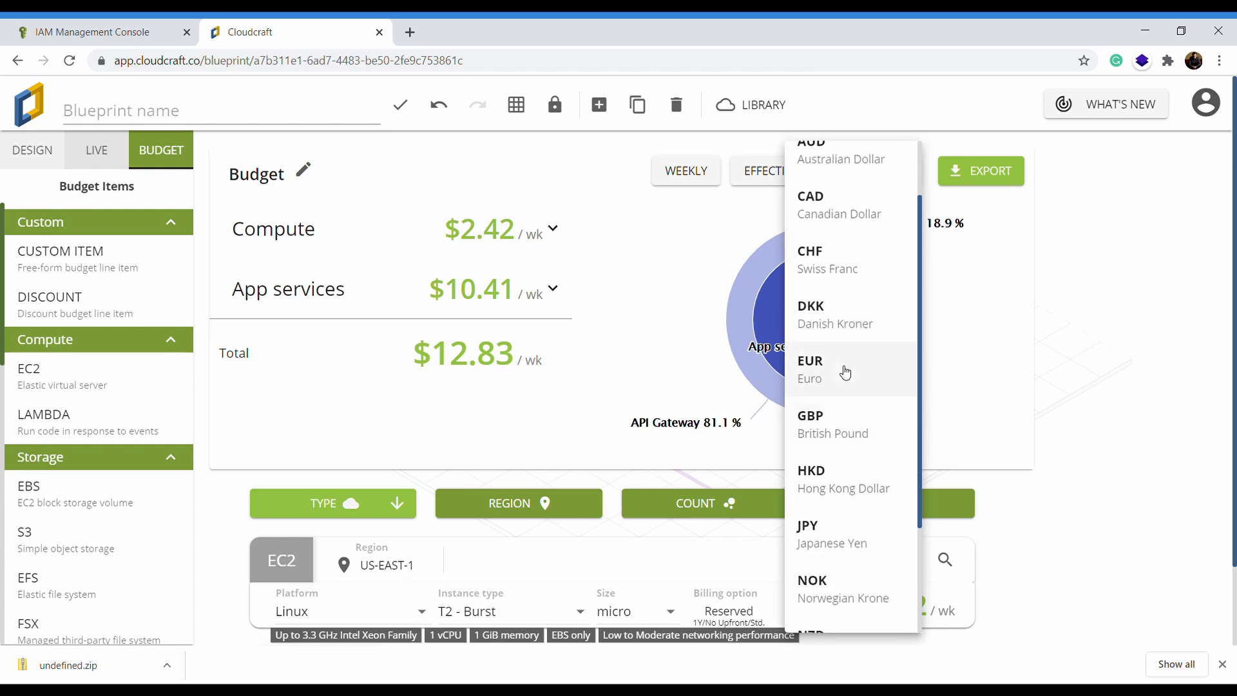
{"action": "left_click", "coordinate": [844, 373]}
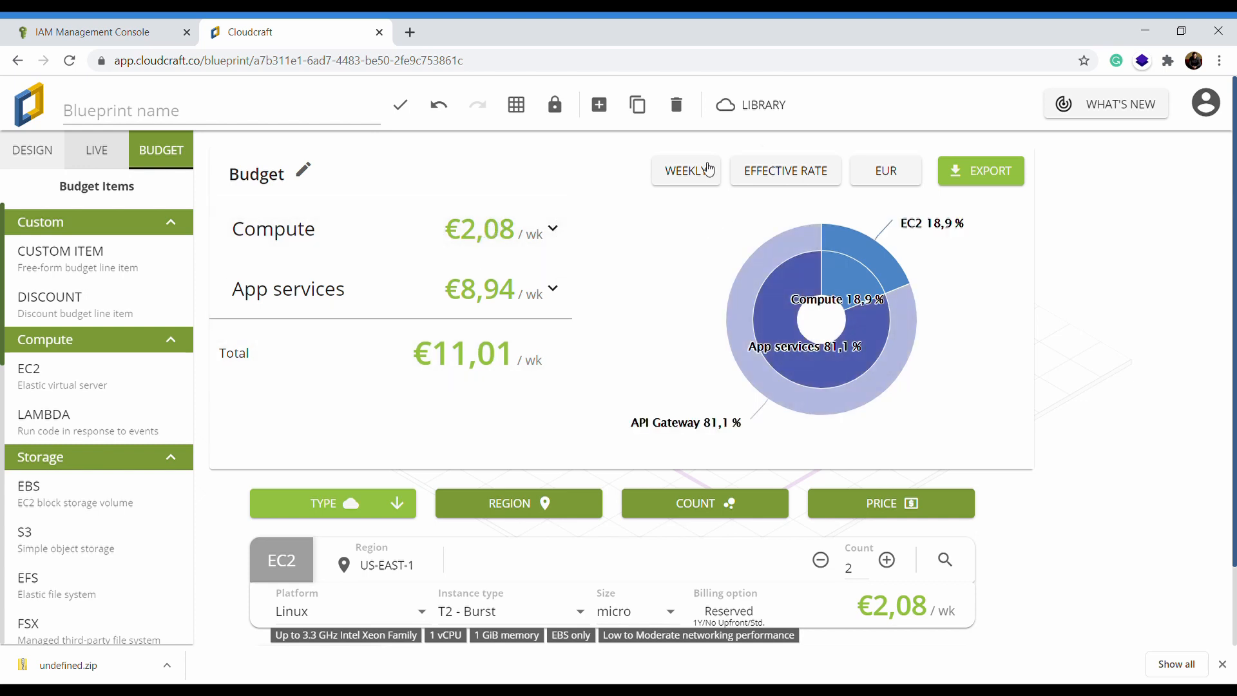
Step: Set the budget's cost period to yearly and change the EC2 instance type to M4 - General
{"action": "left_click", "coordinate": [686, 171]}
{"action": "left_click", "coordinate": [697, 293]}
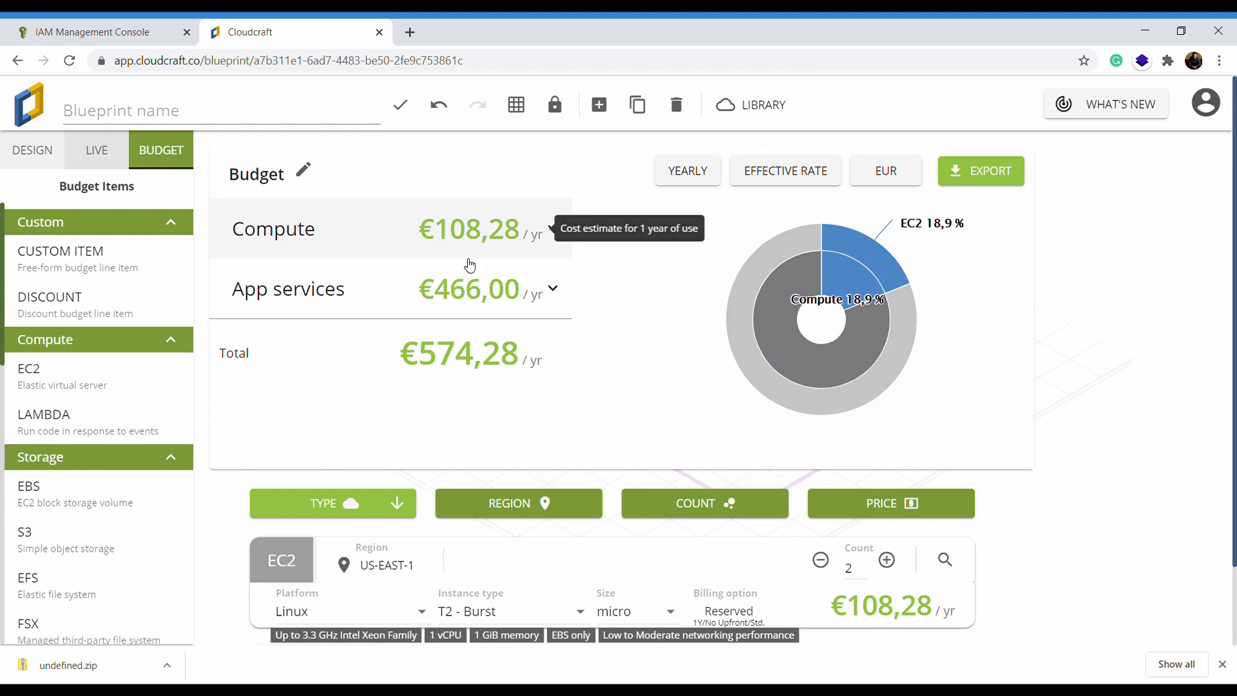
{"action": "scroll", "coordinate": [596, 404], "scroll_direction": "down", "scroll_amount": 2}
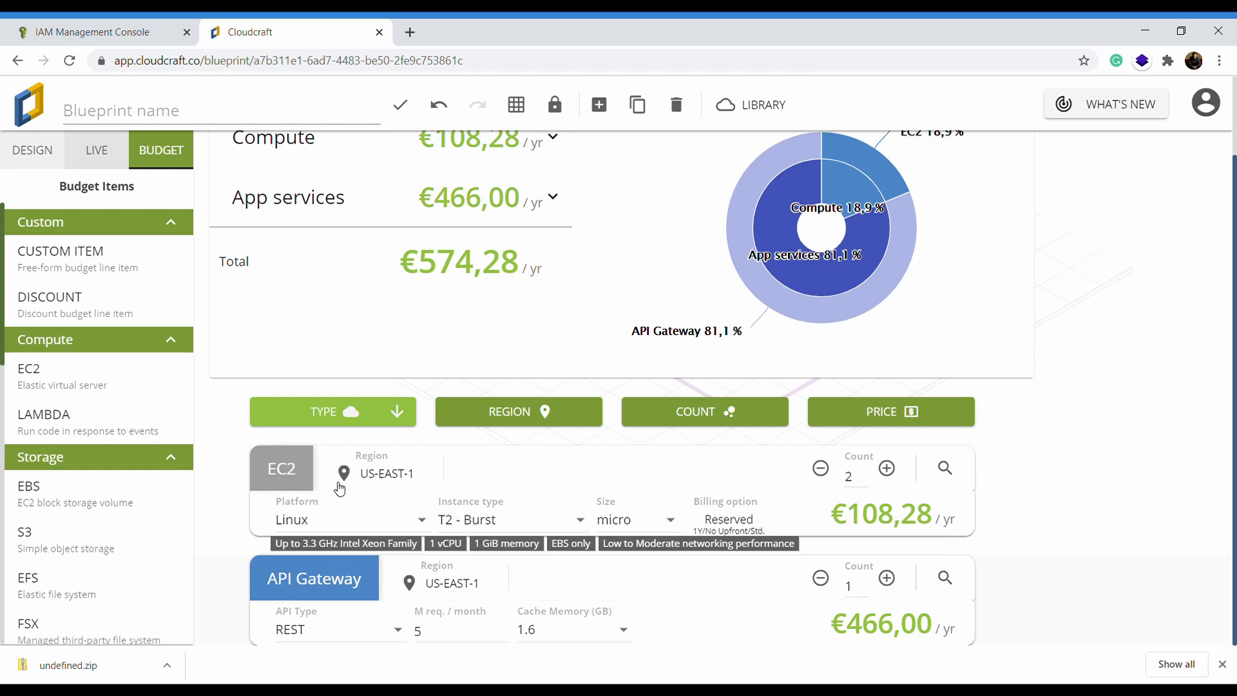
{"action": "left_click", "coordinate": [528, 533]}
{"action": "left_click", "coordinate": [548, 519]}
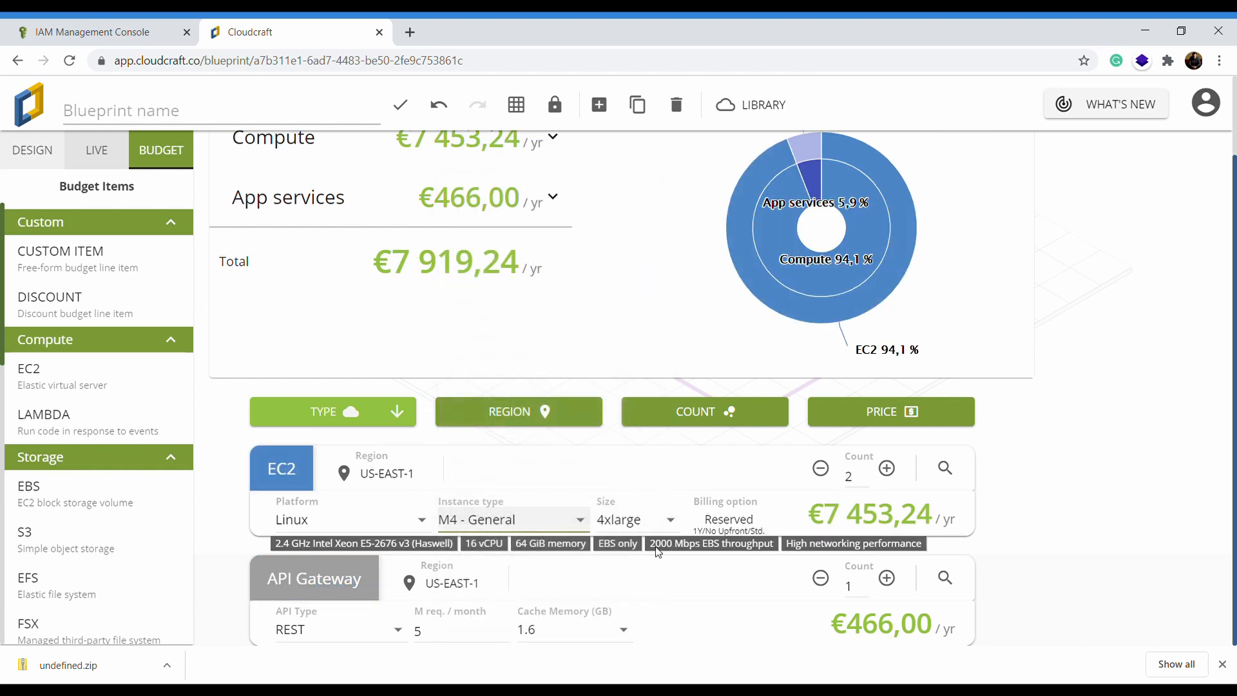
Step: Set the EC2 budget item's instance type to T2 - Burst and its size to nano
{"action": "left_click", "coordinate": [509, 515]}
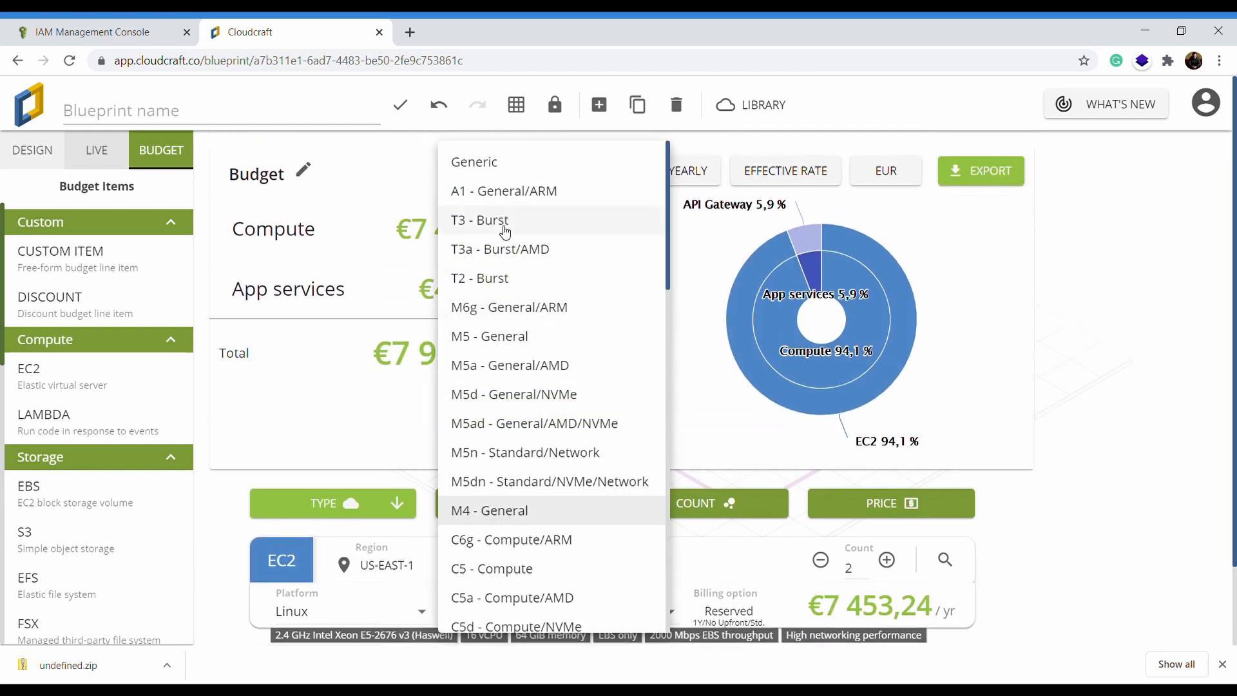
{"action": "left_click", "coordinate": [505, 279]}
{"action": "left_click", "coordinate": [644, 611]}
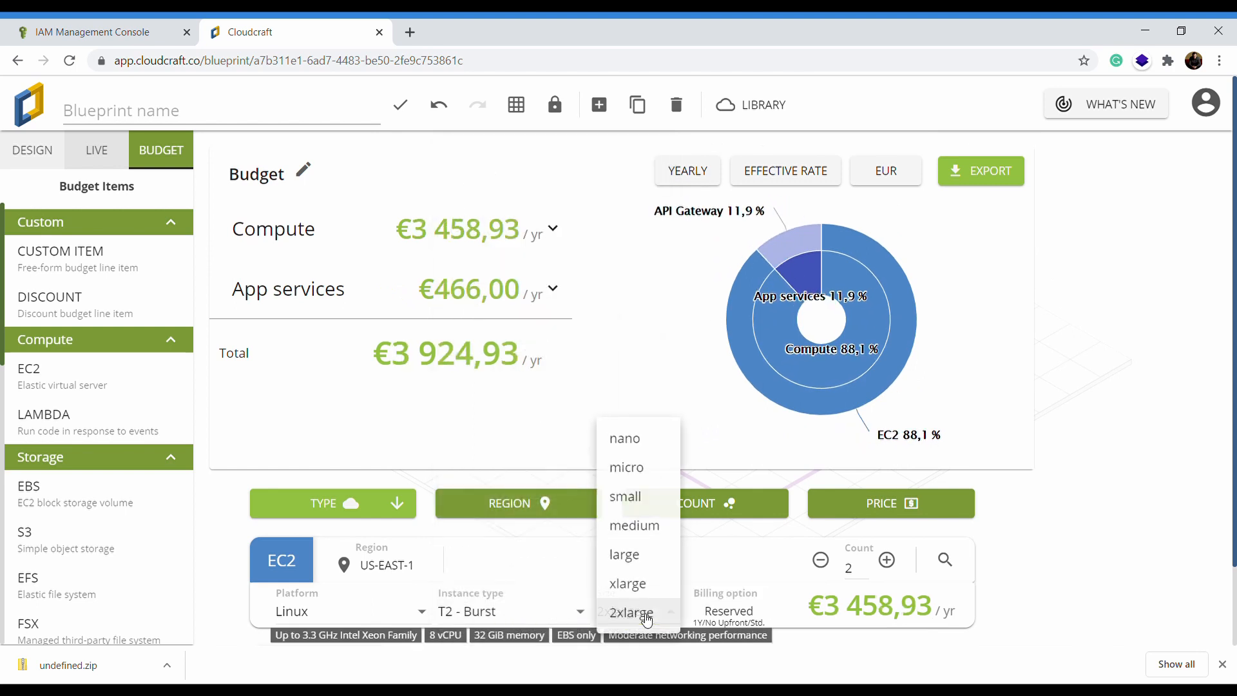
{"action": "left_click", "coordinate": [627, 437]}
{"action": "scroll", "coordinate": [759, 547], "scroll_direction": "down", "scroll_amount": 1}
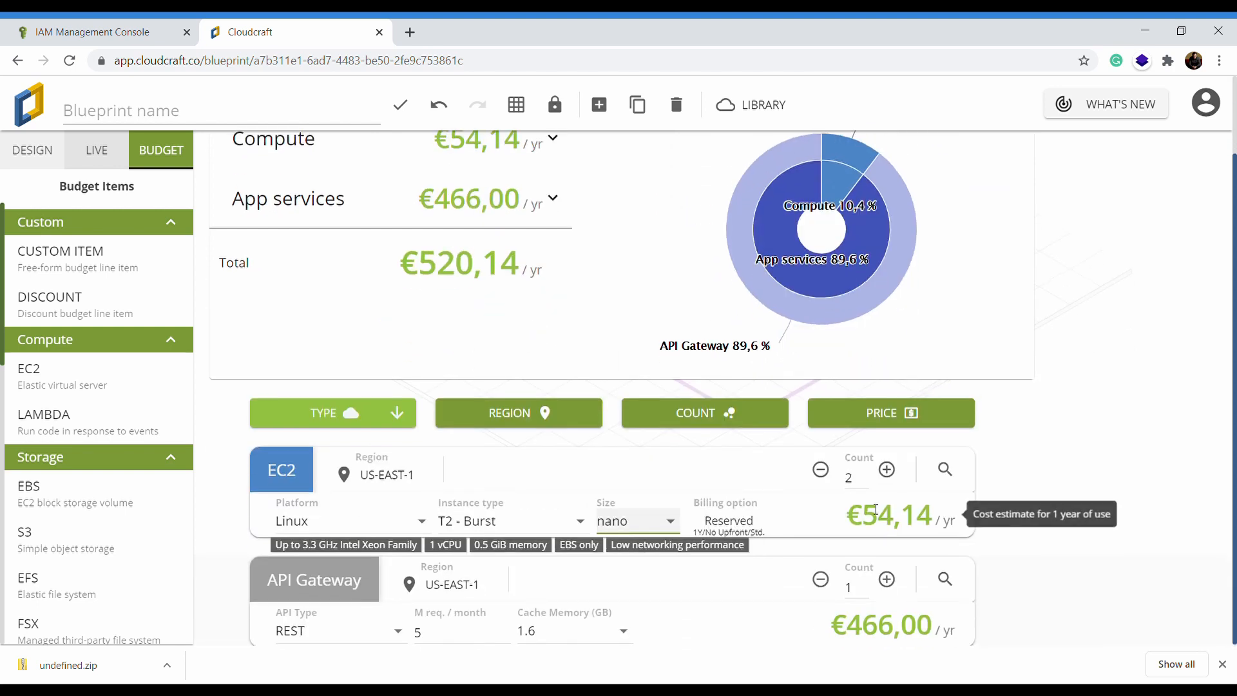
{"action": "scroll", "coordinate": [838, 290], "scroll_direction": "up", "scroll_amount": 1}
{"action": "scroll", "coordinate": [577, 428], "scroll_direction": "down", "scroll_amount": 1}
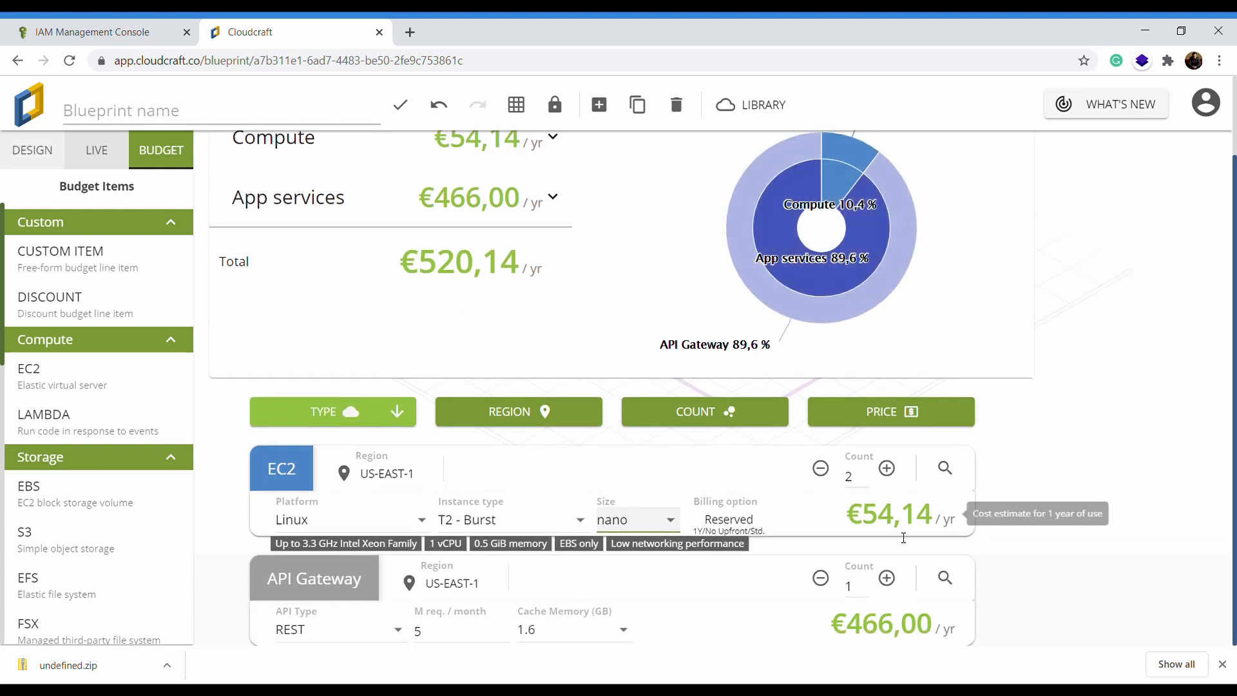
Step: Reduce the API Gateway's cache memory to 0.5 GB, change its API type to HTTP, and review the cost breakdown
{"action": "left_click", "coordinate": [558, 630]}
{"action": "left_click", "coordinate": [580, 404]}
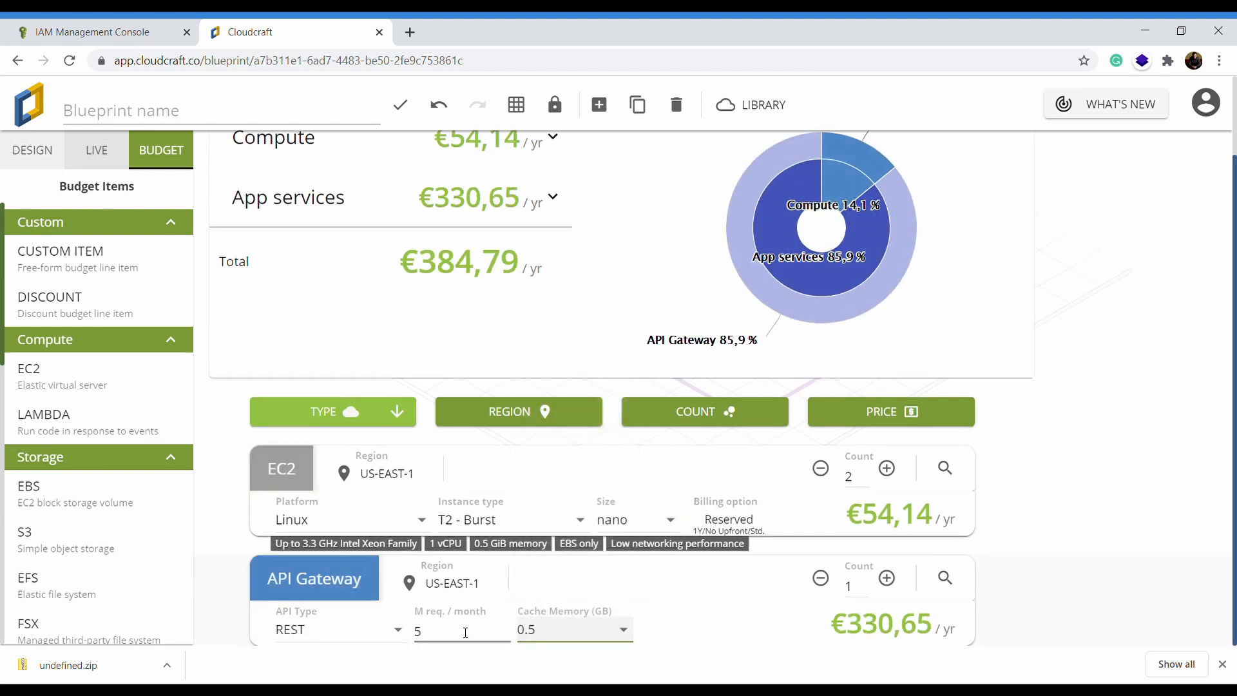
{"action": "left_click", "coordinate": [427, 633]}
{"action": "left_click", "coordinate": [372, 626]}
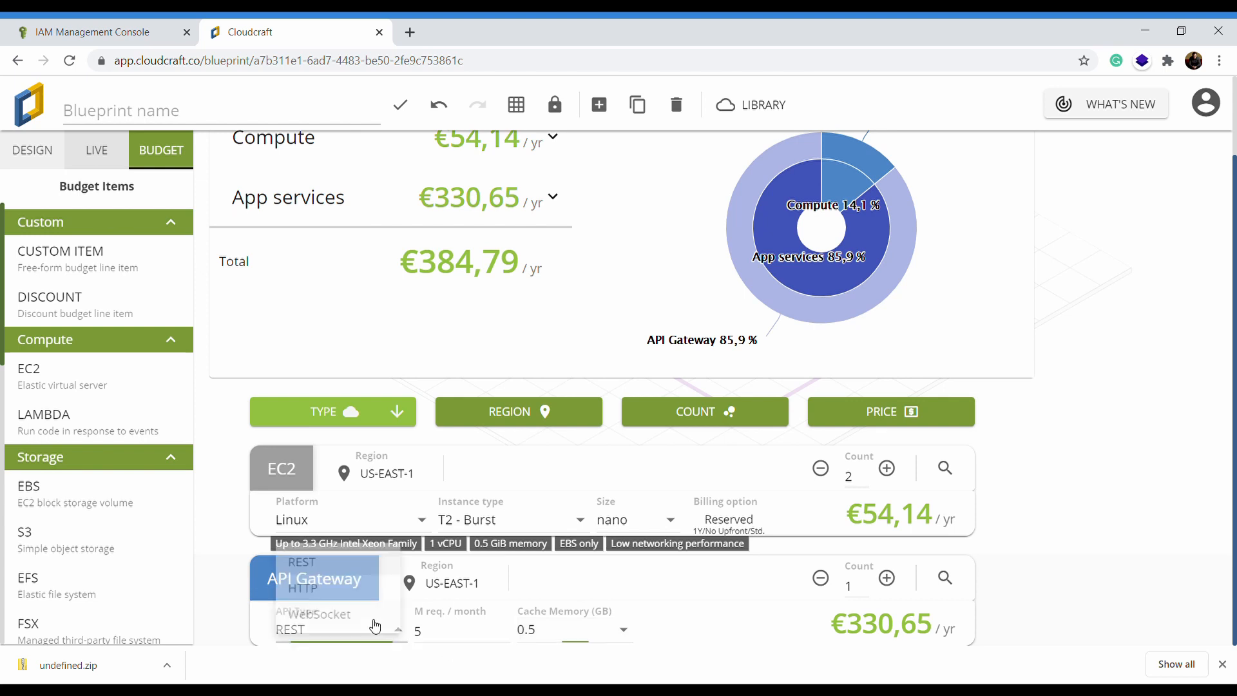
{"action": "left_click", "coordinate": [359, 587]}
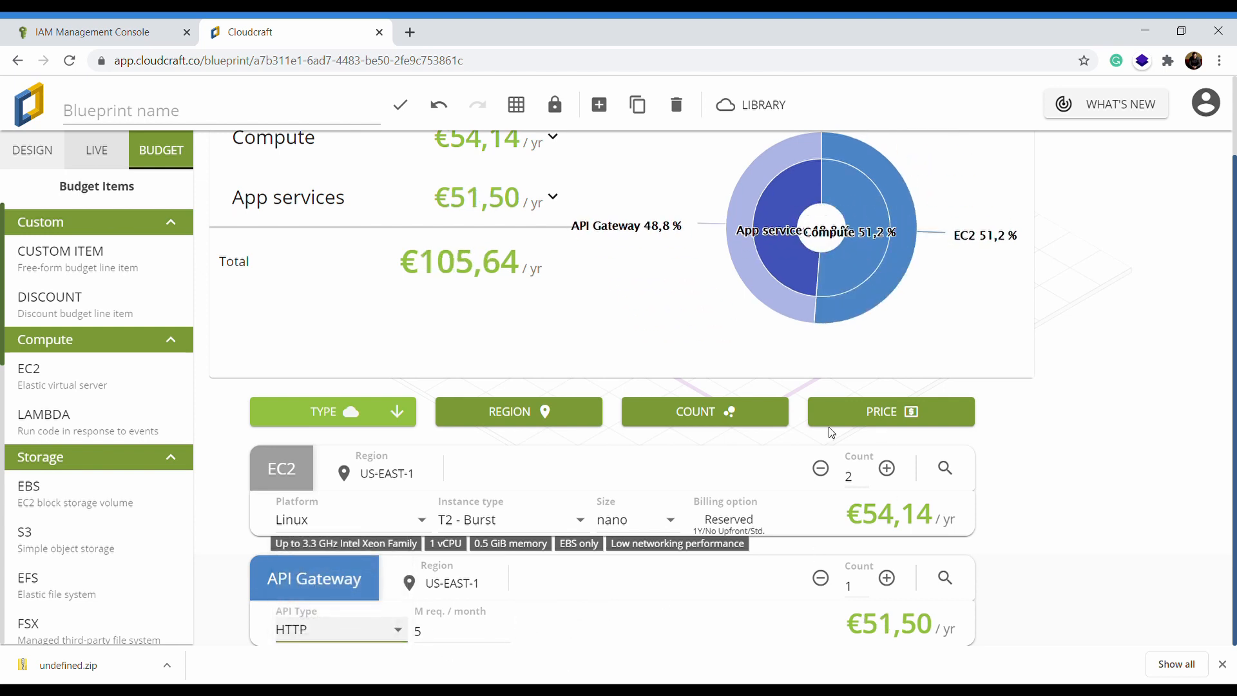
{"action": "scroll", "coordinate": [676, 273], "scroll_direction": "up", "scroll_amount": 2}
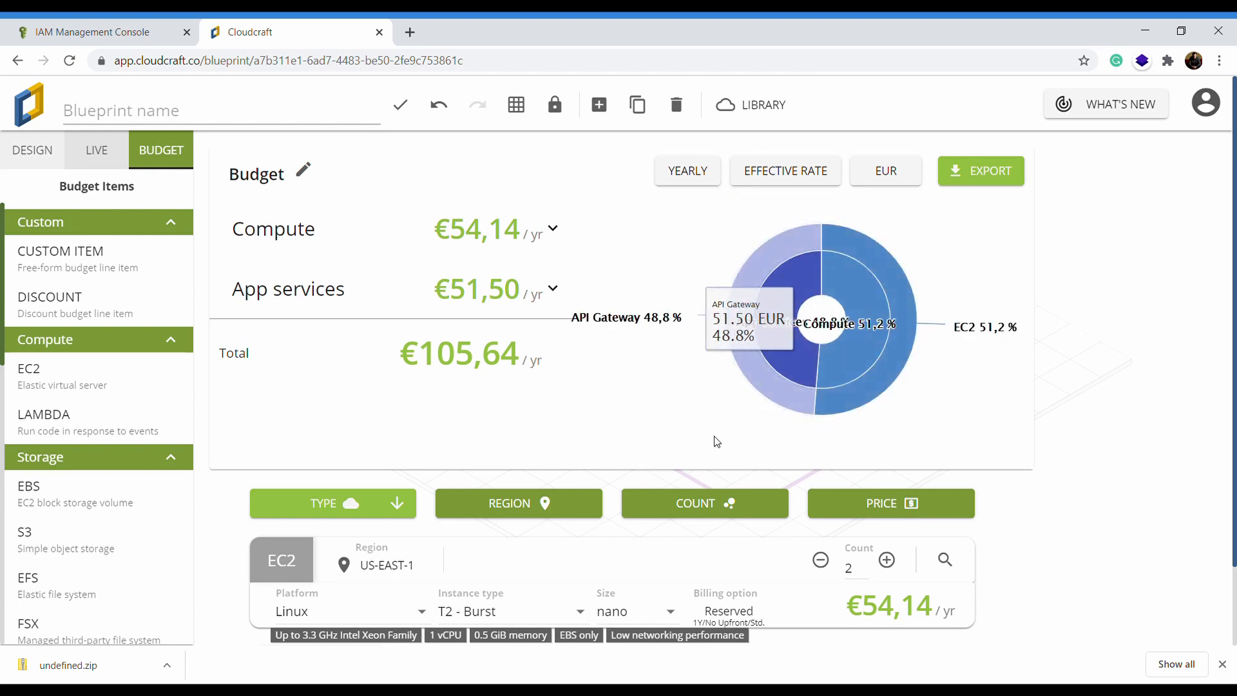
{"action": "scroll", "coordinate": [764, 473], "scroll_direction": "down", "scroll_amount": 2}
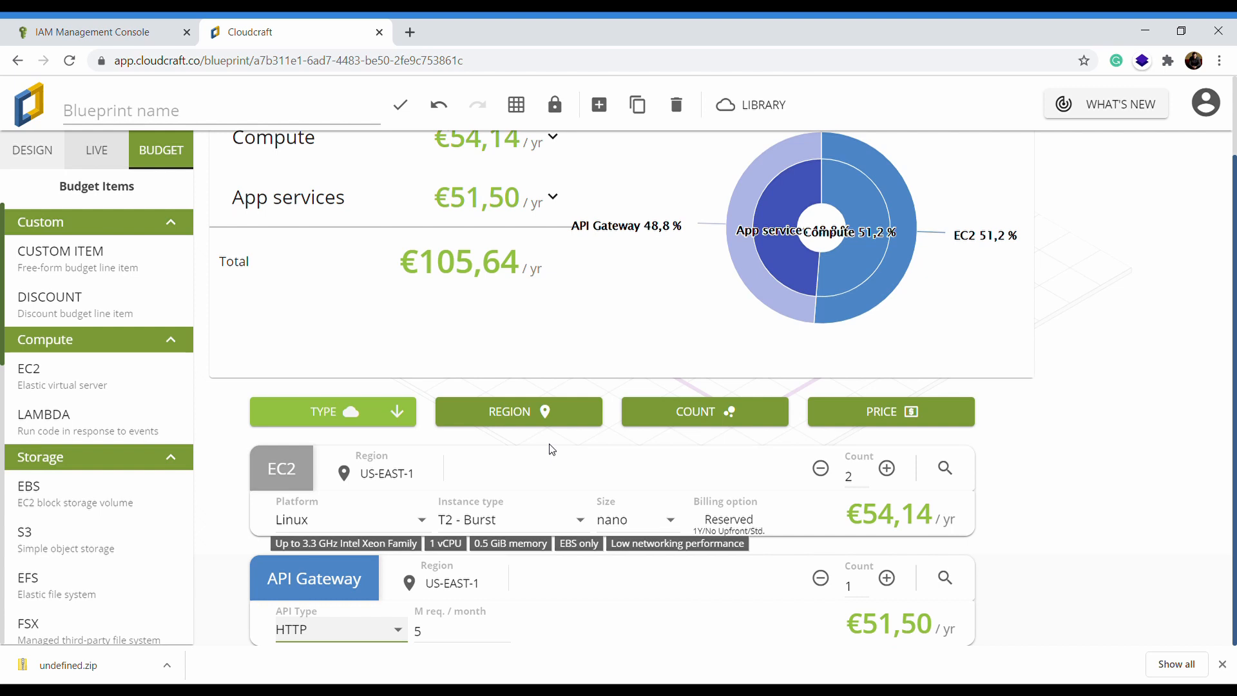
Step: Open the live AWS inventory, switch to the AWS IAM console and open the CloudCraft role's summary
{"action": "left_click", "coordinate": [91, 151]}
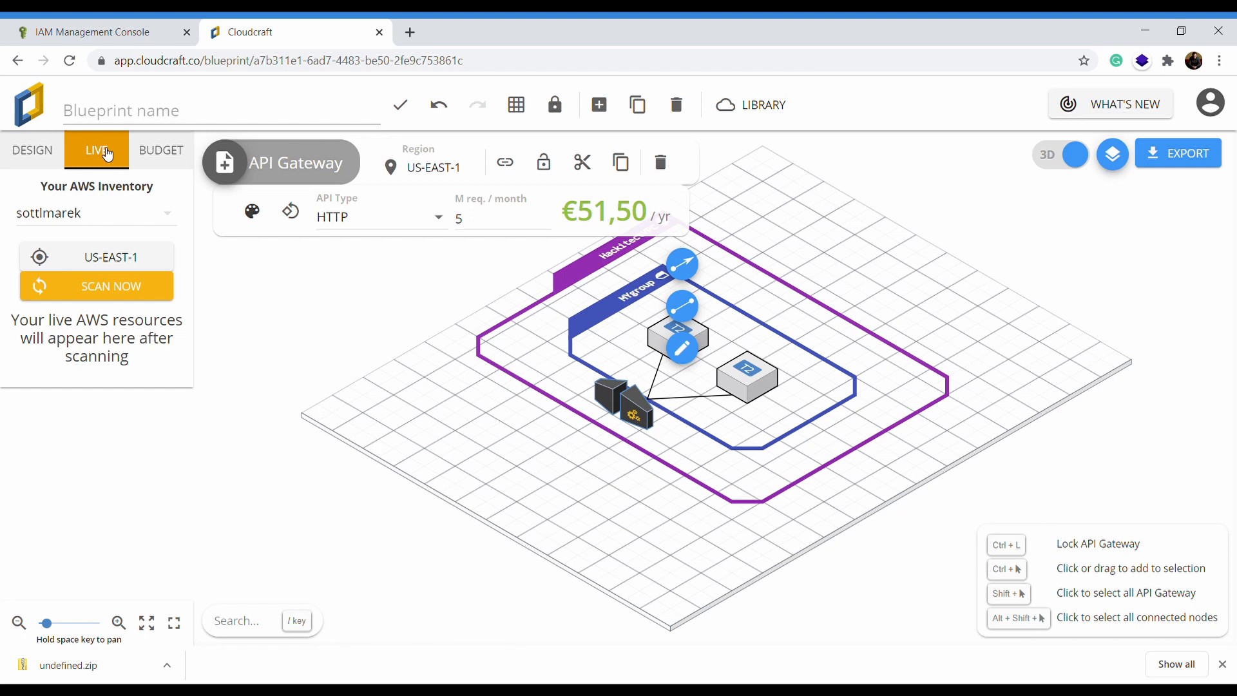
{"action": "left_click", "coordinate": [118, 36]}
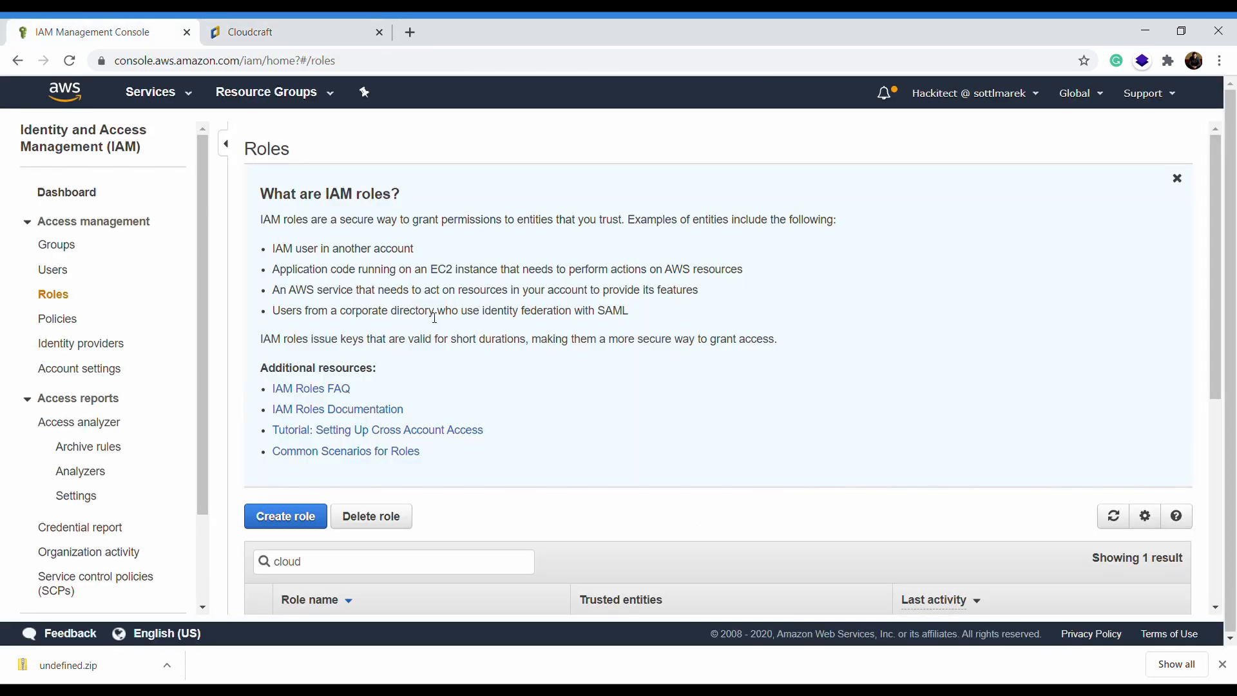
{"action": "scroll", "coordinate": [527, 316], "scroll_direction": "down", "scroll_amount": 5}
{"action": "scroll", "coordinate": [571, 341], "scroll_direction": "up", "scroll_amount": 3}
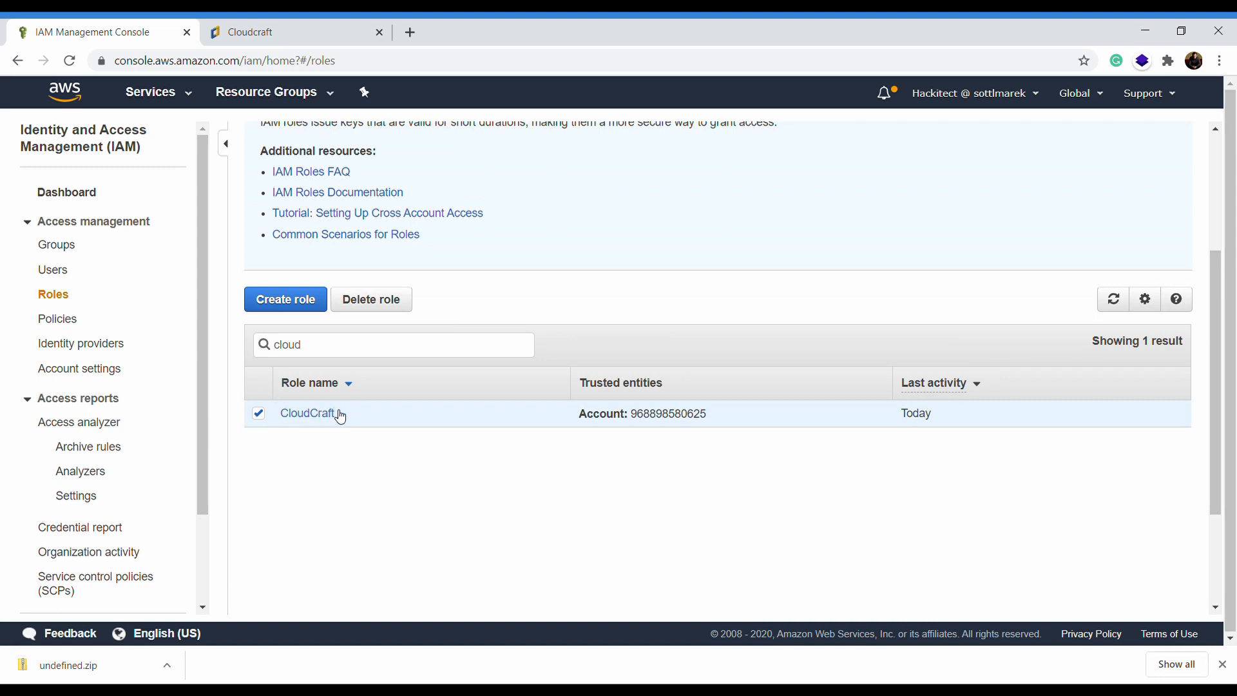
{"action": "left_click", "coordinate": [295, 419]}
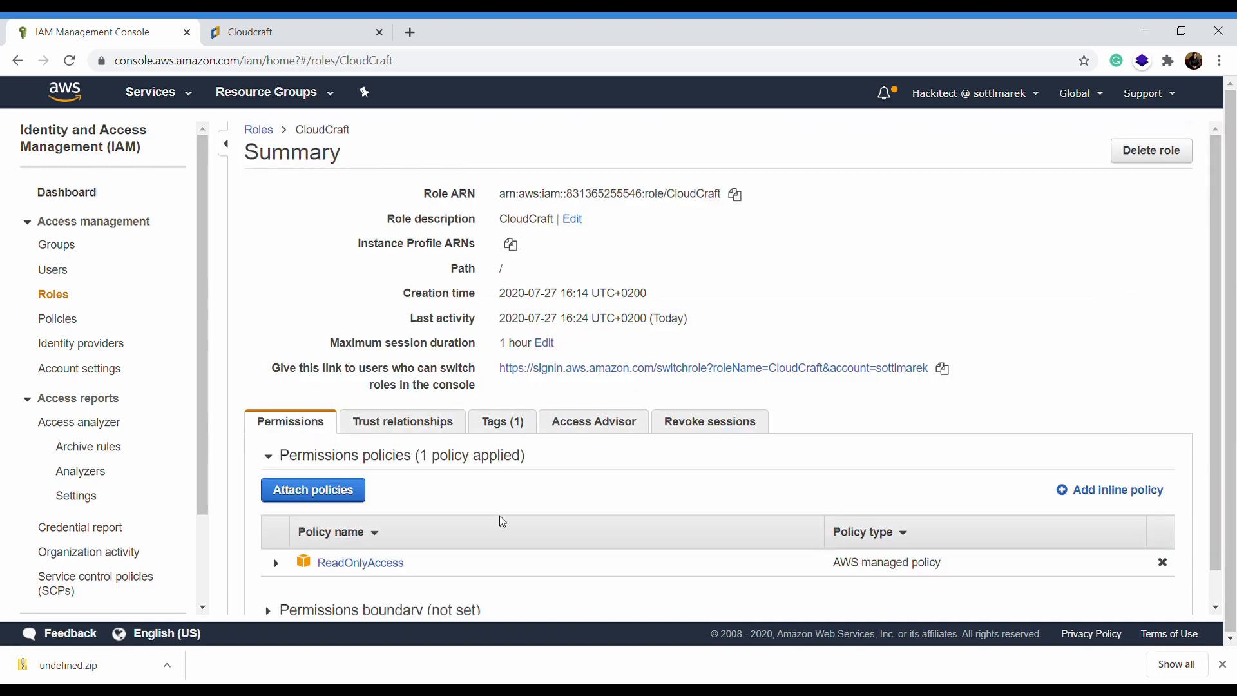
Step: Examine the JSON of the ReadOnlyAccess policy attached to the CloudCraft role to see which actions it allows
{"action": "scroll", "coordinate": [516, 512], "scroll_direction": "down", "scroll_amount": 2}
{"action": "left_click", "coordinate": [277, 530]}
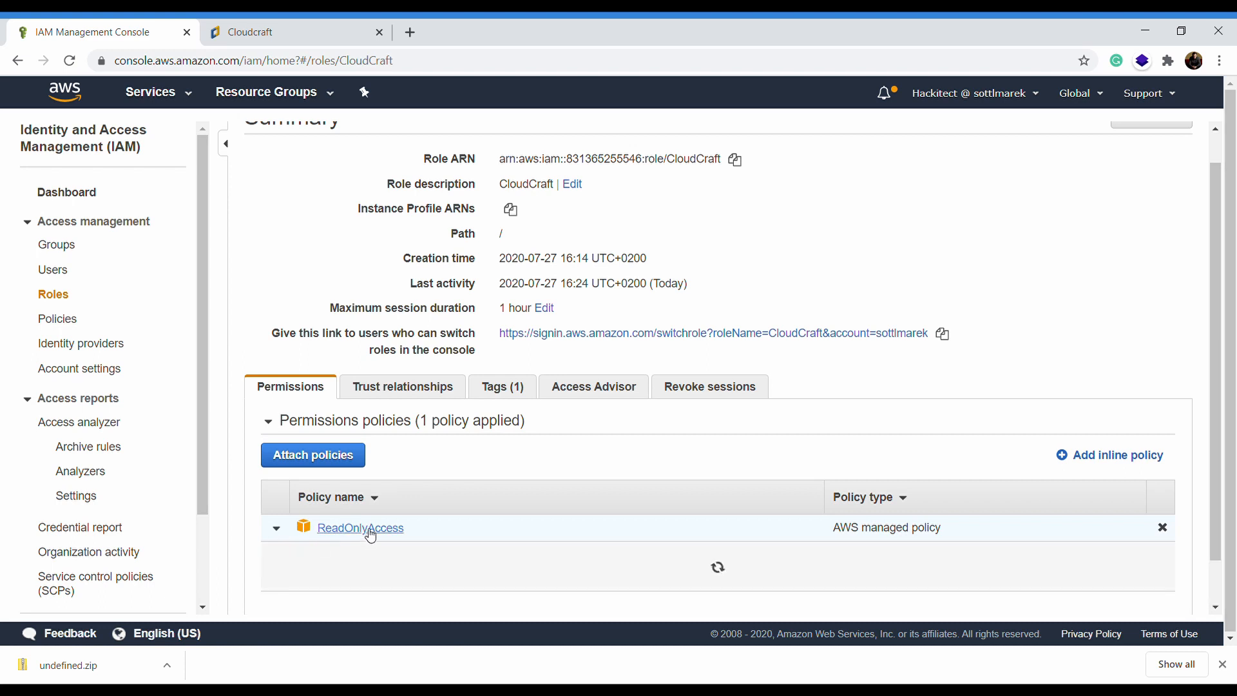
{"action": "scroll", "coordinate": [477, 497], "scroll_direction": "down", "scroll_amount": 2}
{"action": "scroll", "coordinate": [545, 496], "scroll_direction": "down", "scroll_amount": 1}
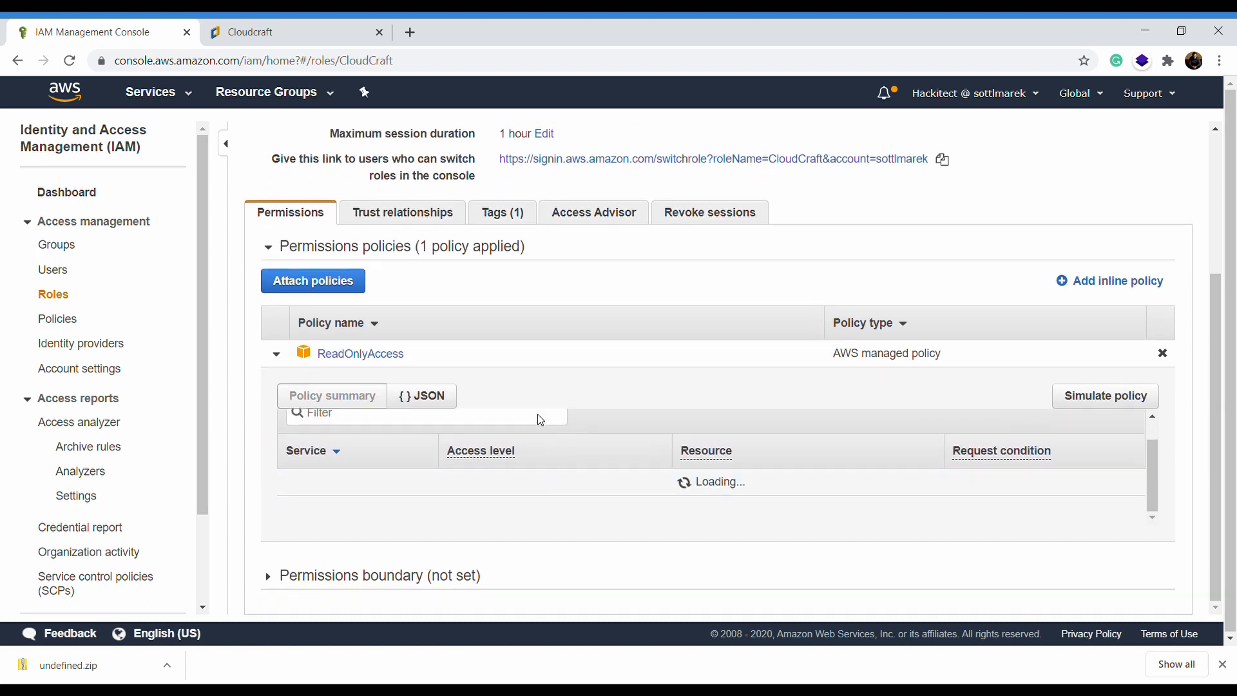
{"action": "left_click", "coordinate": [422, 396]}
{"action": "scroll", "coordinate": [618, 449], "scroll_direction": "down", "scroll_amount": 3}
{"action": "scroll", "coordinate": [618, 448], "scroll_direction": "up", "scroll_amount": 6}
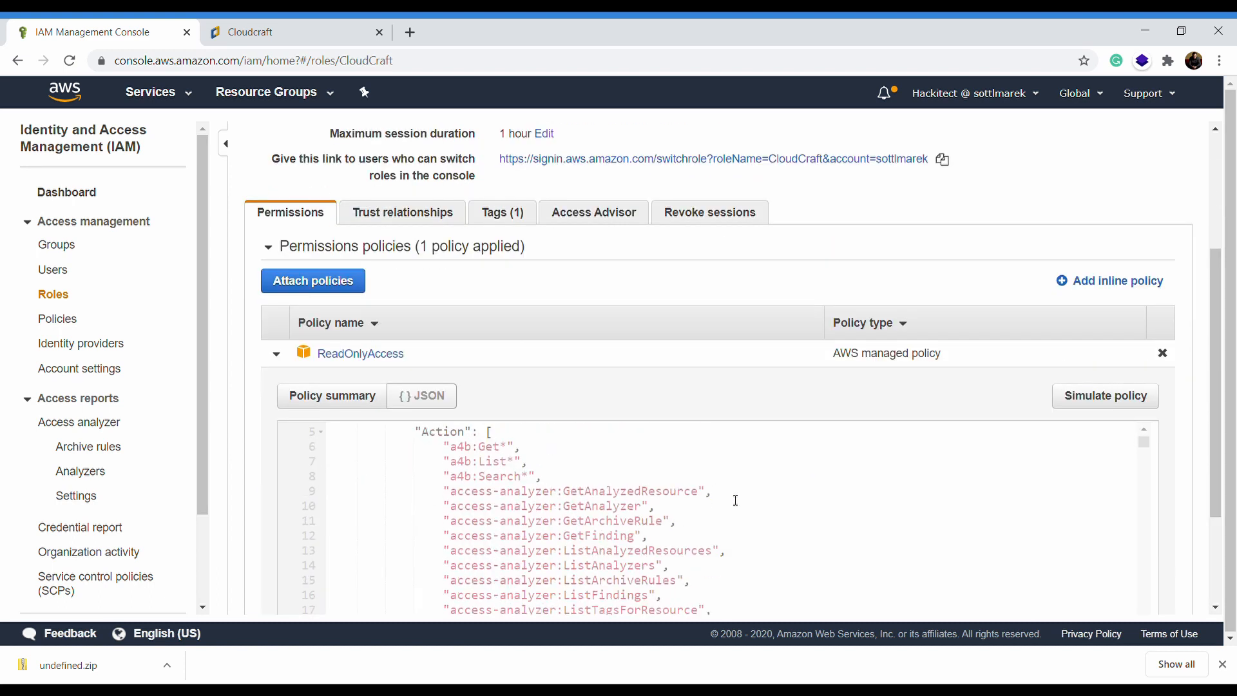
{"action": "scroll", "coordinate": [646, 544], "scroll_direction": "down", "scroll_amount": 3}
{"action": "scroll", "coordinate": [1223, 457], "scroll_direction": "down", "scroll_amount": 2}
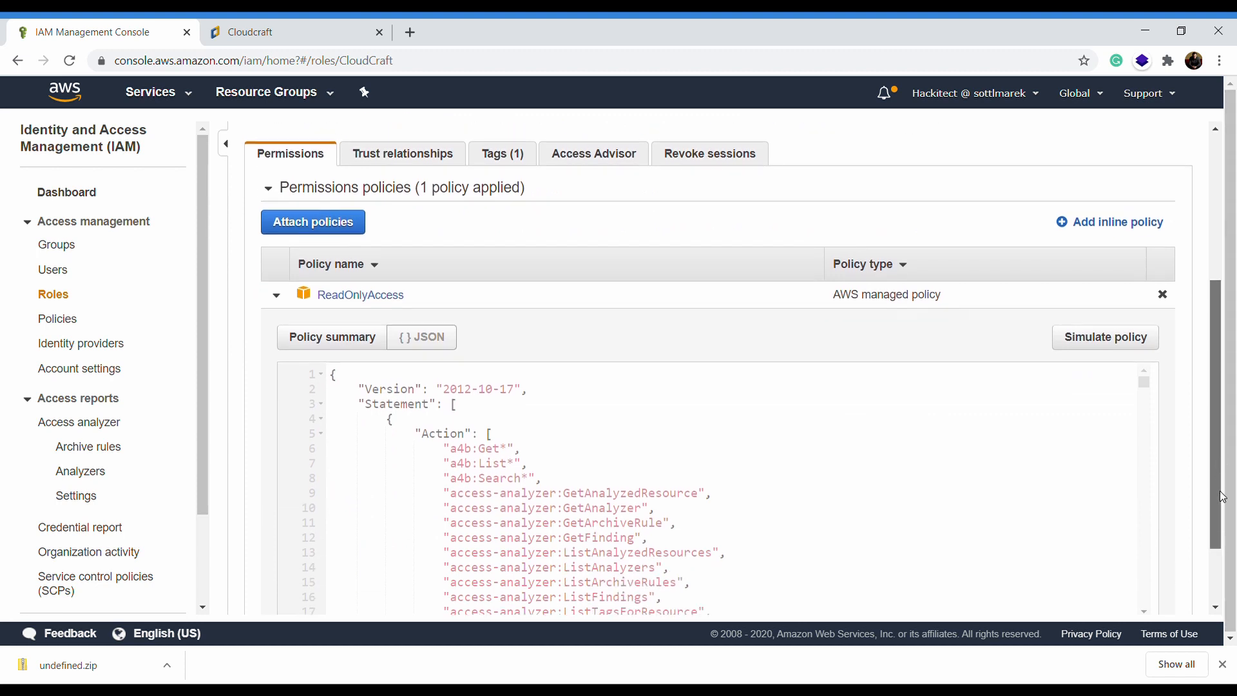
{"action": "scroll", "coordinate": [870, 369], "scroll_direction": "down", "scroll_amount": 5}
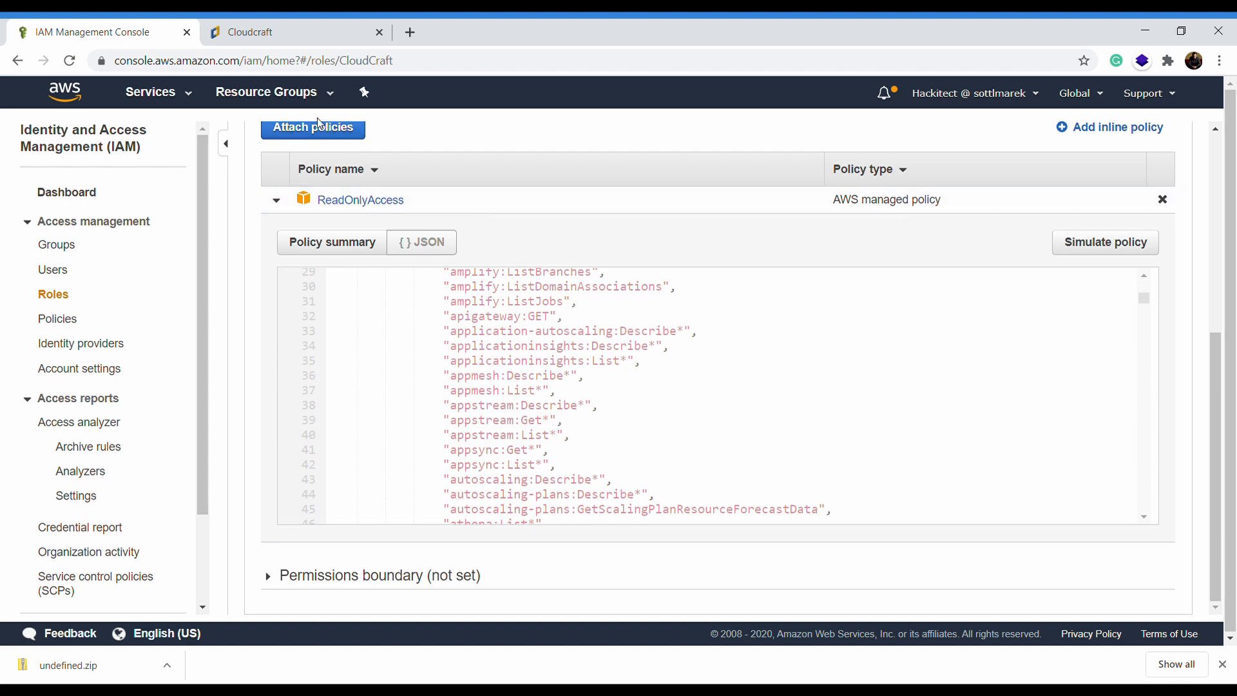
Step: Switch back to Cloudcraft, create a blank blueprint and scan the live AWS resources in region EU (Ireland), eu-west-1
{"action": "left_click", "coordinate": [271, 32]}
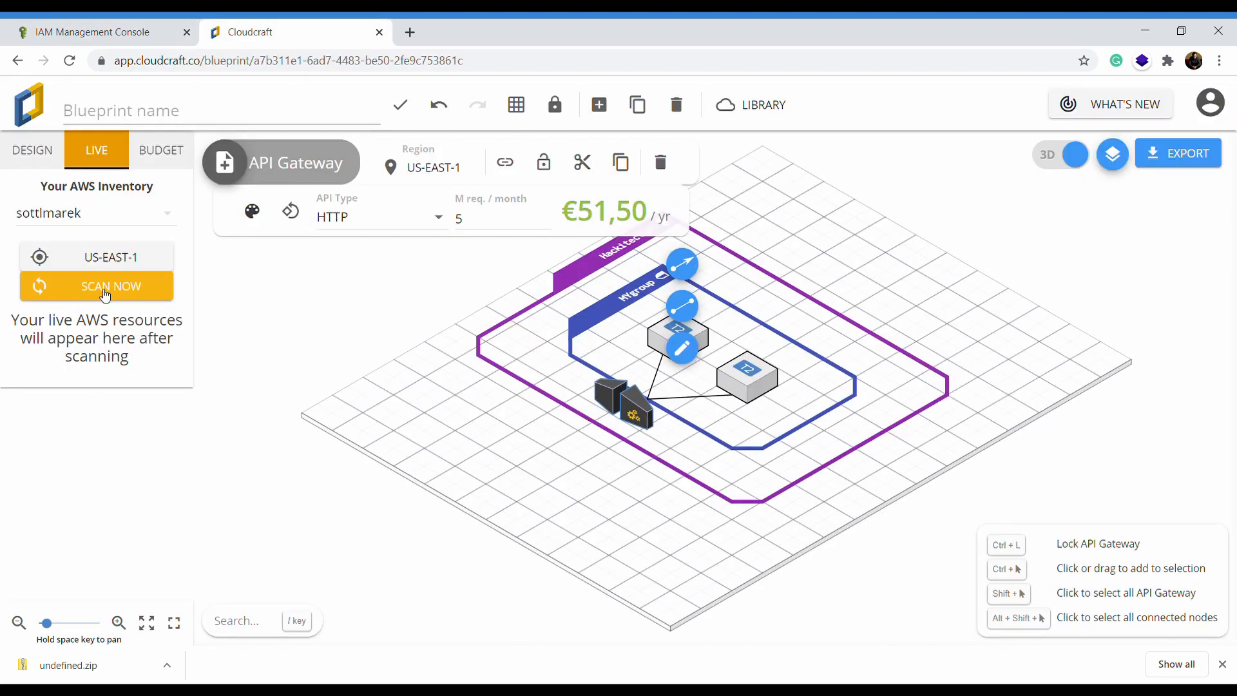
{"action": "left_click", "coordinate": [599, 104]}
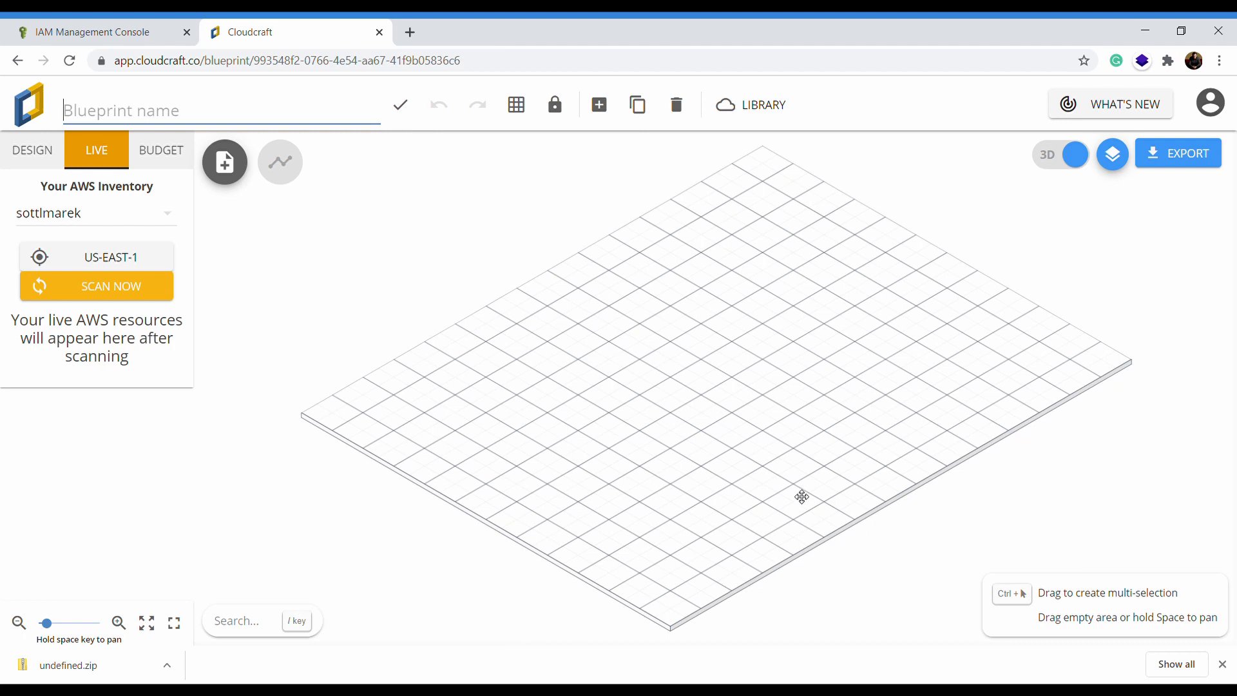
{"action": "left_click", "coordinate": [87, 261]}
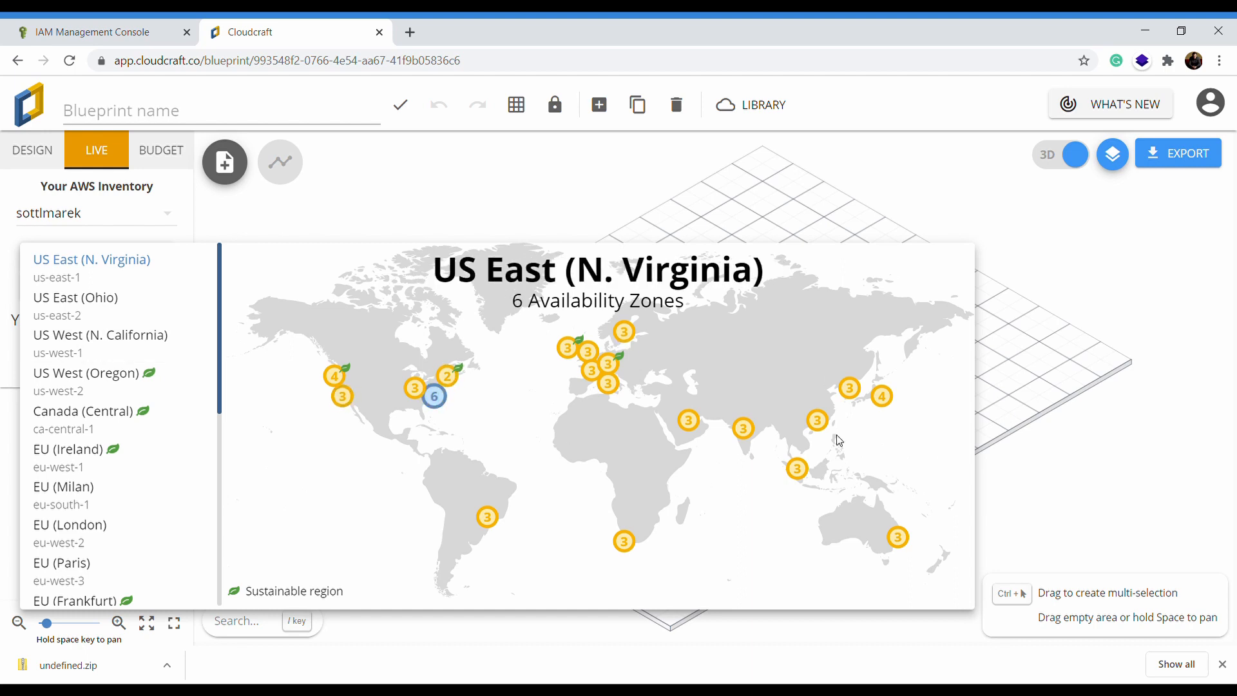
{"action": "left_click", "coordinate": [578, 356]}
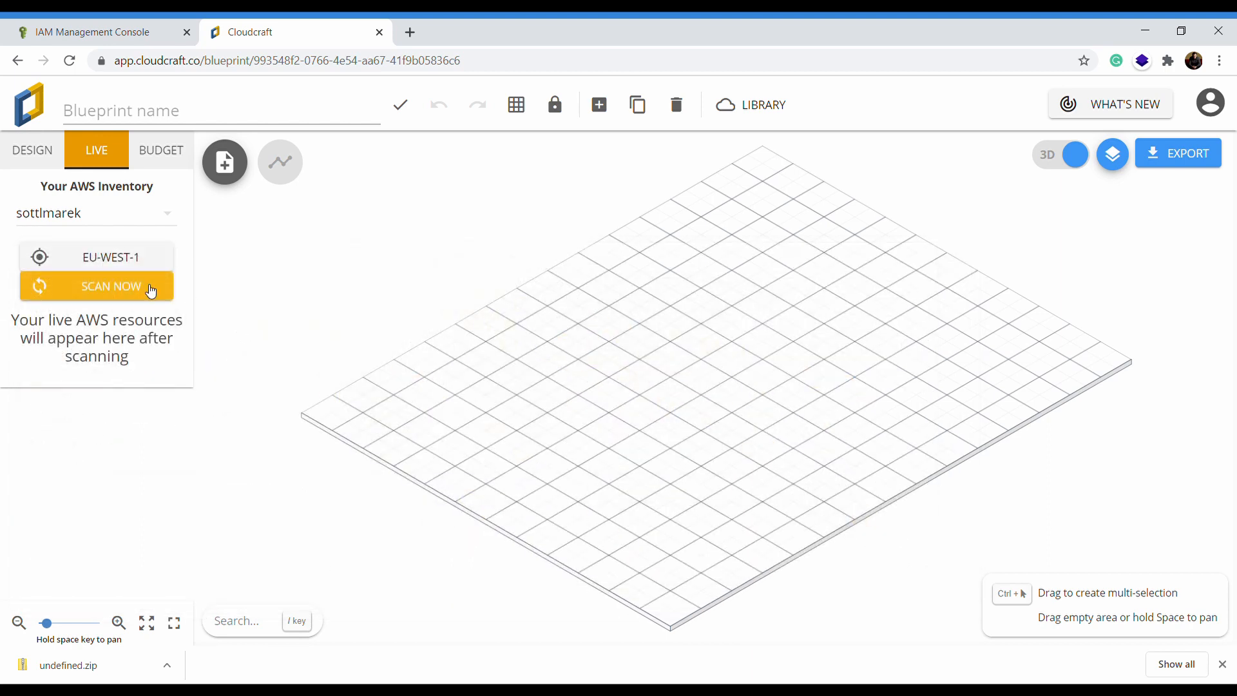
{"action": "left_click", "coordinate": [111, 298]}
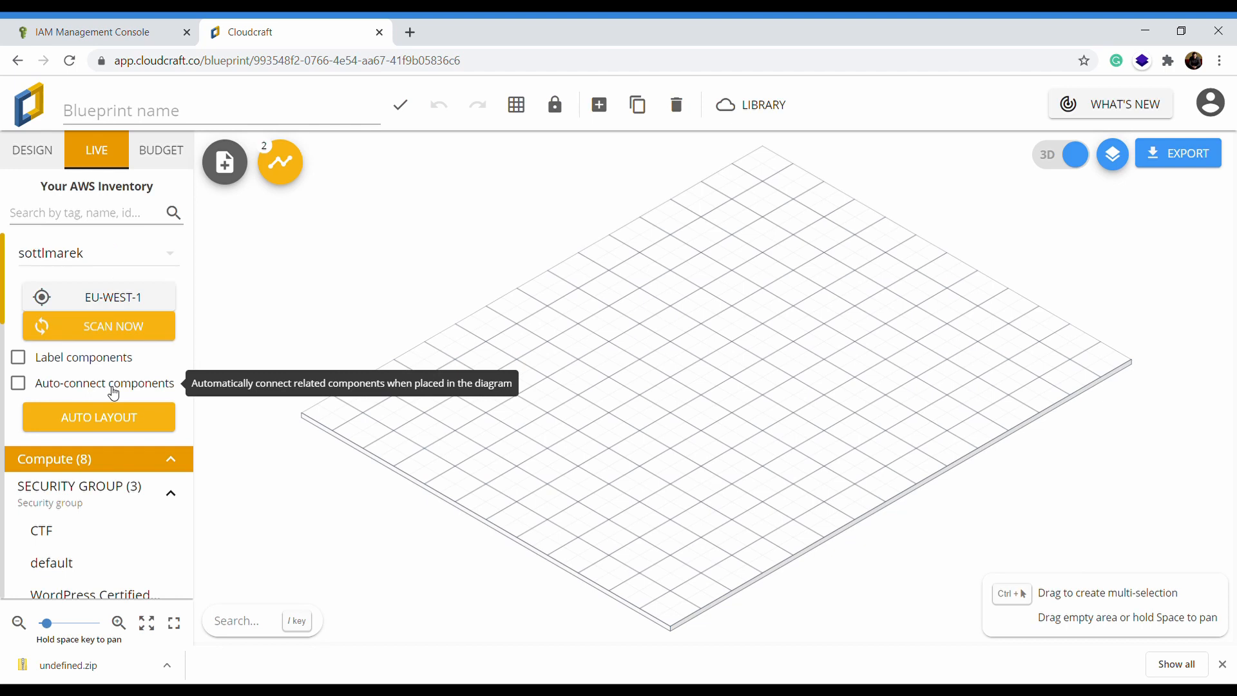
Step: Enable labelling and auto-connecting of components for the live inventory, and look through the scanned AWS resources
{"action": "left_click", "coordinate": [79, 358]}
{"action": "left_click", "coordinate": [80, 389]}
{"action": "scroll", "coordinate": [184, 366], "scroll_direction": "down", "scroll_amount": 3}
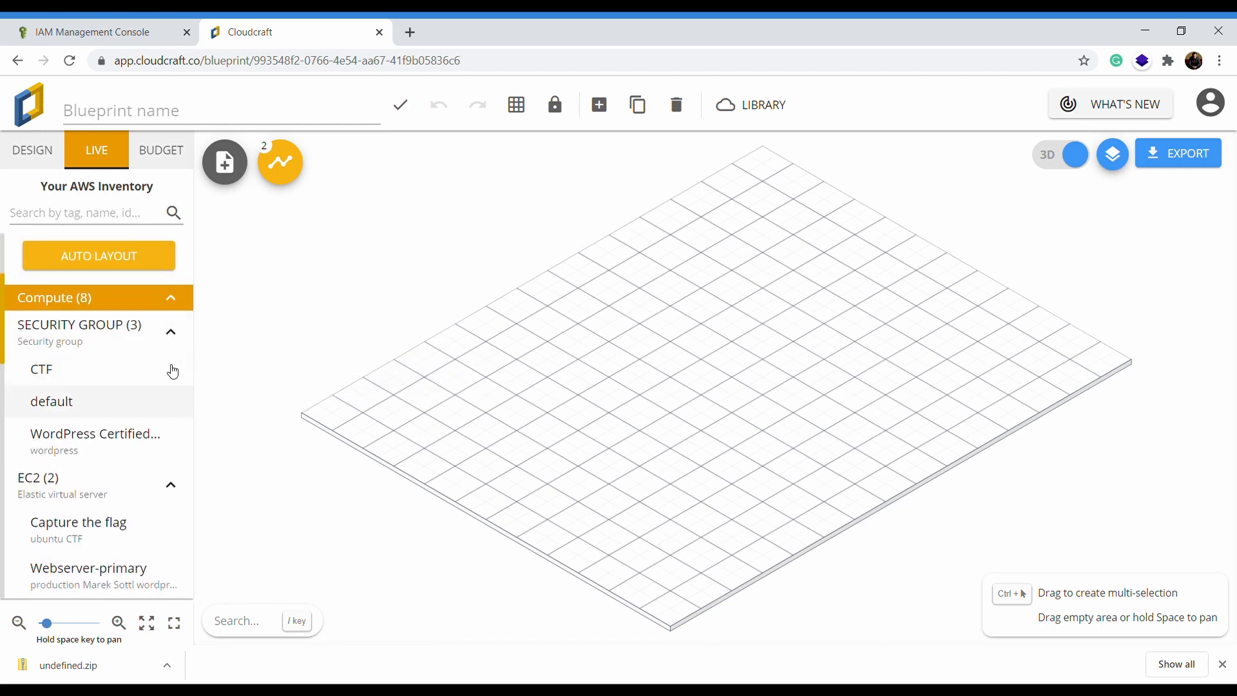
{"action": "scroll", "coordinate": [115, 336], "scroll_direction": "down", "scroll_amount": 10}
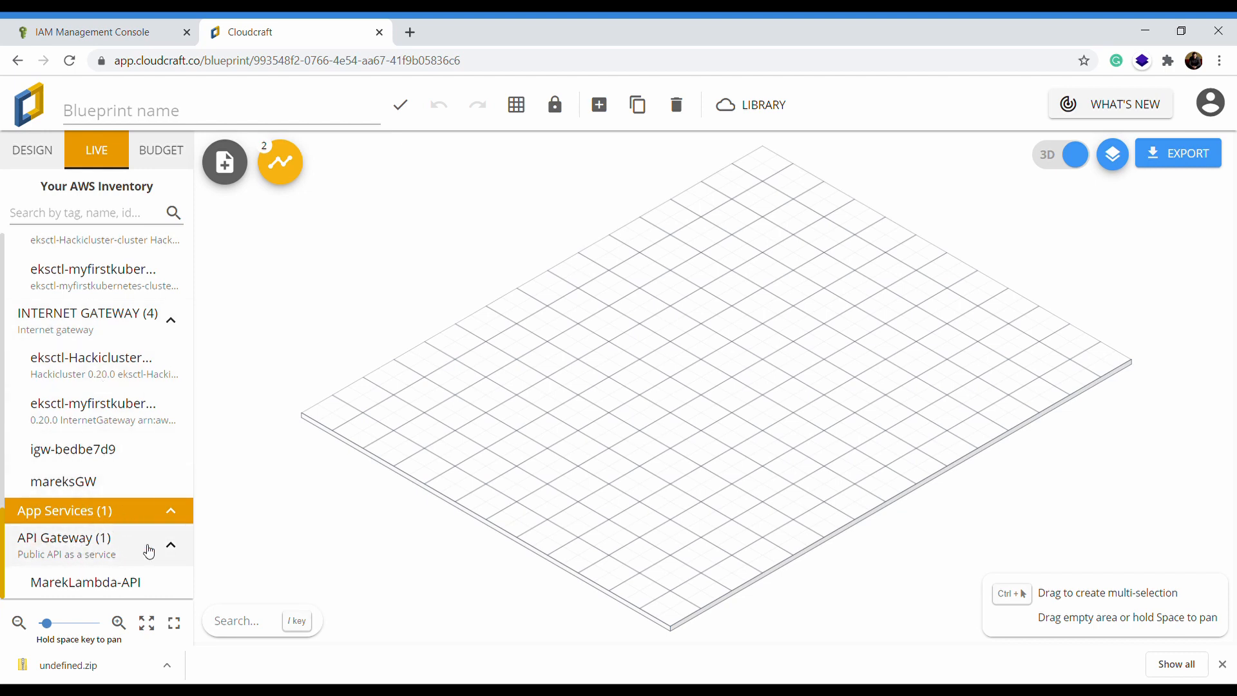
{"action": "scroll", "coordinate": [83, 548], "scroll_direction": "up", "scroll_amount": 8}
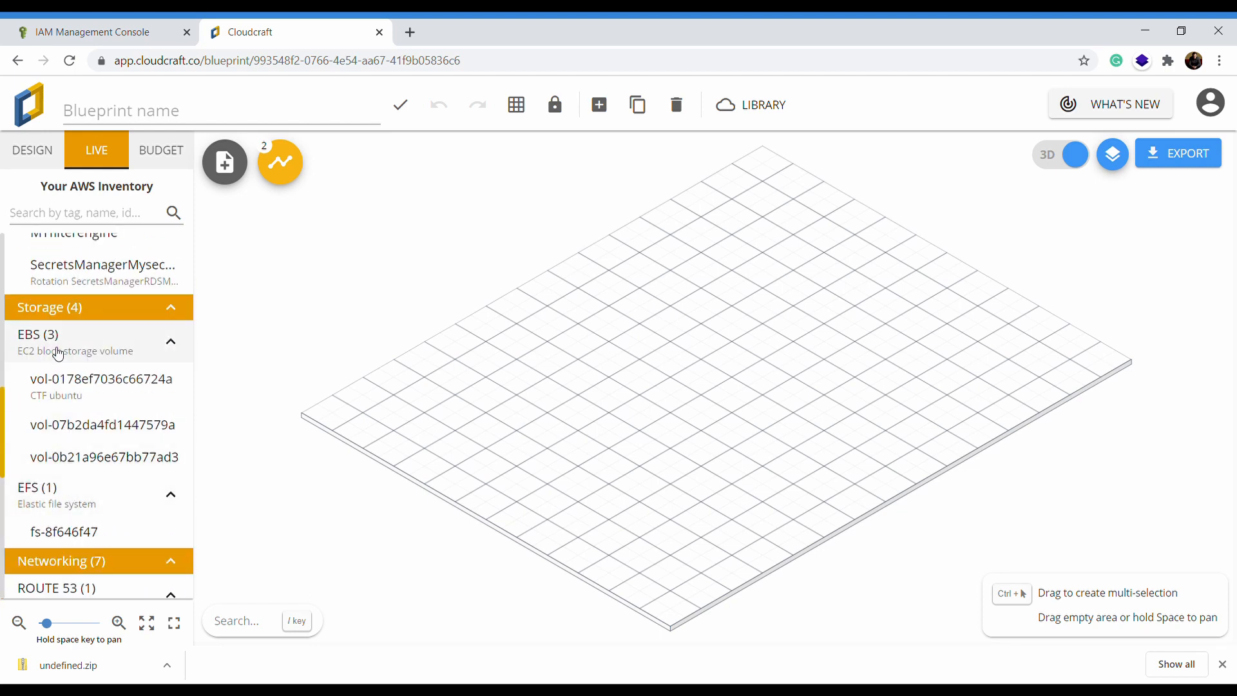
{"action": "scroll", "coordinate": [96, 354], "scroll_direction": "up", "scroll_amount": 4}
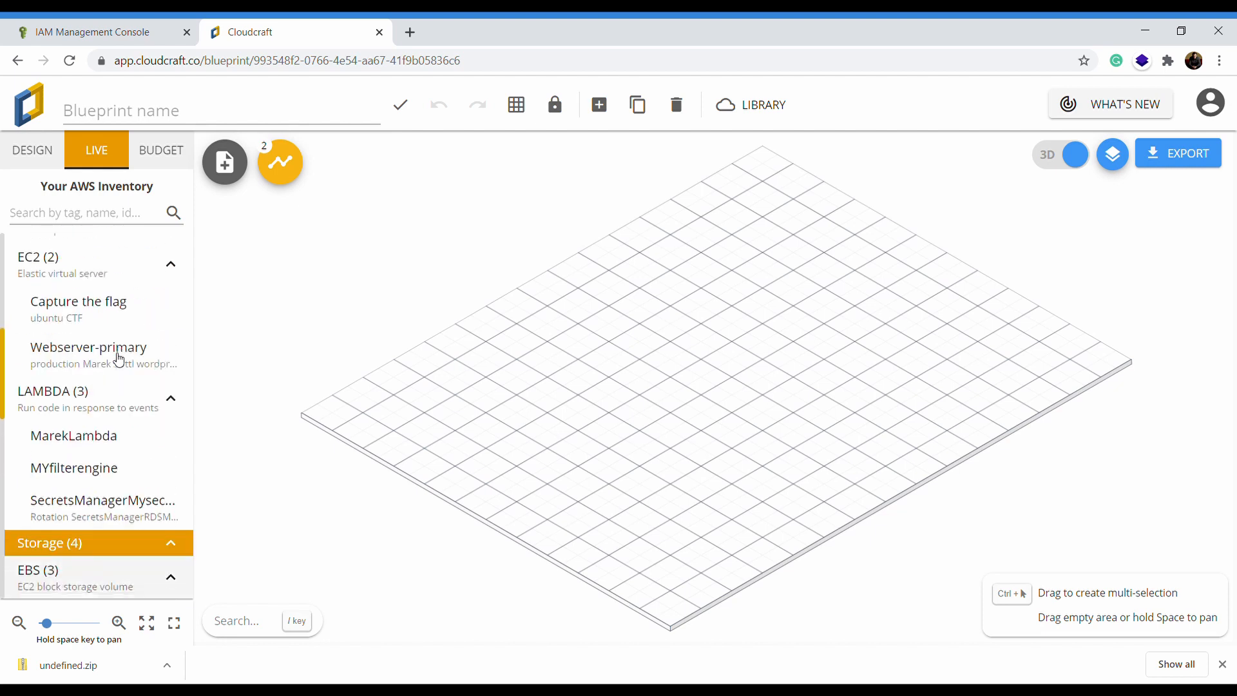
{"action": "scroll", "coordinate": [103, 369], "scroll_direction": "up", "scroll_amount": 3}
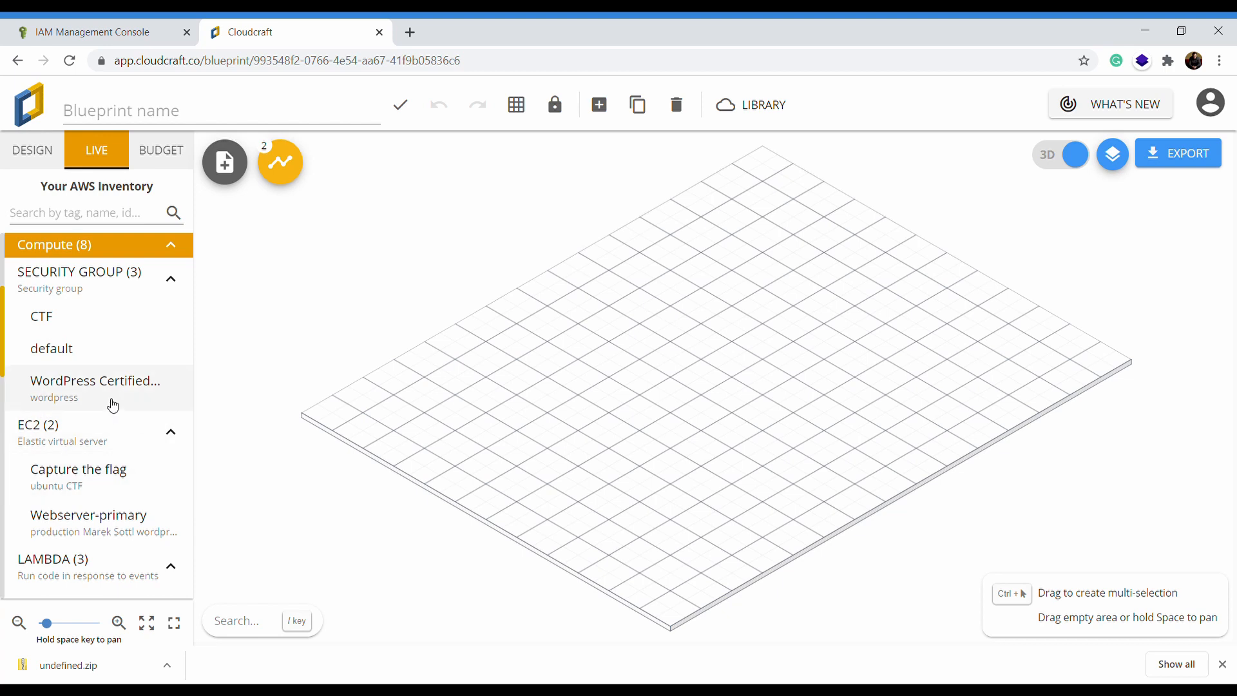
{"action": "scroll", "coordinate": [105, 411], "scroll_direction": "up", "scroll_amount": 4}
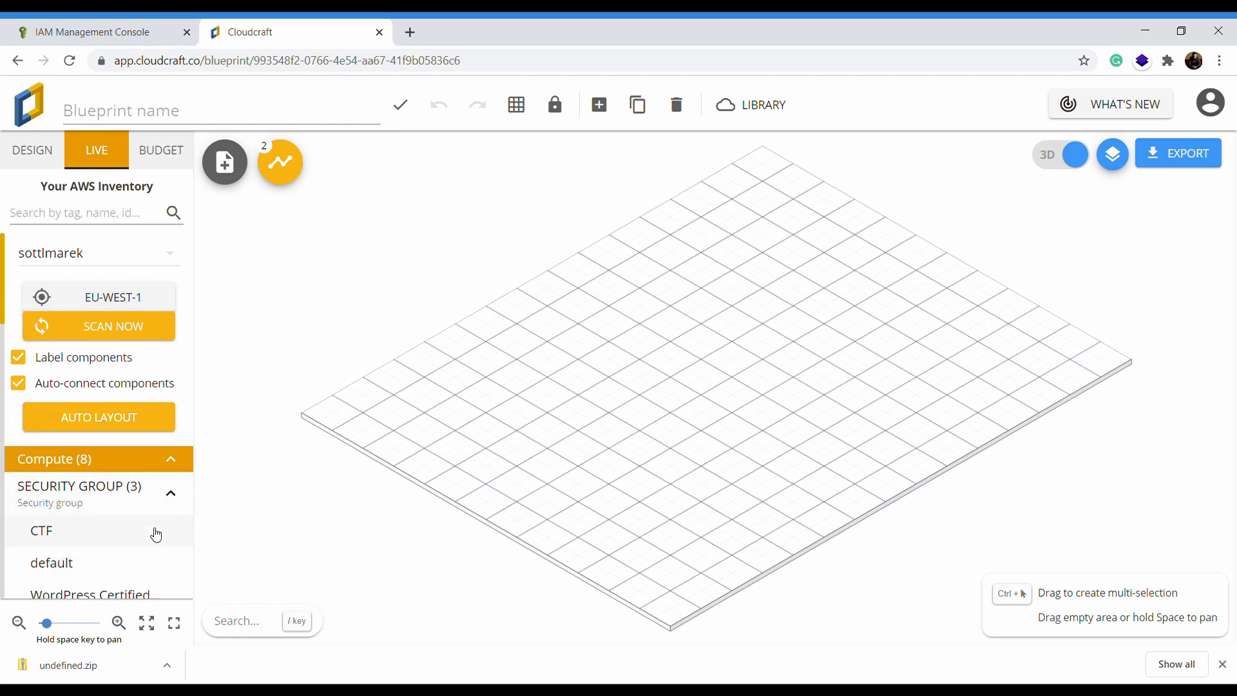
Step: Auto-layout the live AWS components with existing components left in place and NAT Gateway added to the included services
{"action": "left_click", "coordinate": [105, 419]}
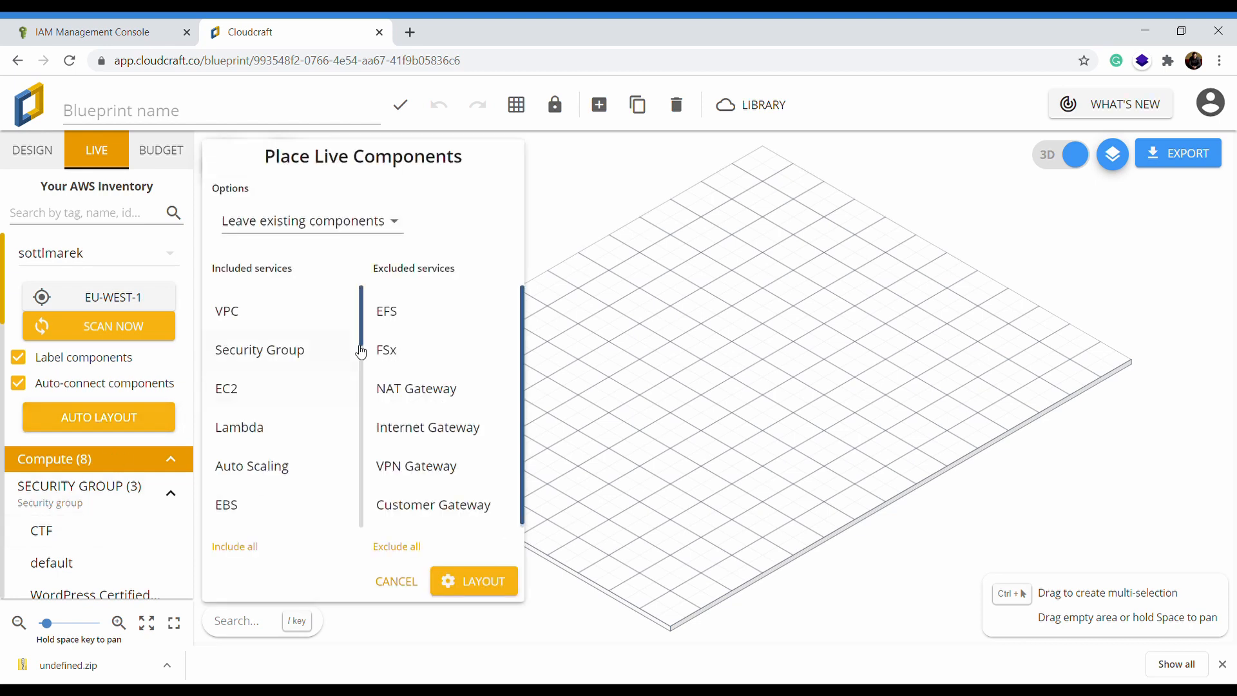
{"action": "left_click", "coordinate": [375, 222]}
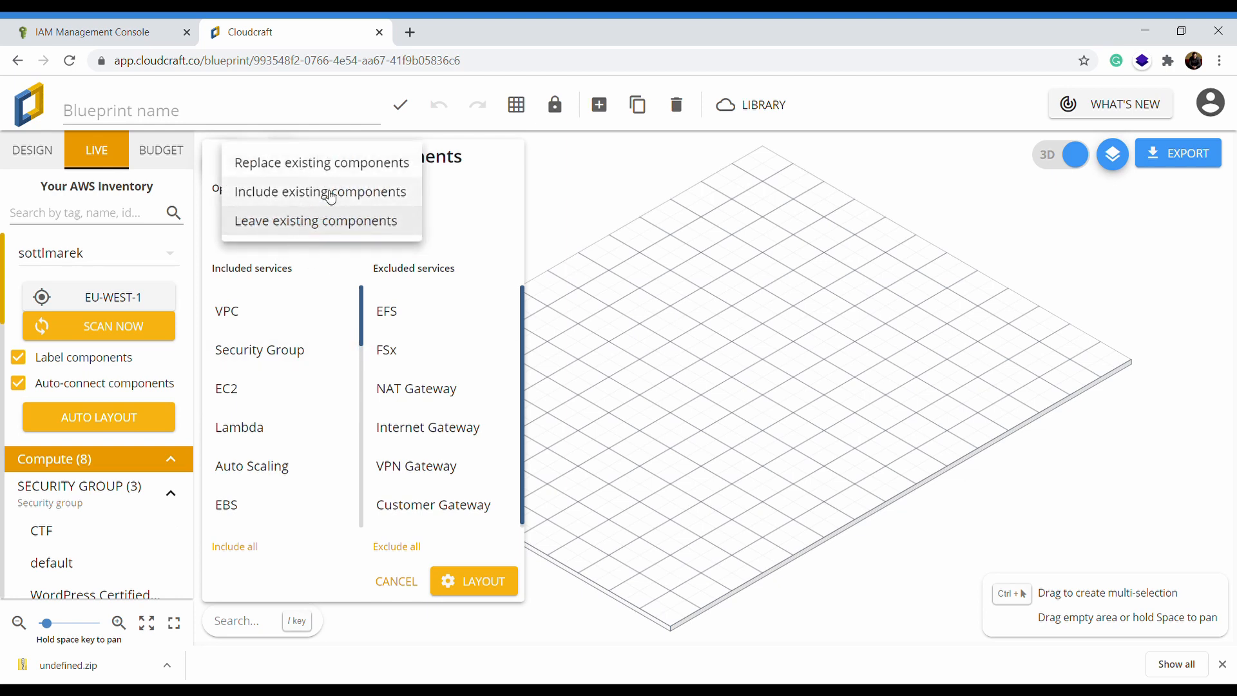
{"action": "left_click", "coordinate": [484, 220]}
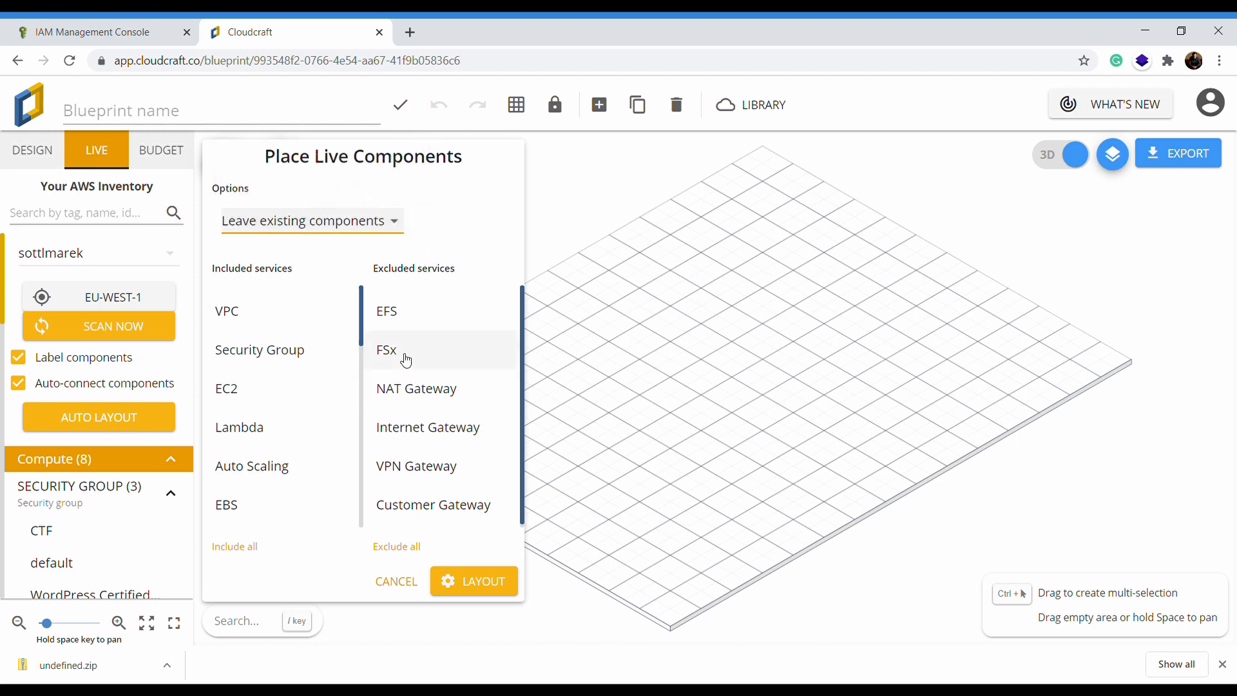
{"action": "scroll", "coordinate": [451, 442], "scroll_direction": "down", "scroll_amount": 1}
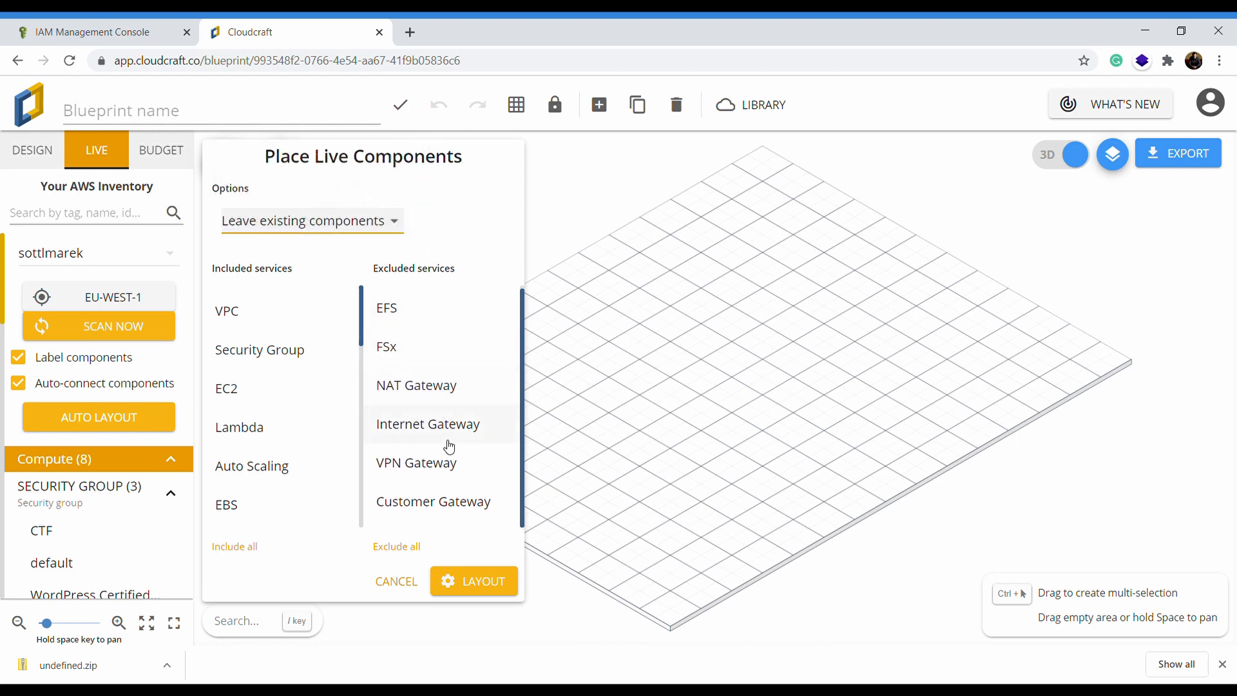
{"action": "left_click", "coordinate": [451, 398]}
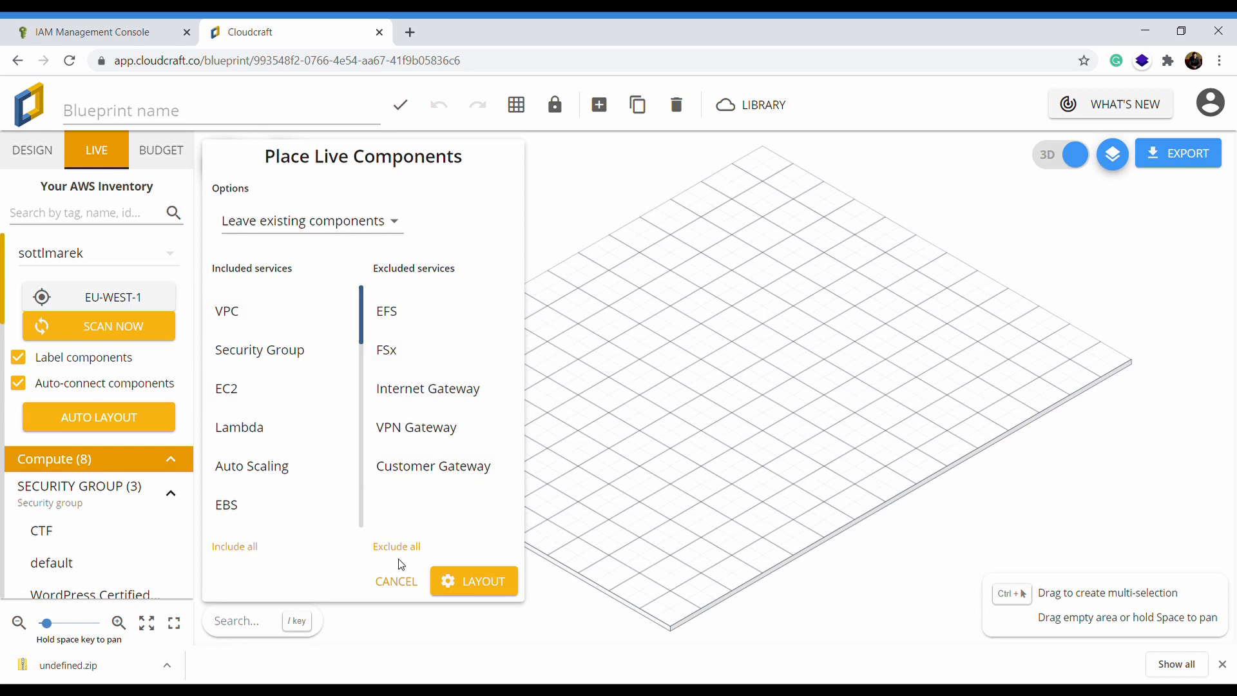
{"action": "left_click", "coordinate": [480, 583]}
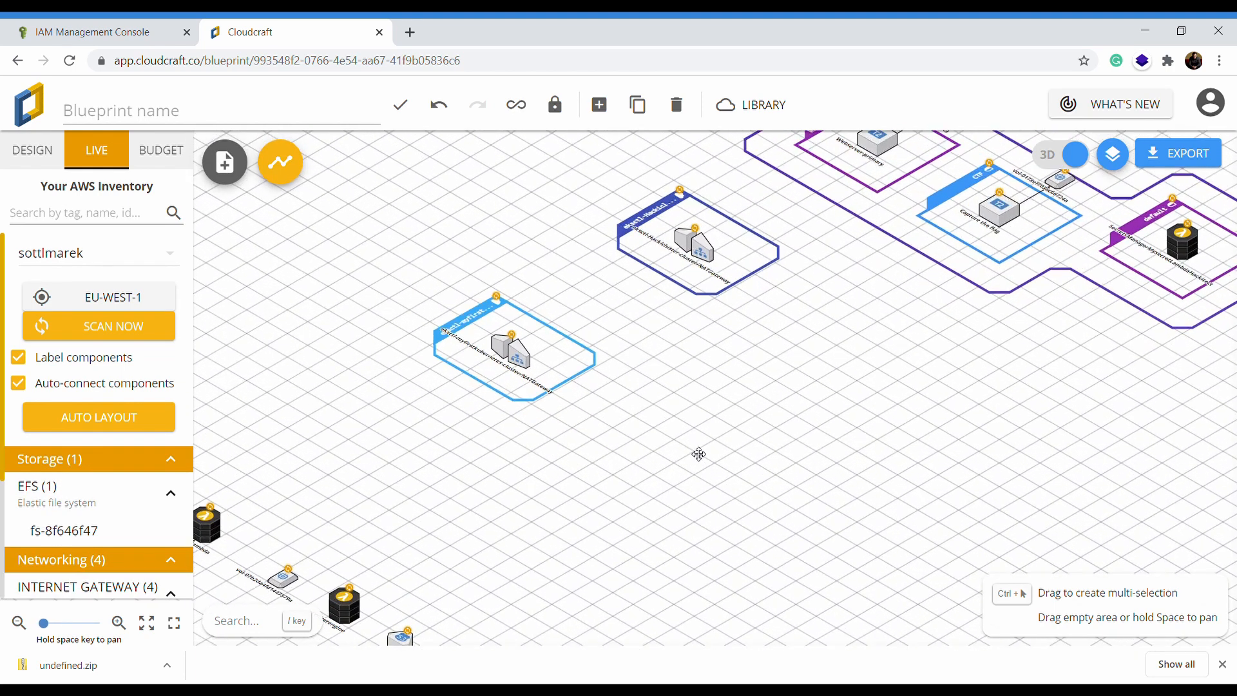
Step: Examine the standalone Lambda functions, API, volume and other components placed outside the VPCs in the generated diagram
{"action": "scroll", "coordinate": [703, 455], "scroll_direction": "down", "scroll_amount": 2}
{"action": "scroll", "coordinate": [702, 456], "scroll_direction": "up", "scroll_amount": 2}
{"action": "scroll", "coordinate": [532, 502], "scroll_direction": "up", "scroll_amount": 3}
{"action": "left_click_drag", "start_coordinate": [474, 497], "coordinate": [683, 267]}
{"action": "scroll", "coordinate": [443, 375], "scroll_direction": "up", "scroll_amount": 2}
{"action": "left_click_drag", "start_coordinate": [428, 359], "coordinate": [451, 525]}
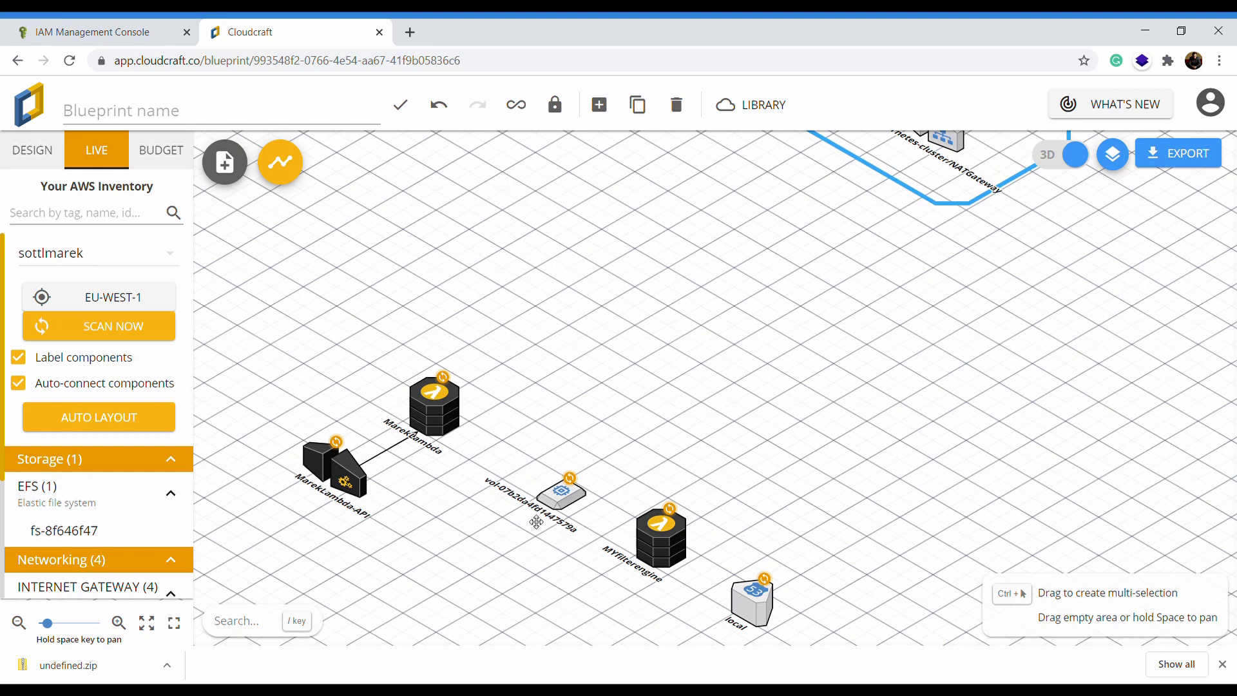
{"action": "left_click_drag", "start_coordinate": [813, 531], "coordinate": [272, 494]}
{"action": "scroll", "coordinate": [513, 393], "scroll_direction": "down", "scroll_amount": 3}
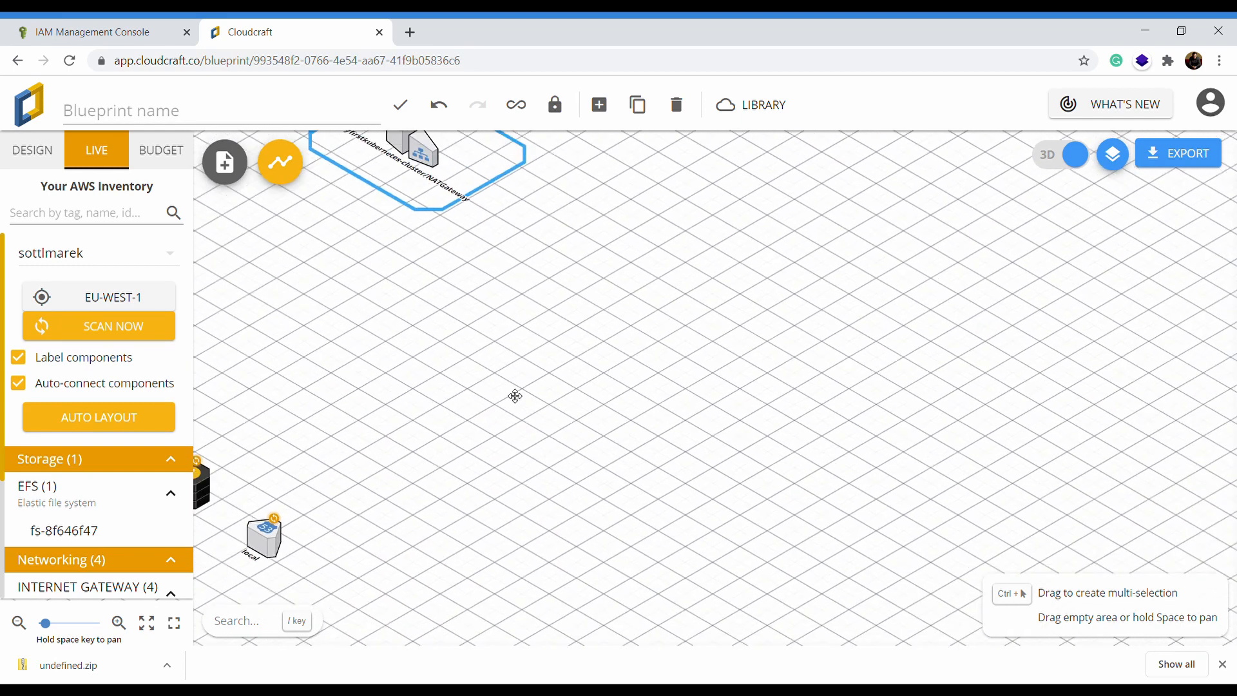
Step: Inspect the generated VPCs and their security groups, EC2 instances, attached volumes, NAT gateways and Lambda function
{"action": "left_click_drag", "start_coordinate": [510, 386], "coordinate": [370, 618]}
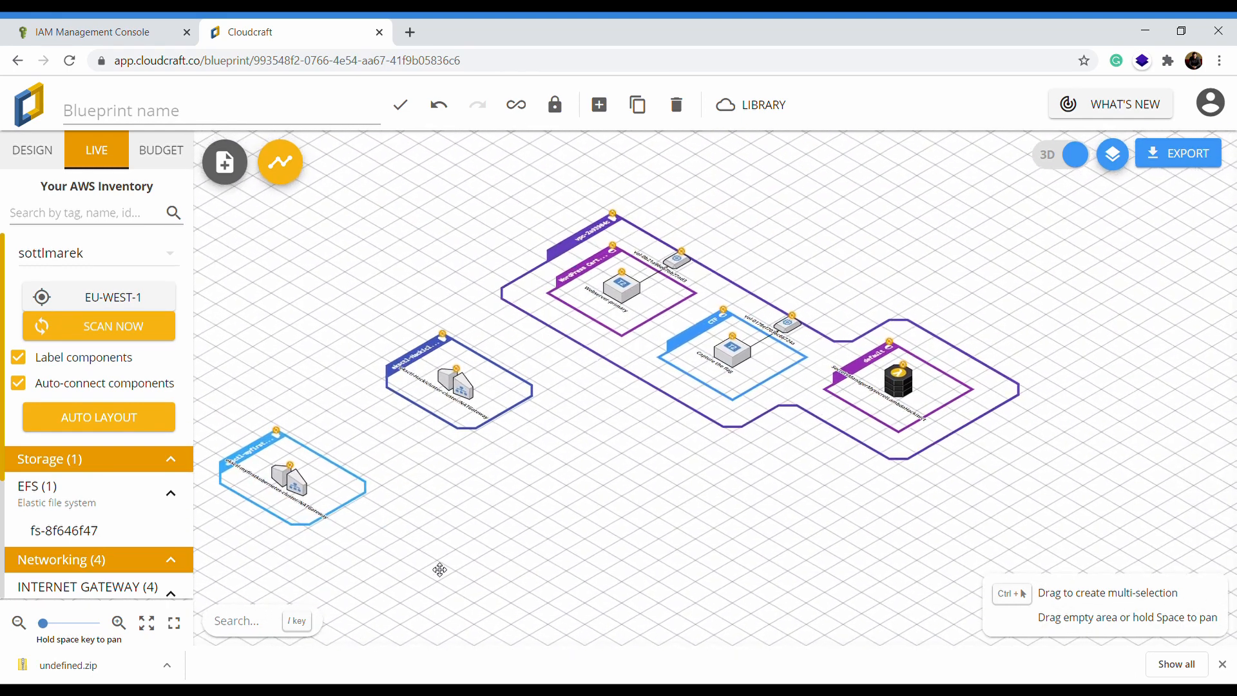
{"action": "scroll", "coordinate": [442, 566], "scroll_direction": "up", "scroll_amount": 1}
{"action": "left_click_drag", "start_coordinate": [507, 523], "coordinate": [617, 536]}
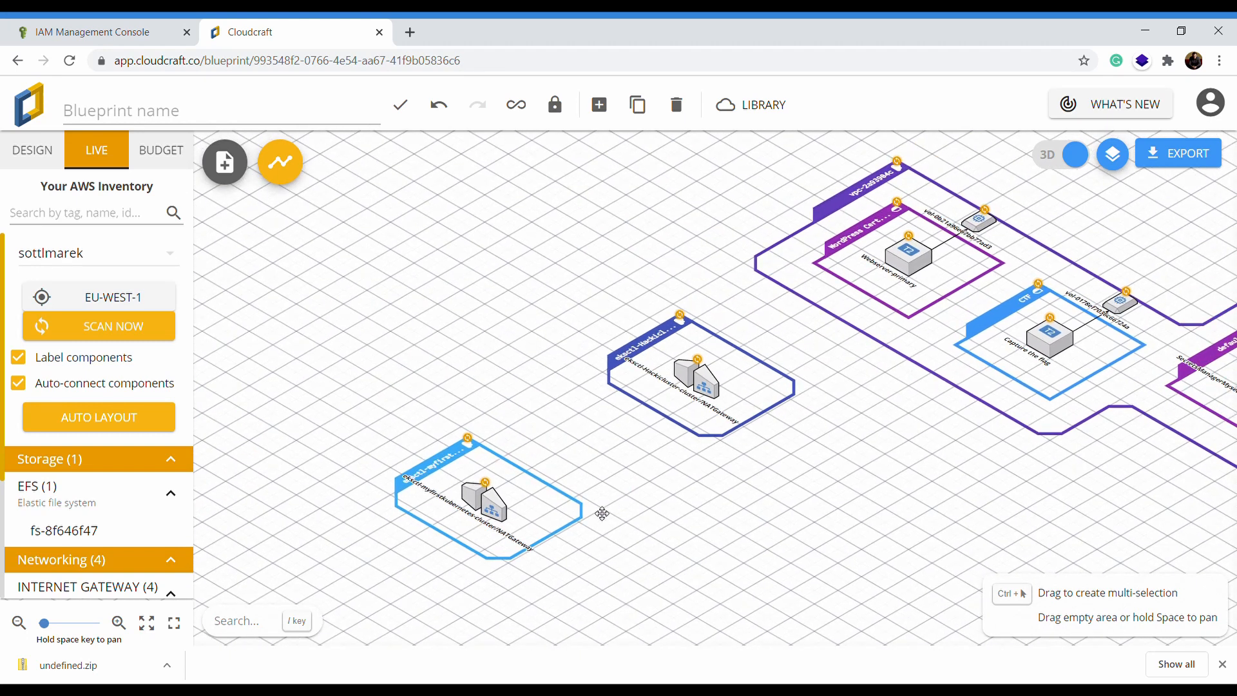
{"action": "left_click_drag", "start_coordinate": [771, 521], "coordinate": [551, 562]}
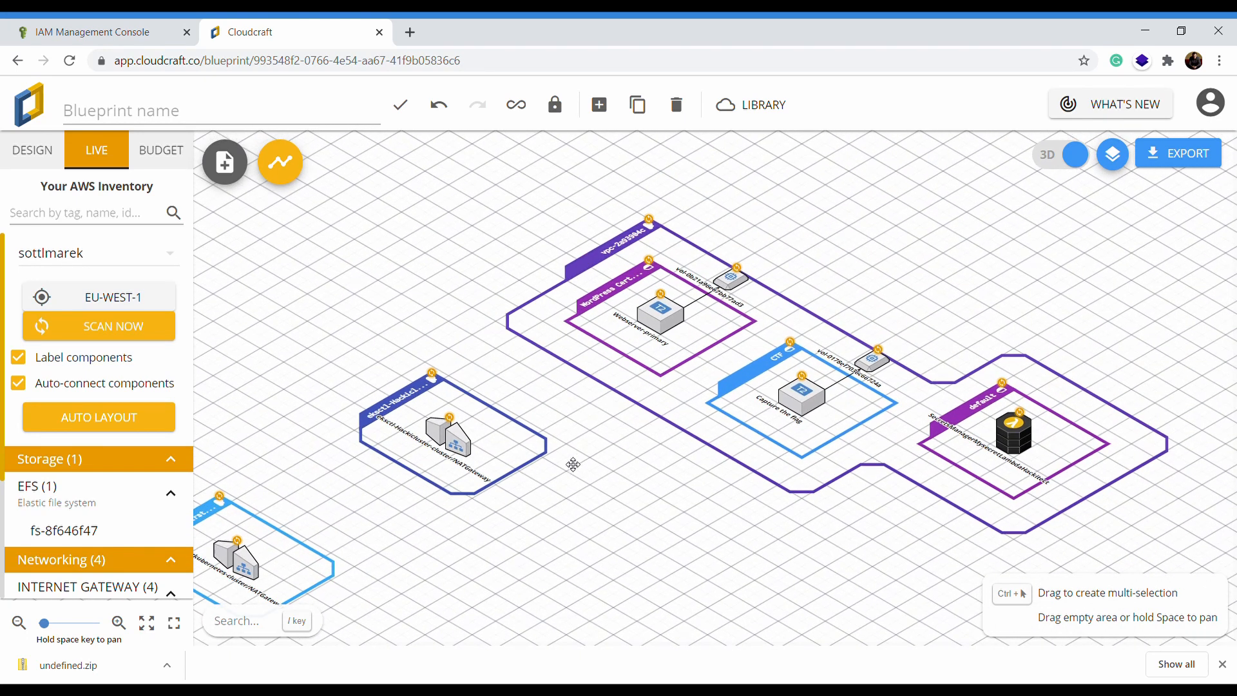
{"action": "left_click_drag", "start_coordinate": [573, 465], "coordinate": [296, 598]}
{"action": "scroll", "coordinate": [476, 546], "scroll_direction": "up", "scroll_amount": 1}
{"action": "left_click_drag", "start_coordinate": [476, 546], "coordinate": [577, 483]}
{"action": "scroll", "coordinate": [576, 445], "scroll_direction": "up", "scroll_amount": 1}
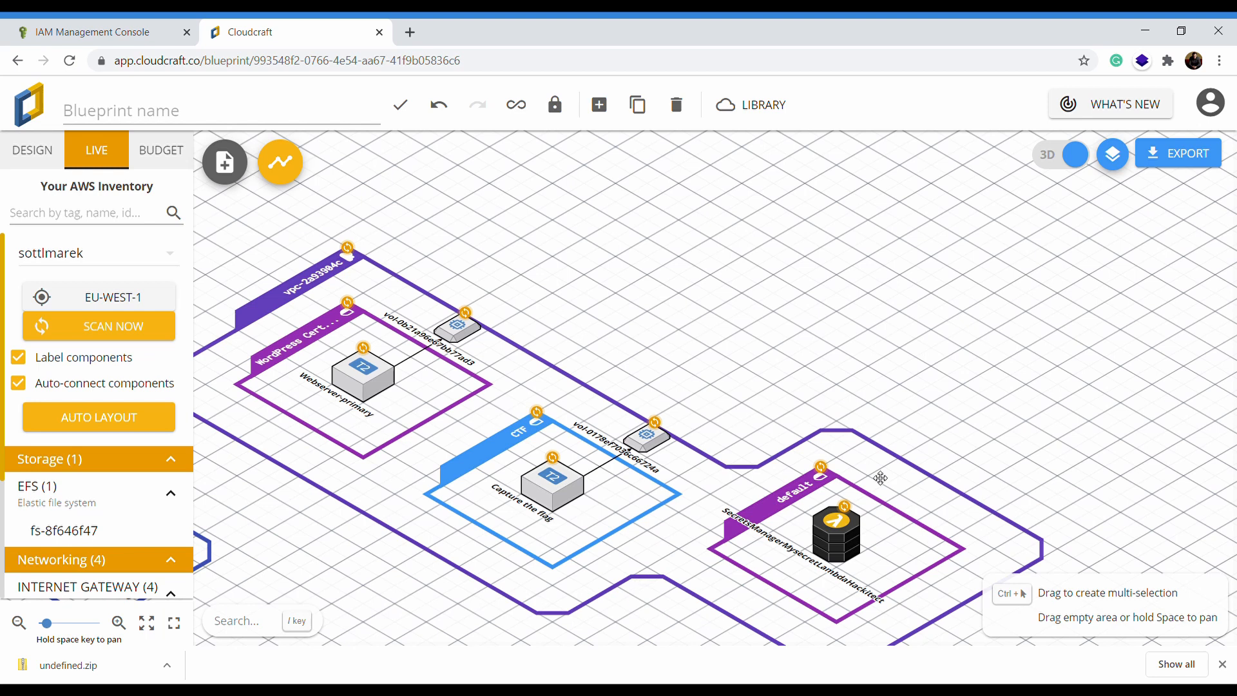
{"action": "left_click_drag", "start_coordinate": [1030, 525], "coordinate": [983, 361]}
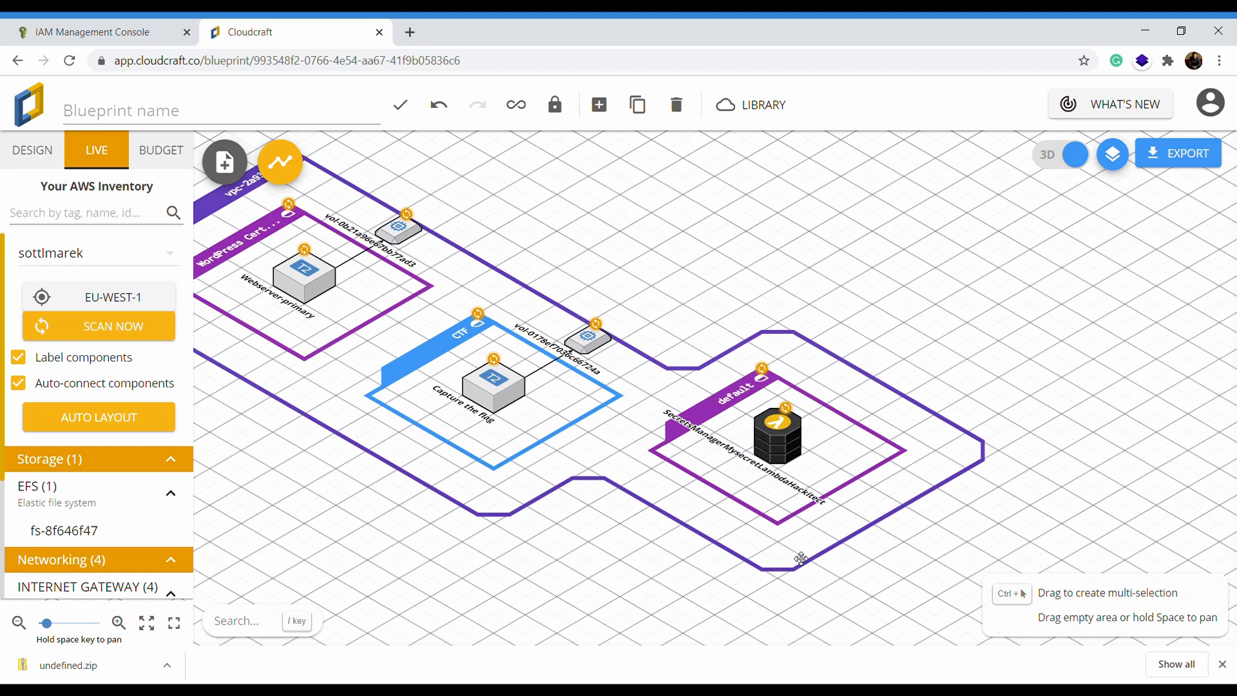
{"action": "left_click_drag", "start_coordinate": [801, 558], "coordinate": [852, 592]}
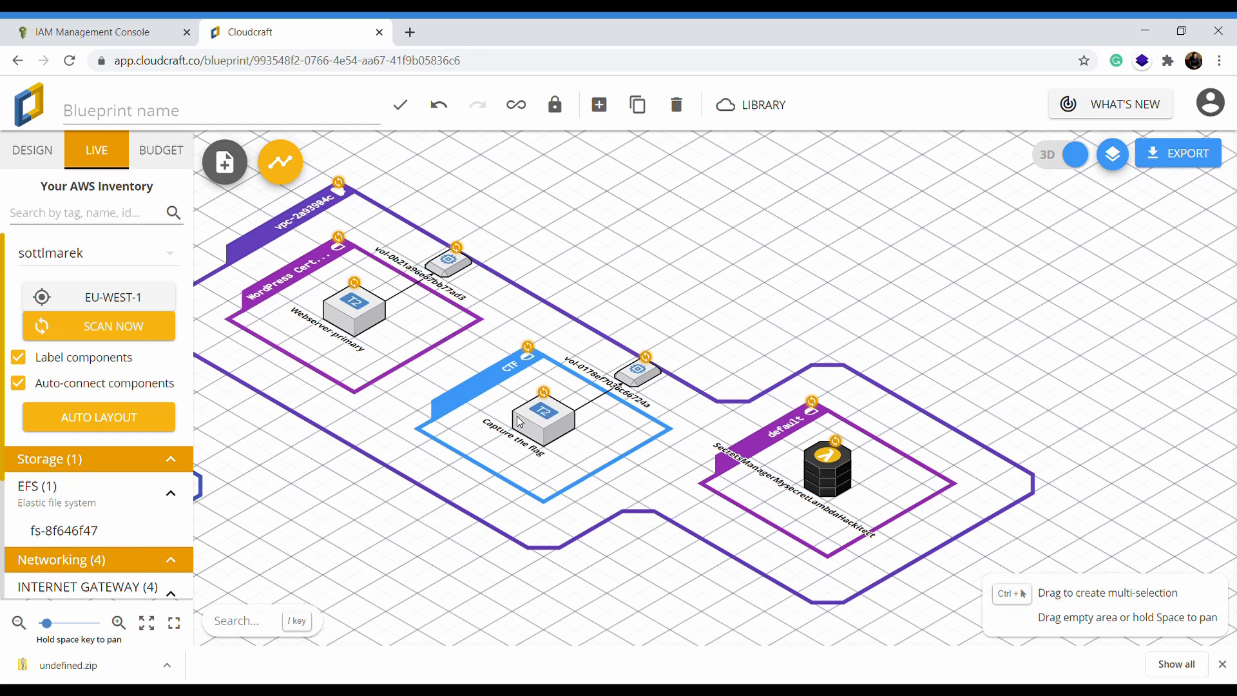
Step: View the Webserver-primary instance's live details, check its SSMRoleForEC2 role in the AWS IAM console, and return to the Cloudcraft diagram
{"action": "left_click", "coordinate": [370, 325]}
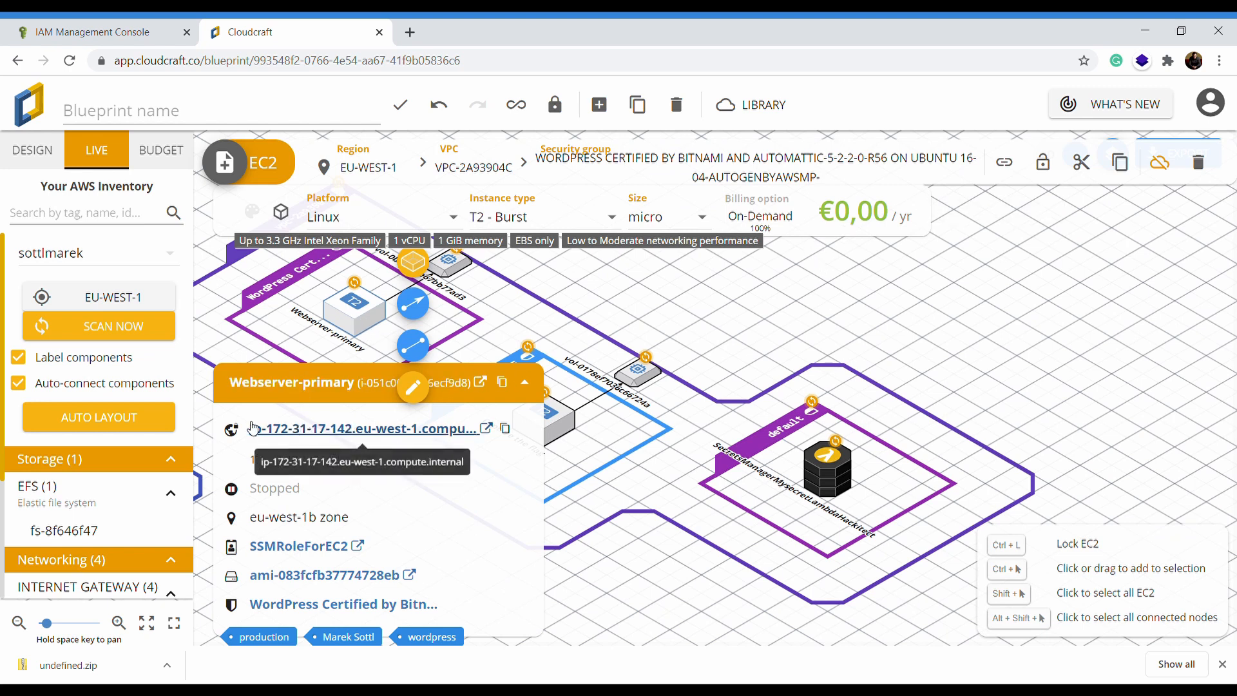
{"action": "middle_click", "coordinate": [298, 546]}
{"action": "left_click", "coordinate": [451, 35]}
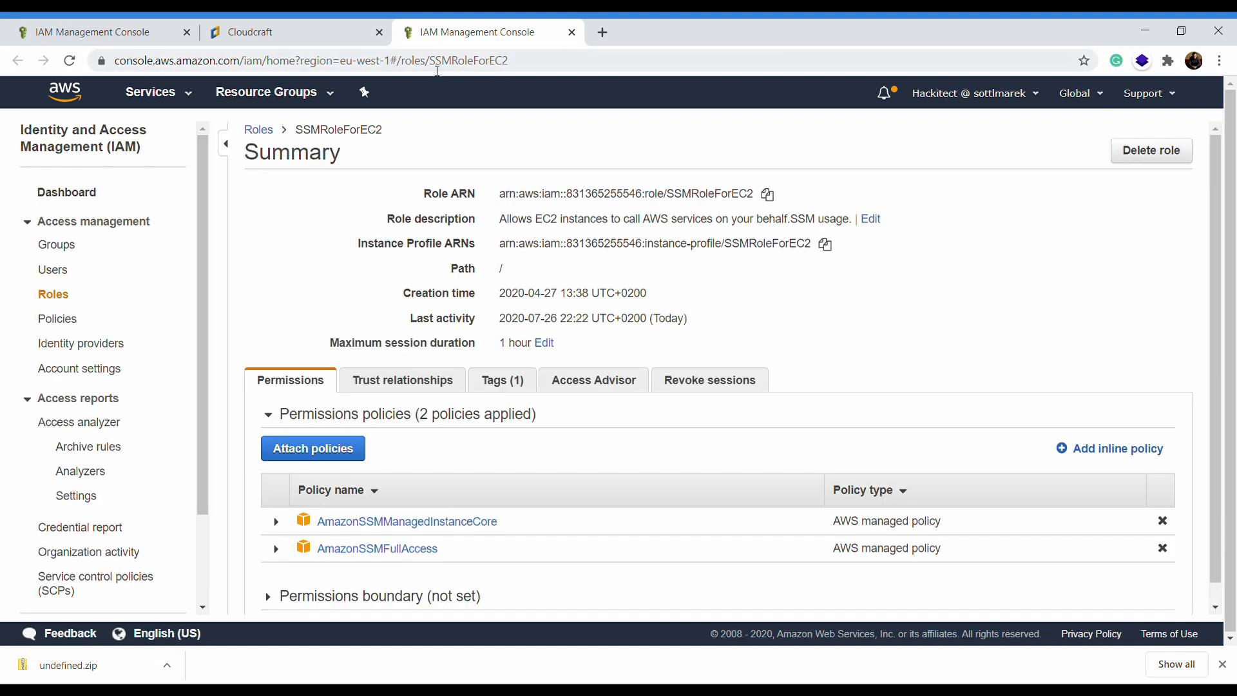
{"action": "scroll", "coordinate": [646, 555], "scroll_direction": "down", "scroll_amount": 1}
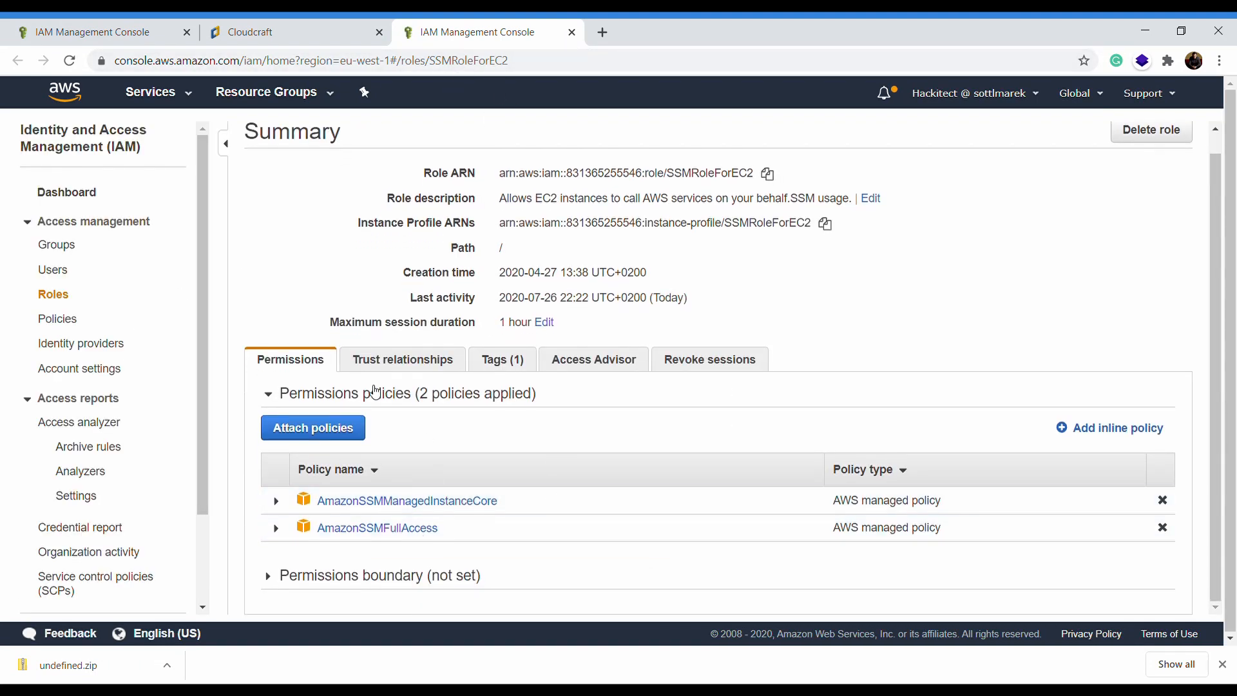
{"action": "left_click", "coordinate": [261, 30]}
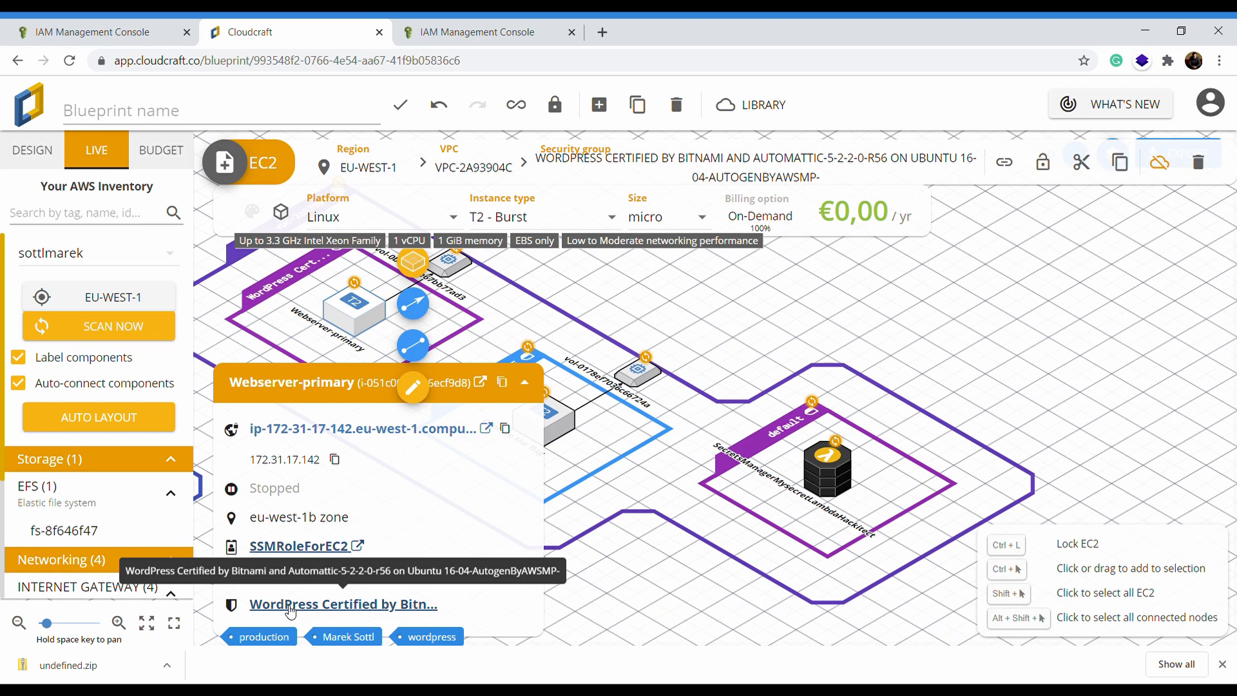
{"action": "left_click", "coordinate": [733, 335]}
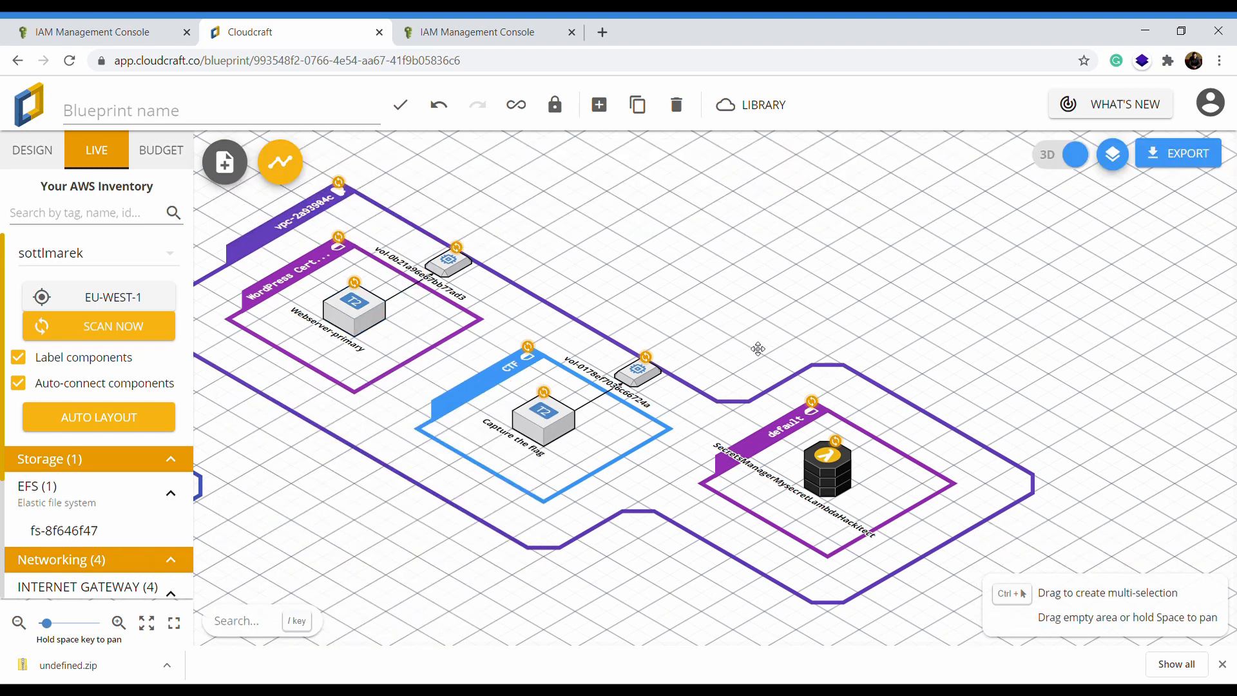
Step: Switch the blueprint from 3D to 2D and look over the flat layout of the live components
{"action": "scroll", "coordinate": [776, 303], "scroll_direction": "down", "scroll_amount": 1}
{"action": "scroll", "coordinate": [763, 309], "scroll_direction": "up", "scroll_amount": 3}
{"action": "left_click_drag", "start_coordinate": [642, 273], "coordinate": [671, 250]}
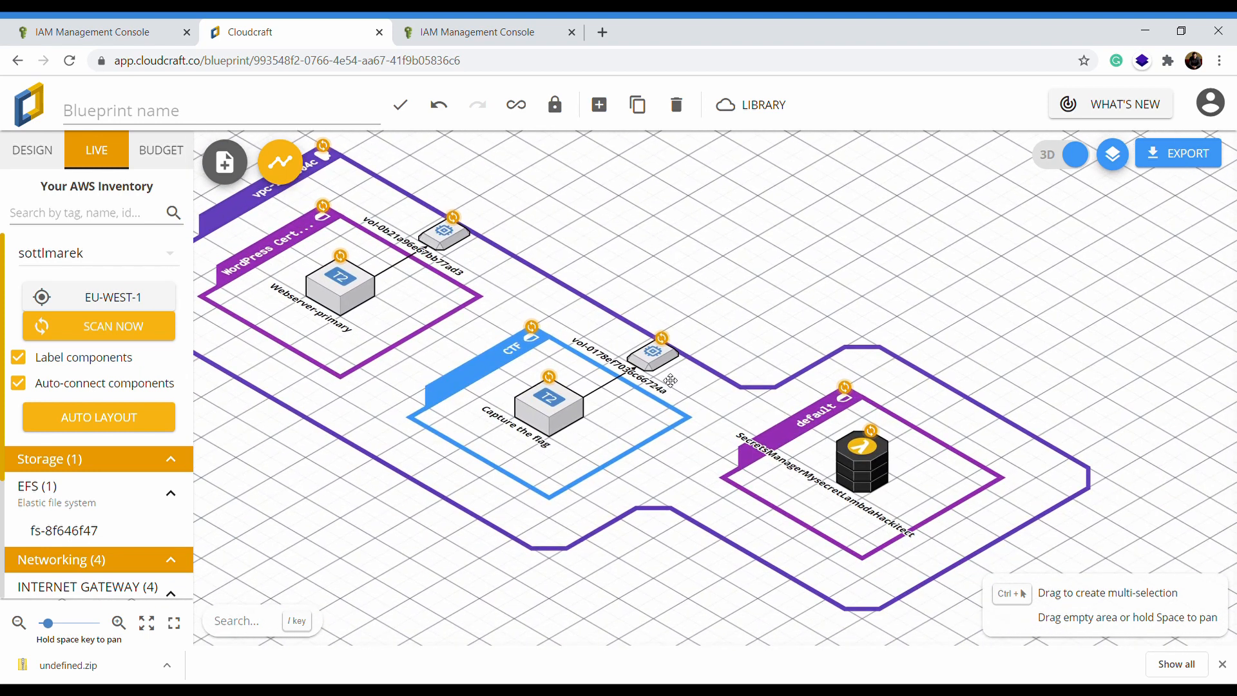
{"action": "left_click", "coordinate": [1060, 156]}
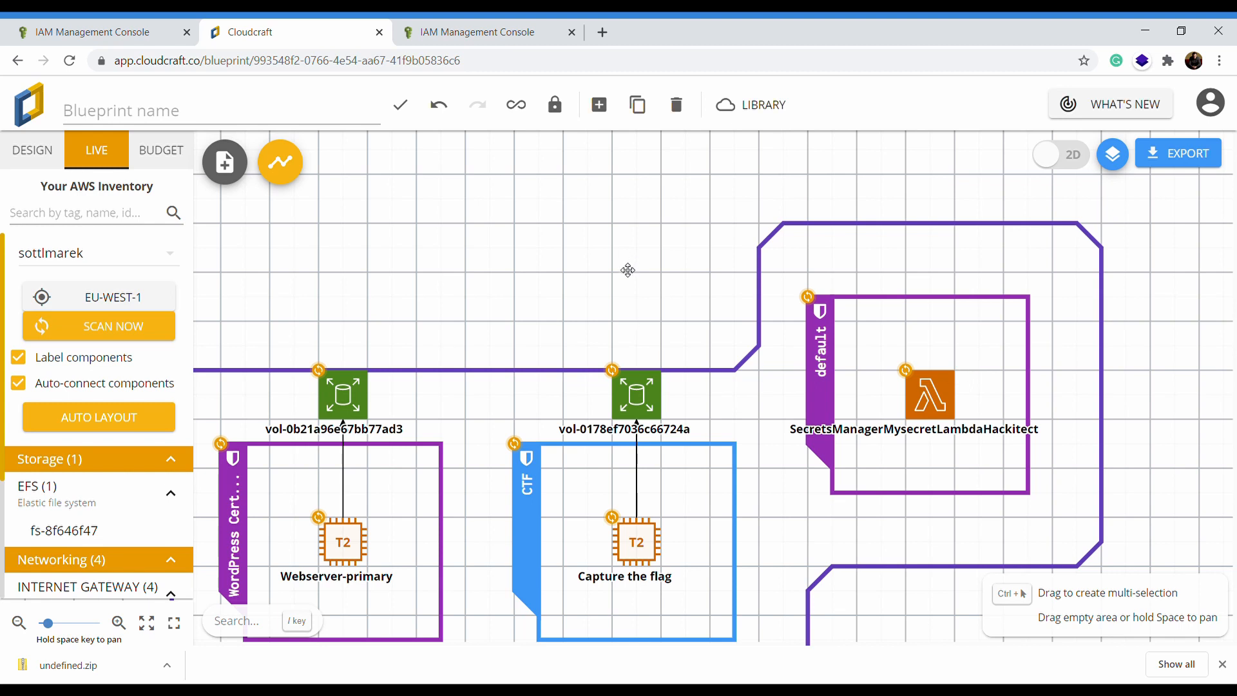
{"action": "left_click_drag", "start_coordinate": [629, 302], "coordinate": [561, 224]}
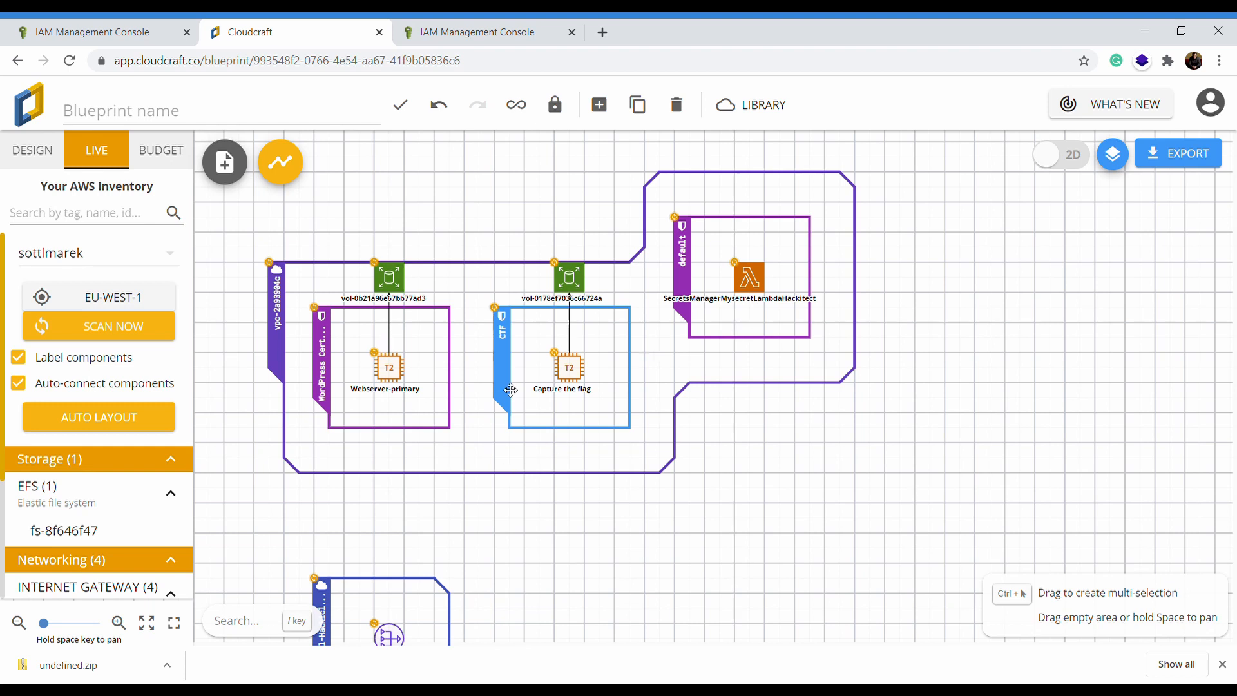
{"action": "scroll", "coordinate": [645, 285], "scroll_direction": "down", "scroll_amount": 2}
{"action": "scroll", "coordinate": [741, 412], "scroll_direction": "up", "scroll_amount": 2}
{"action": "left_click_drag", "start_coordinate": [746, 404], "coordinate": [729, 472]}
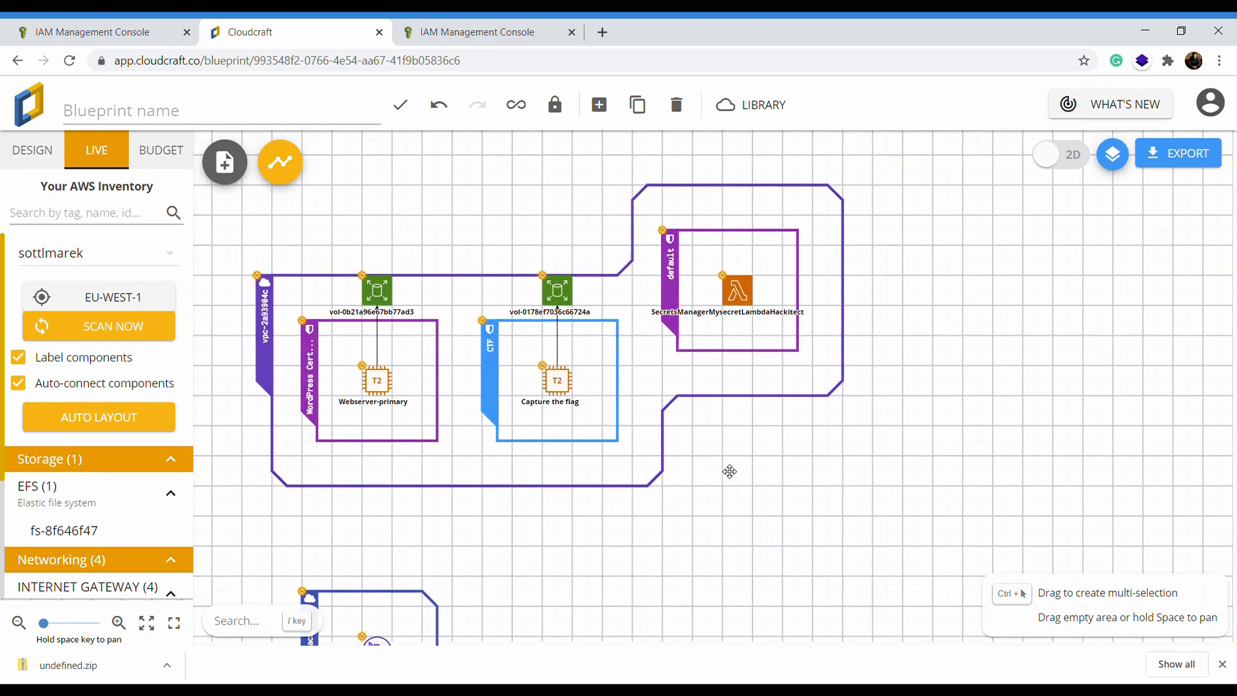
Step: Enable the blueprint's shareable link, try the Share blueprint docs option, and select embedding into Confluence, dashboard or wiki instead
{"action": "left_click", "coordinate": [1154, 160]}
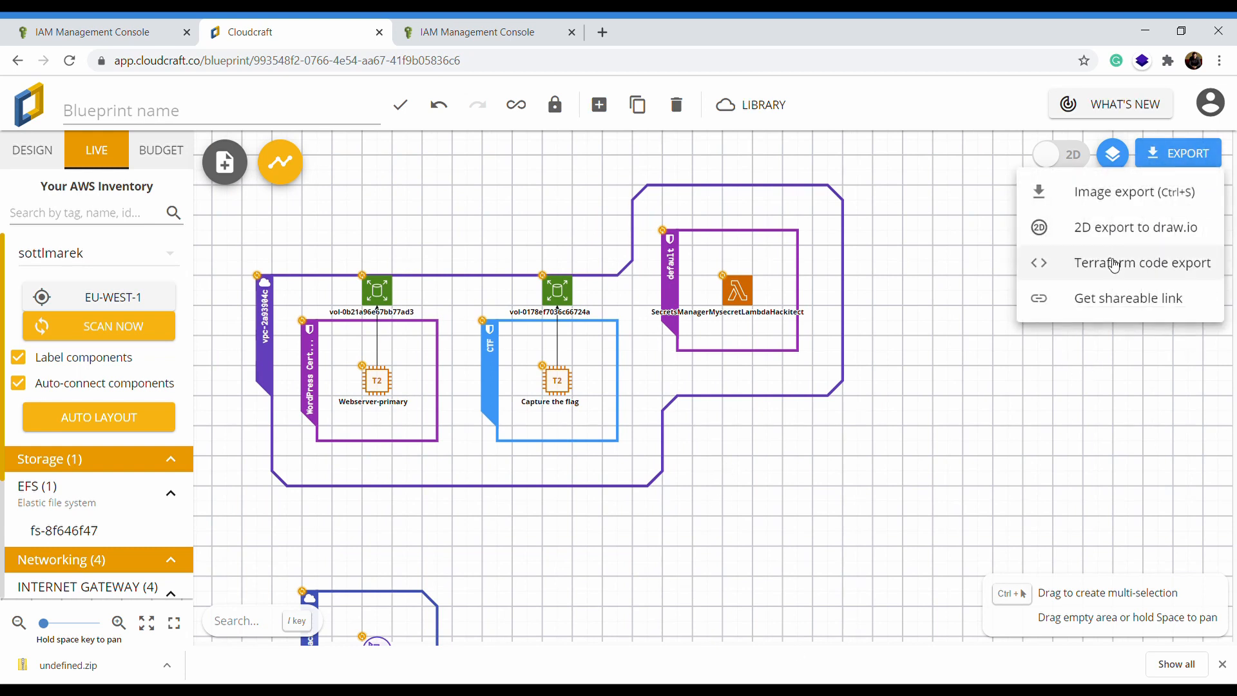
{"action": "left_click", "coordinate": [1101, 297]}
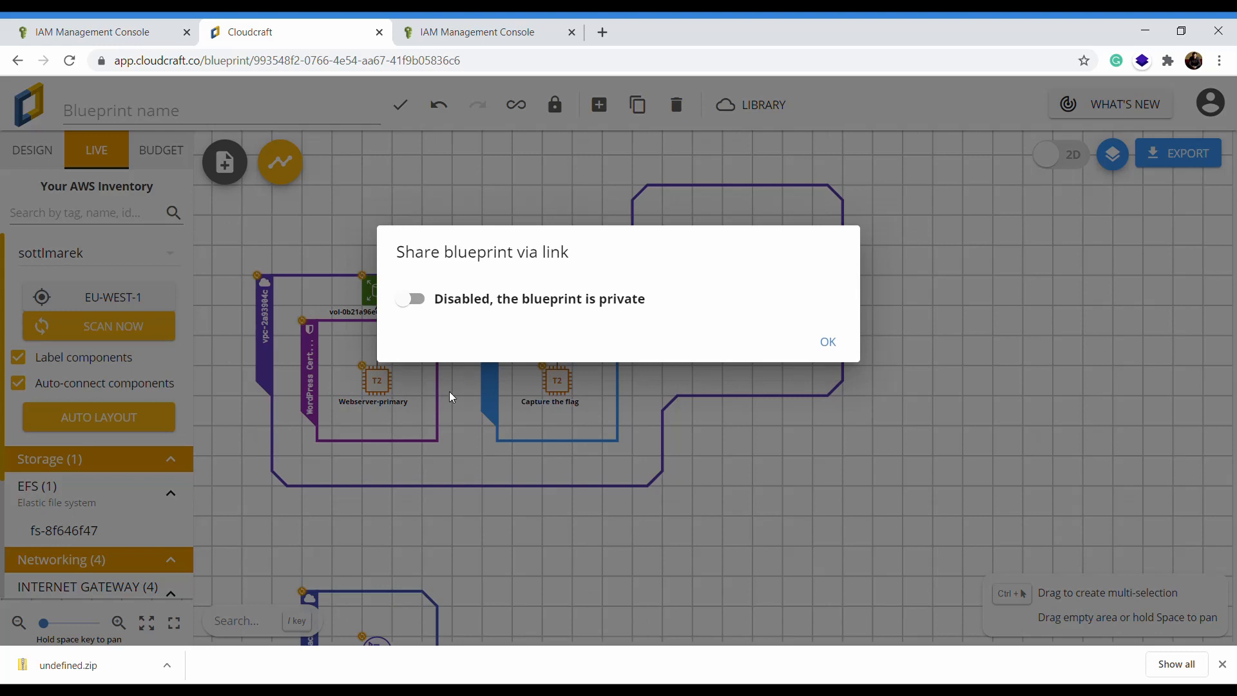
{"action": "left_click", "coordinate": [415, 299]}
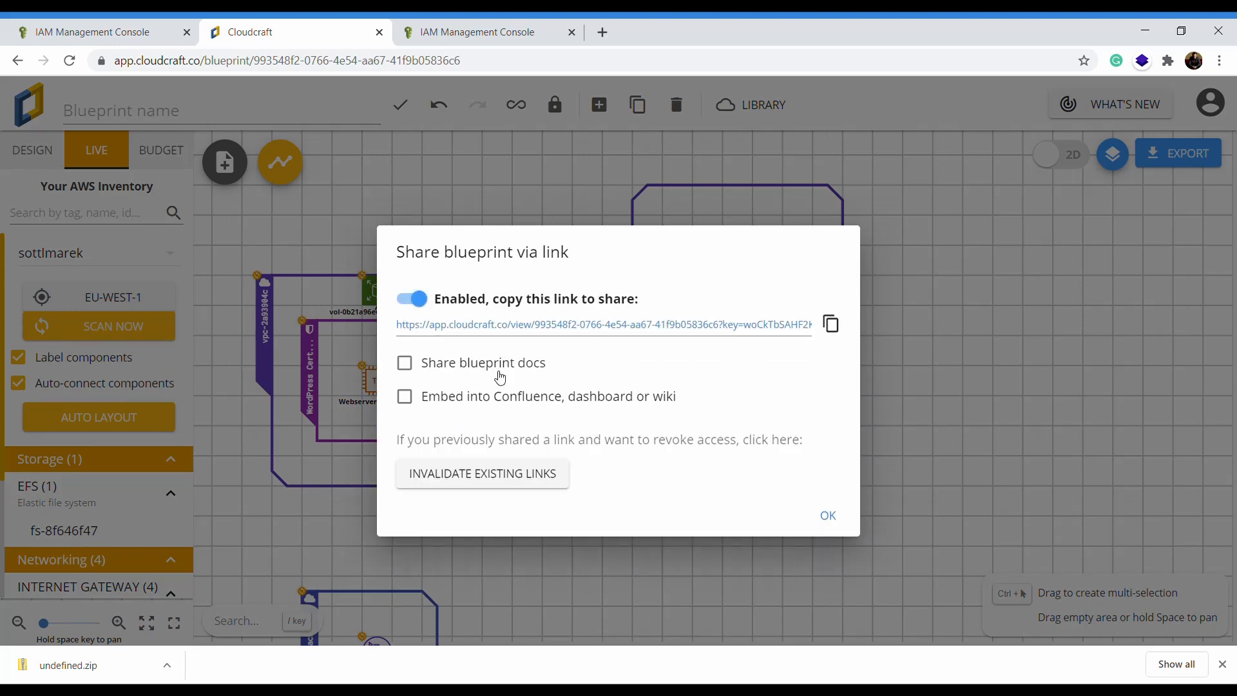
{"action": "left_click", "coordinate": [415, 369]}
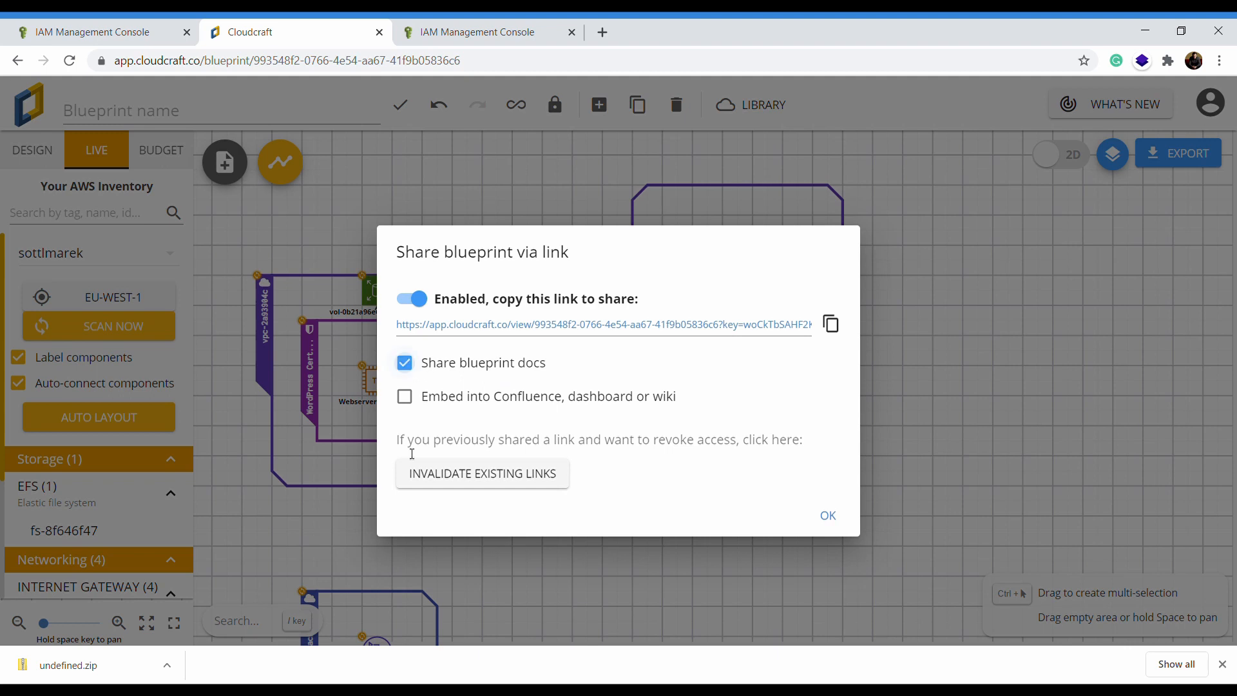
{"action": "left_click", "coordinate": [414, 370]}
{"action": "left_click", "coordinate": [408, 400]}
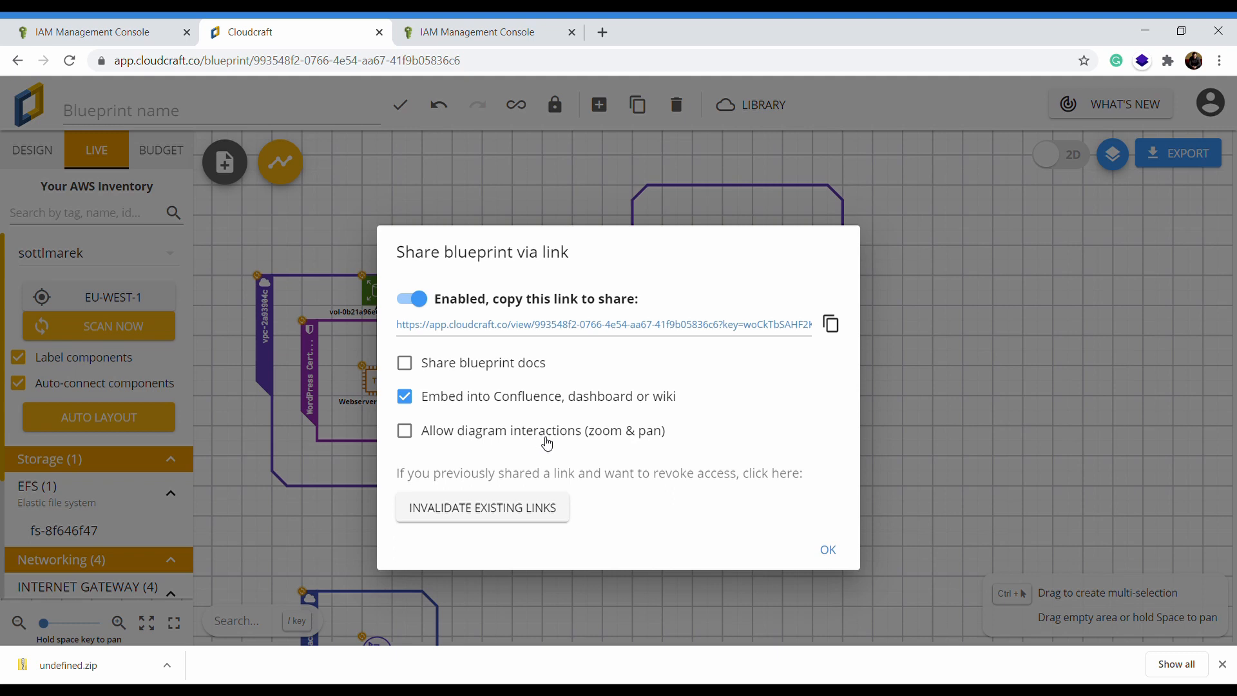
Step: Invalidate the existing share links and disable link sharing so the blueprint is private
{"action": "left_click", "coordinate": [471, 516]}
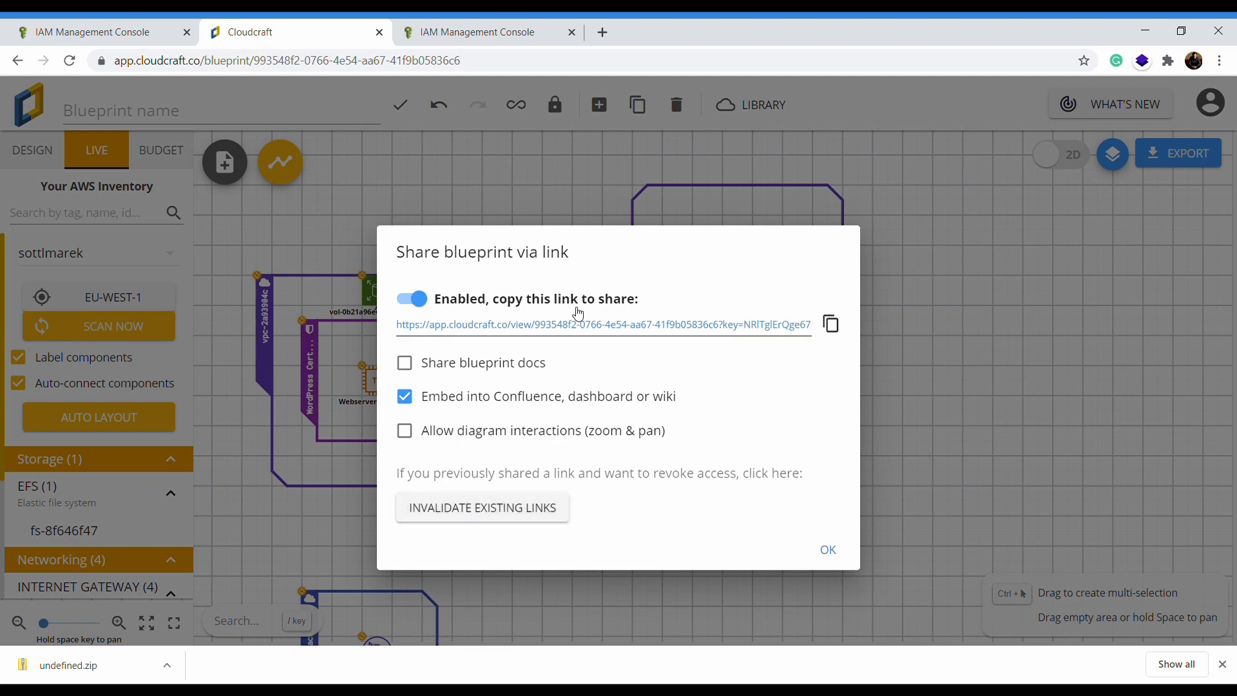
{"action": "left_click", "coordinate": [412, 298]}
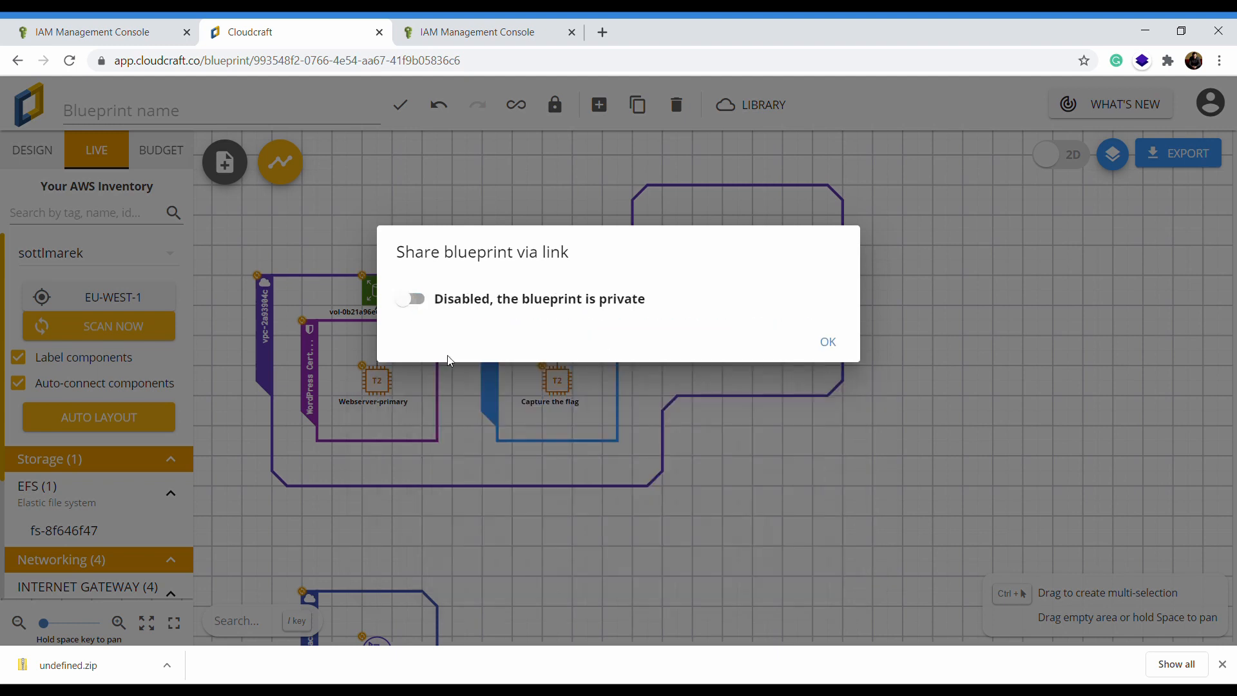
{"action": "left_click", "coordinate": [828, 341]}
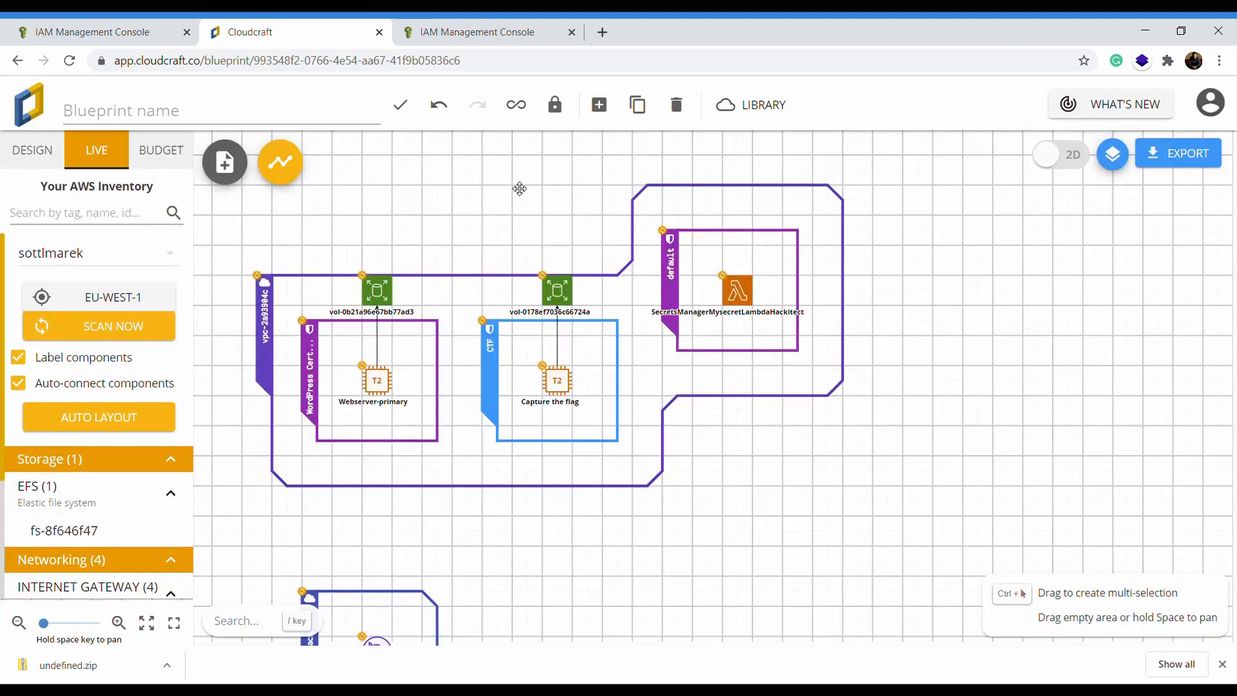
Step: Try the standard grid on the blueprint and return it to the infinite grid
{"action": "left_click", "coordinate": [524, 109]}
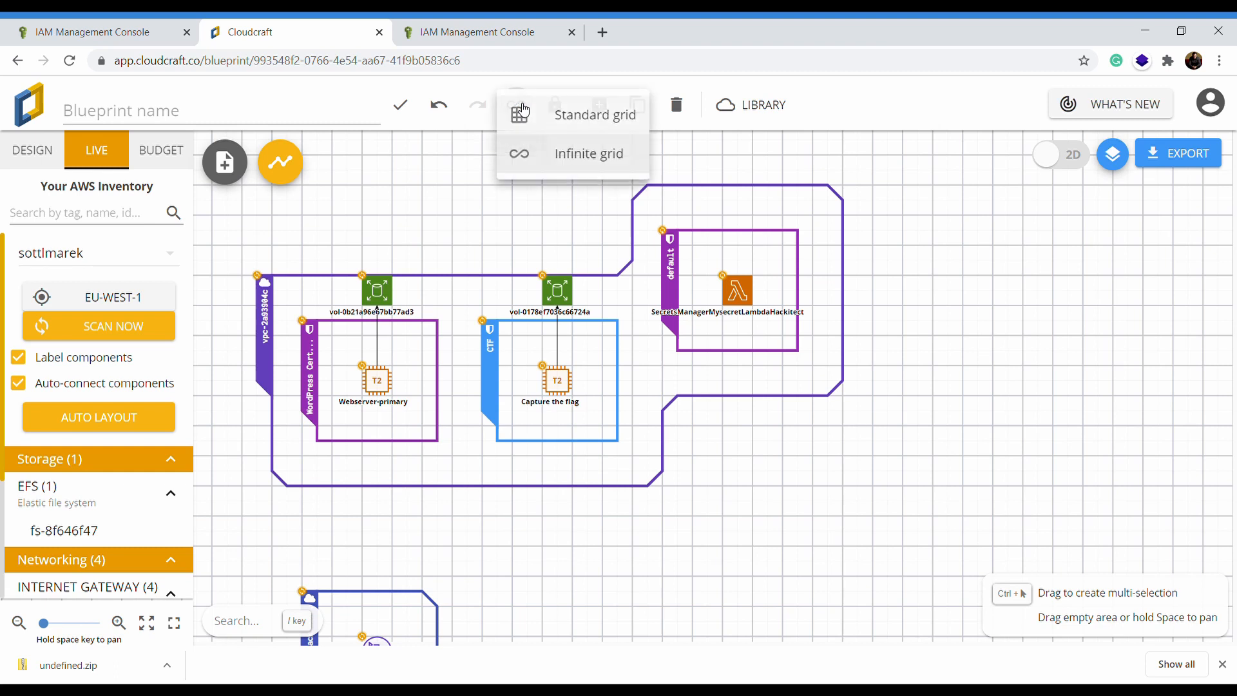
{"action": "left_click", "coordinate": [588, 114]}
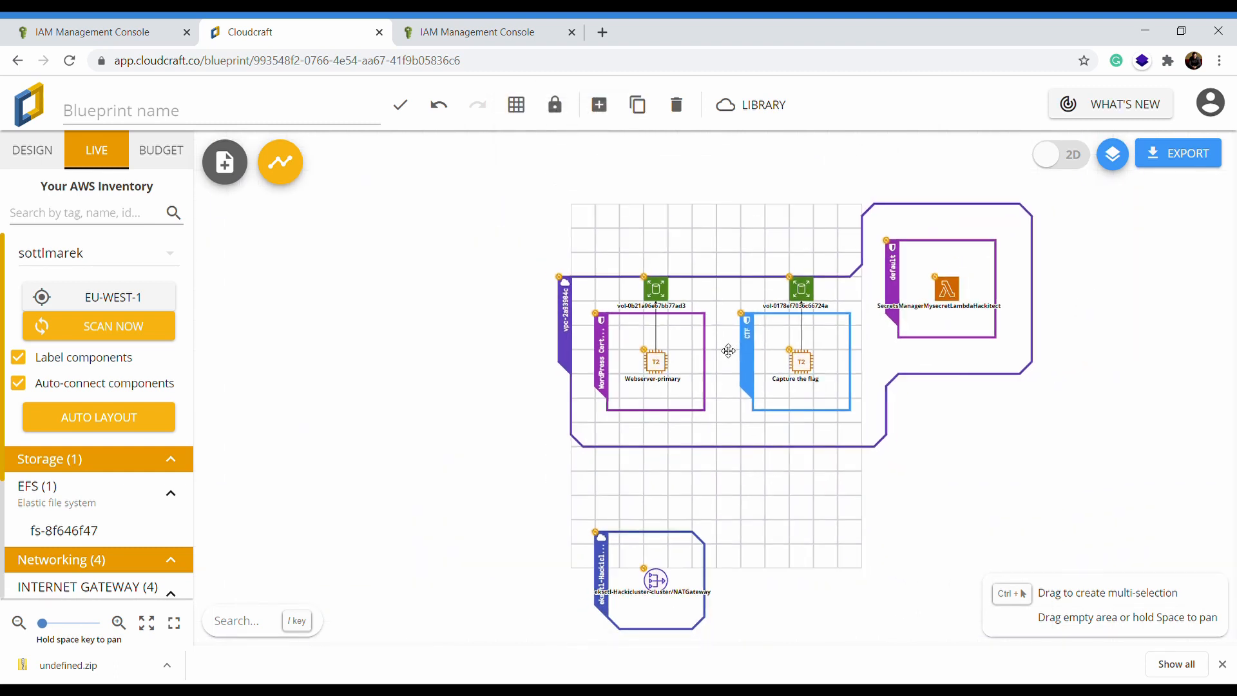
{"action": "left_click", "coordinate": [522, 106]}
{"action": "left_click", "coordinate": [549, 166]}
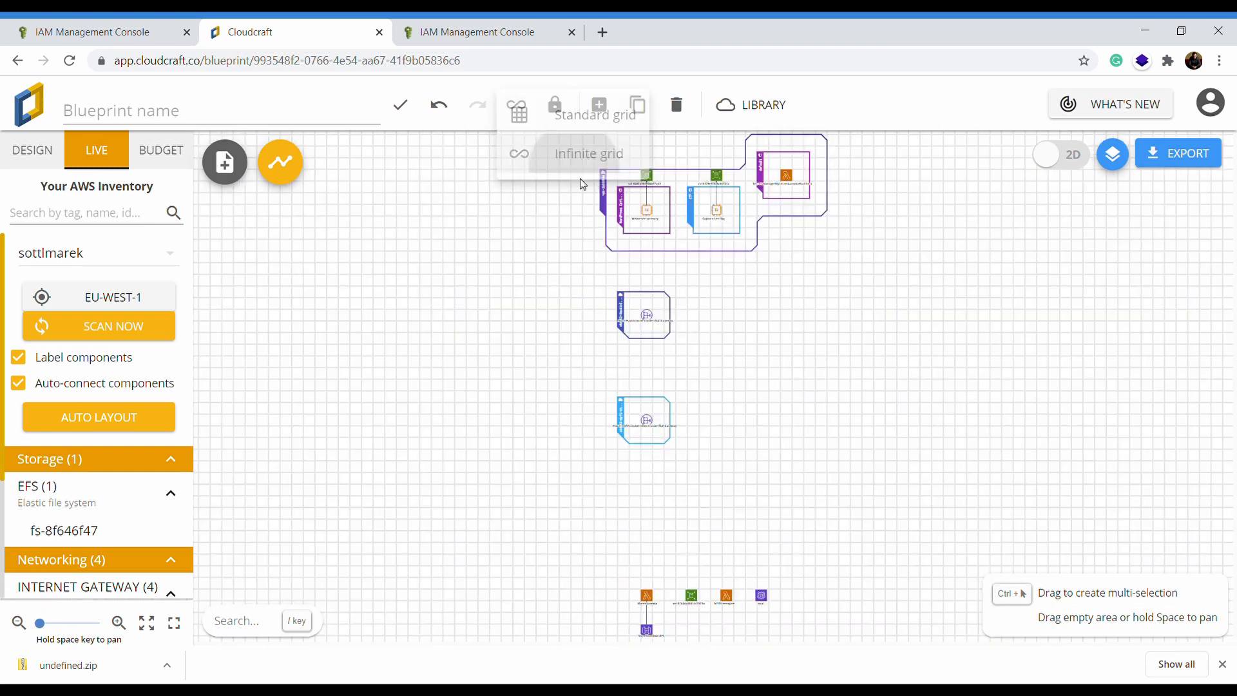
Step: Share the blueprint with the team Team Hackitect
{"action": "left_click", "coordinate": [556, 105]}
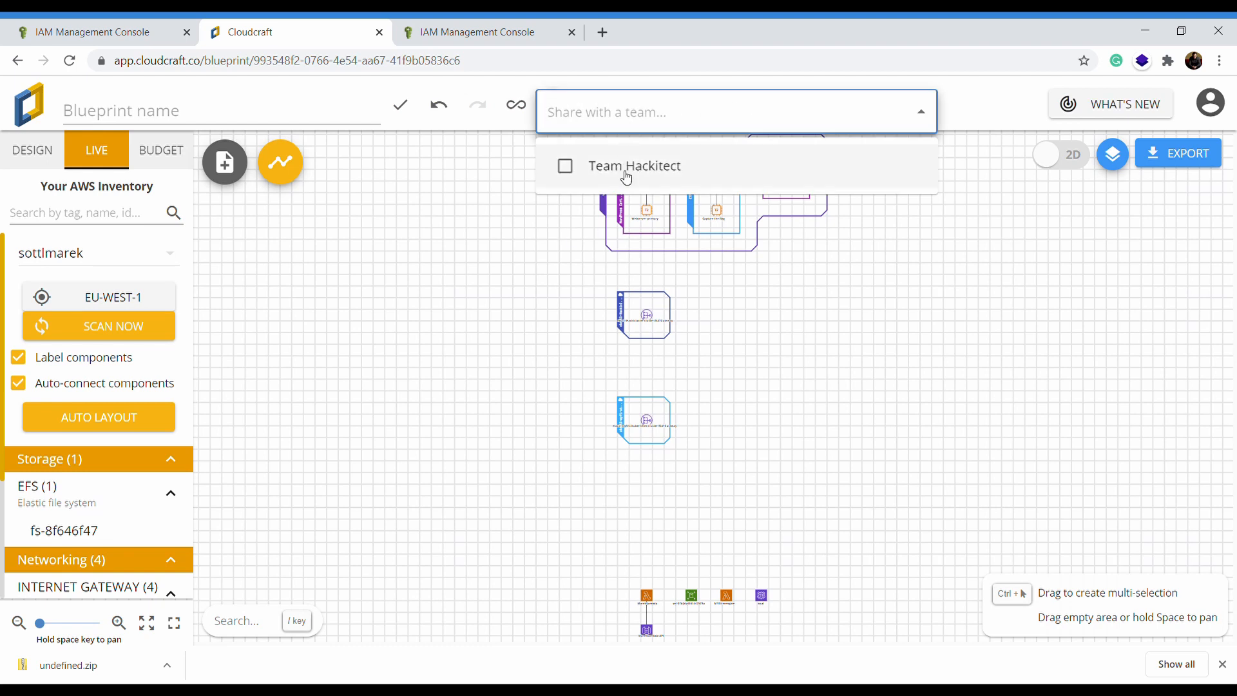
{"action": "left_click", "coordinate": [627, 177]}
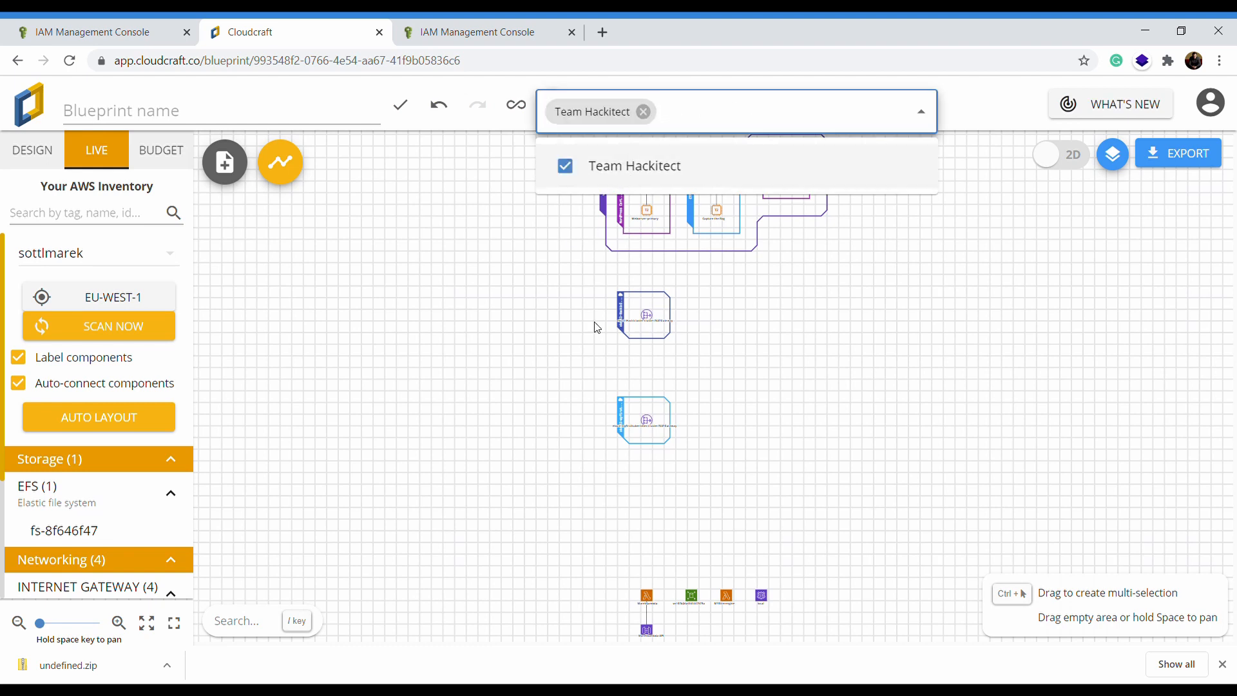
{"action": "left_click", "coordinate": [499, 271]}
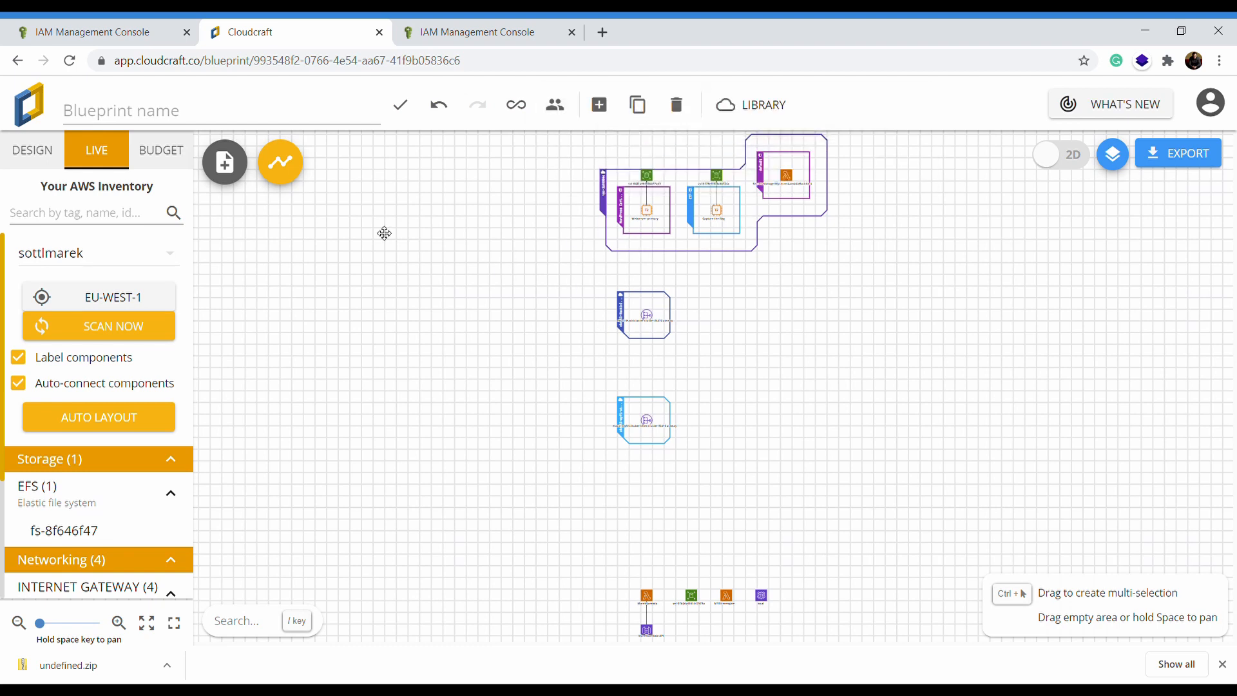
Step: Look over the reference architectures in the Architecture Reference Library and return to the blueprint
{"action": "scroll", "coordinate": [553, 370], "scroll_direction": "up", "scroll_amount": 1}
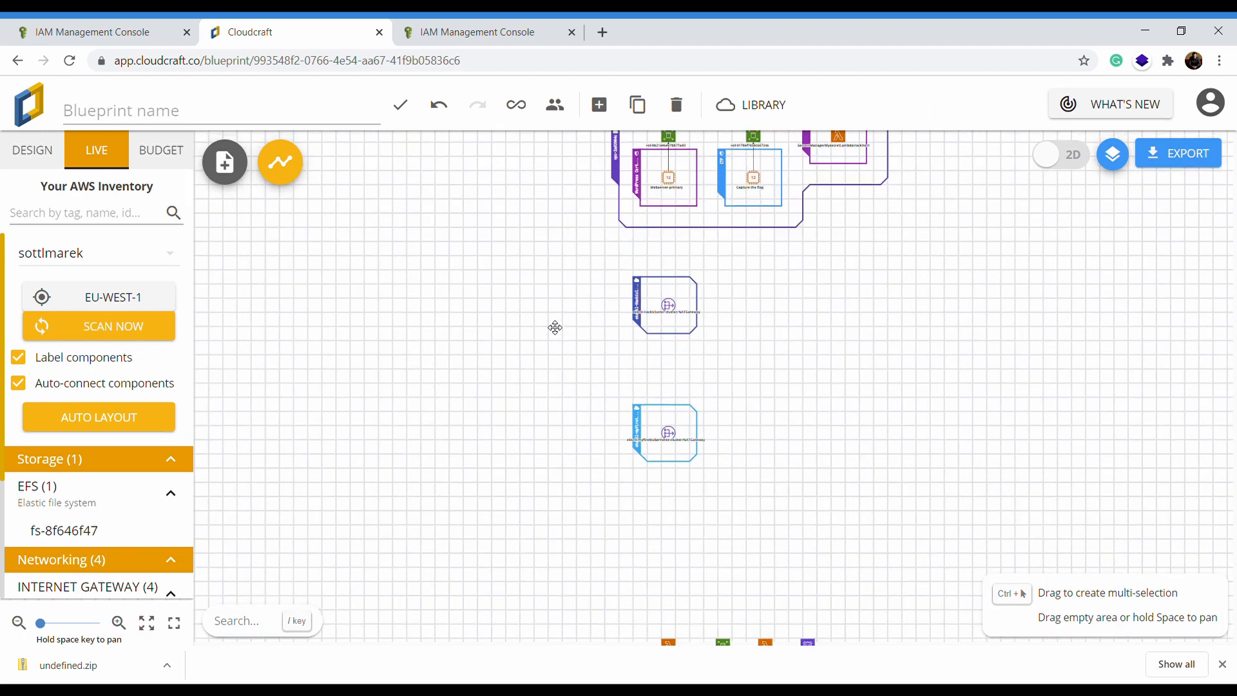
{"action": "left_click_drag", "start_coordinate": [554, 281], "coordinate": [393, 470]}
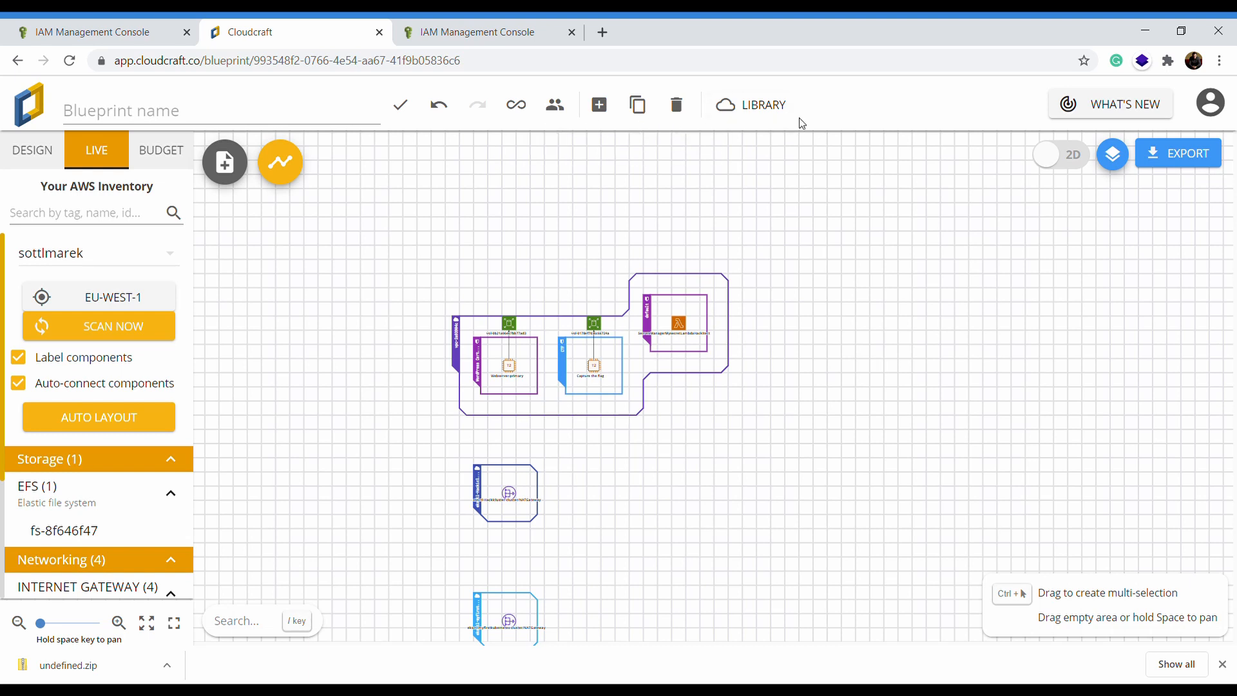
{"action": "left_click", "coordinate": [753, 113]}
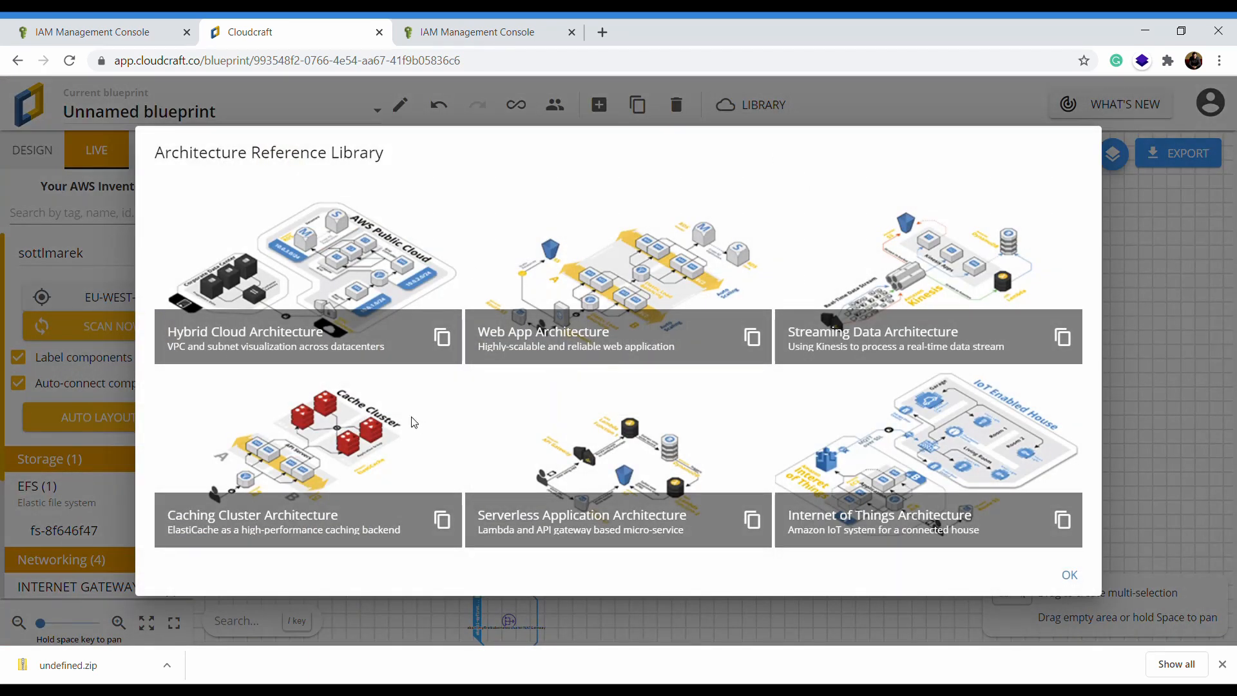
{"action": "left_click", "coordinate": [1145, 285]}
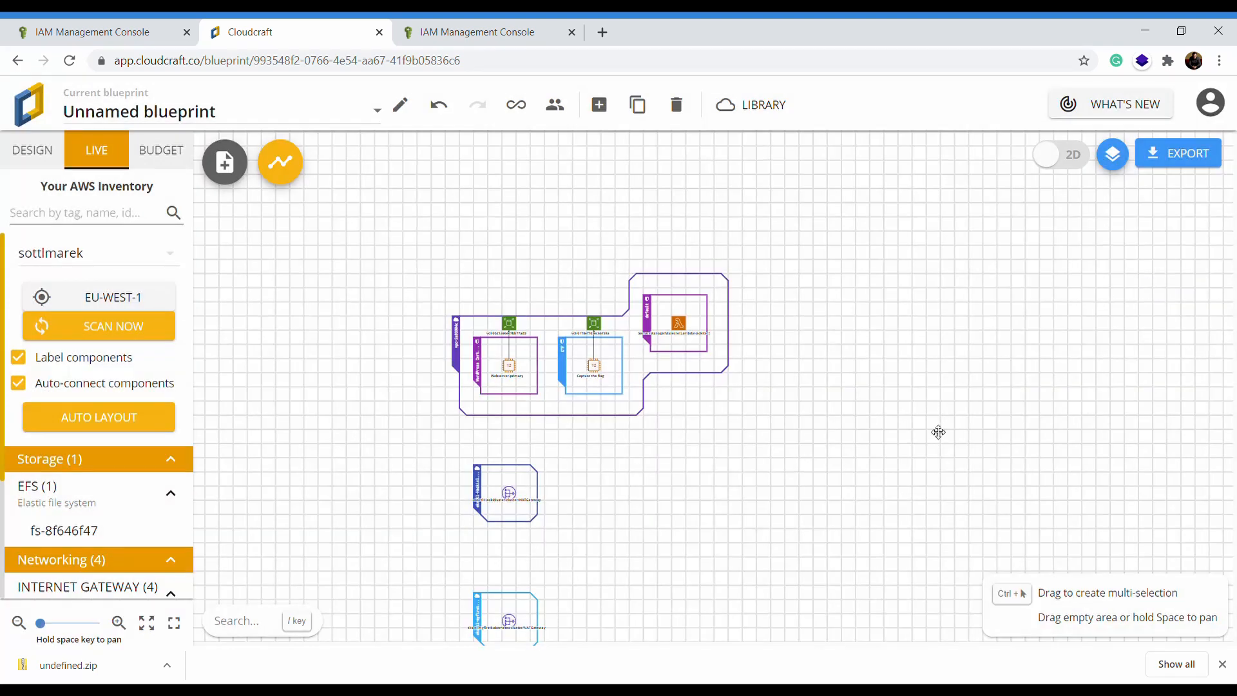